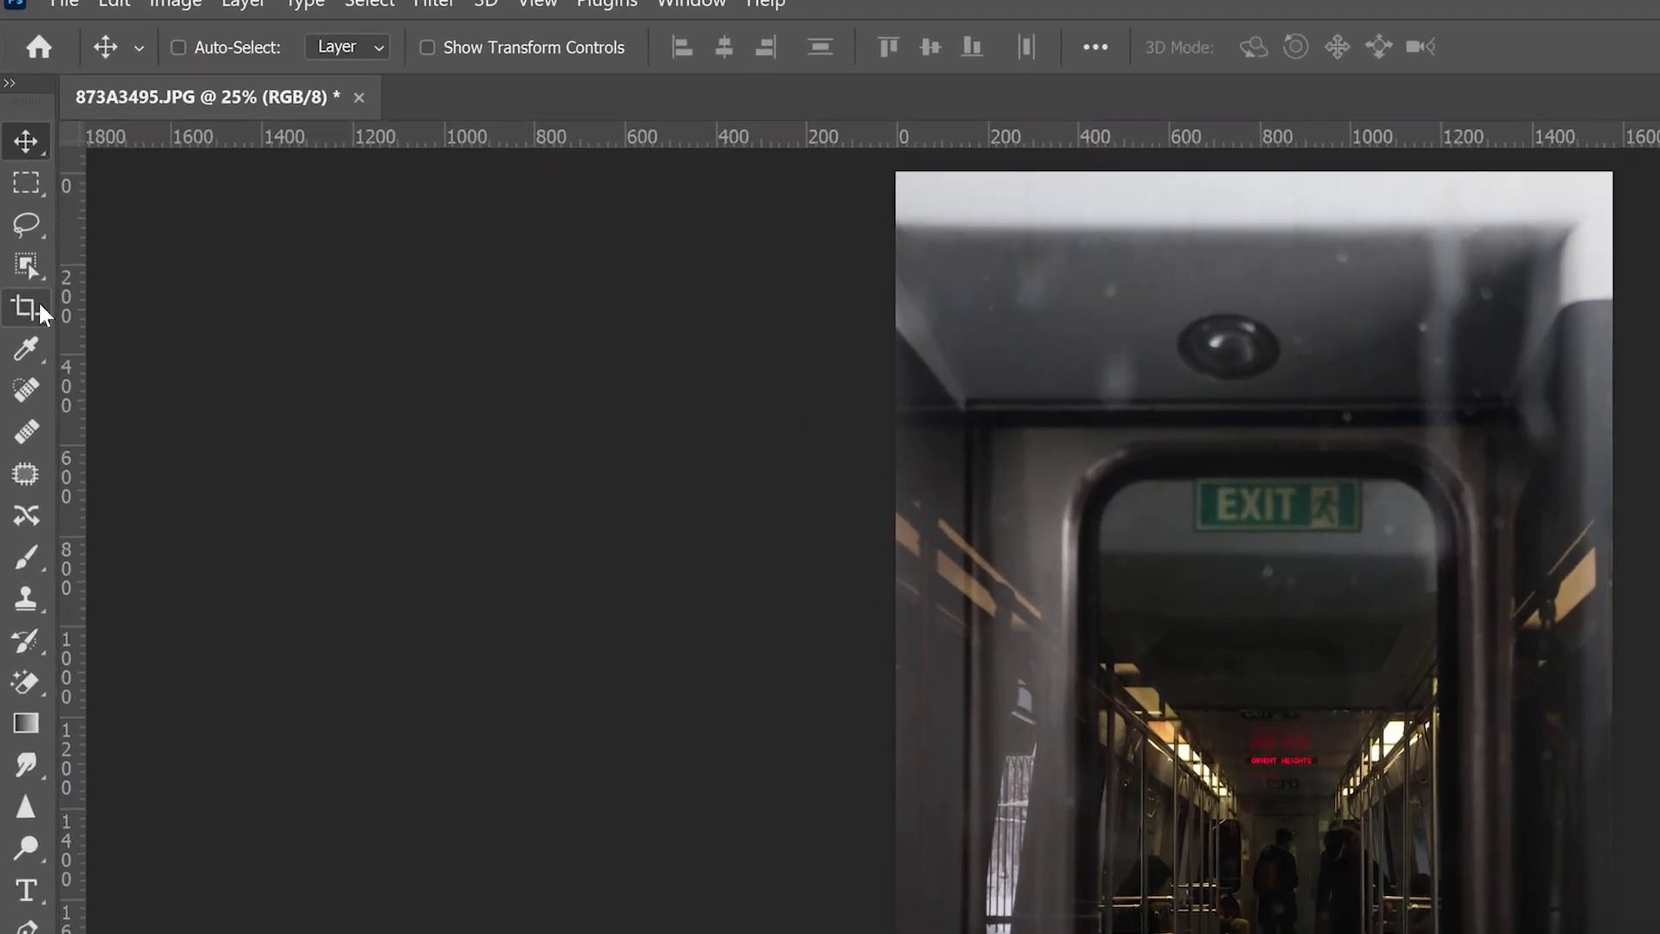
Crop the subway photo to a 4:5 ratio, stretching the crop box toward the top right.
click(32, 232)
click(227, 50)
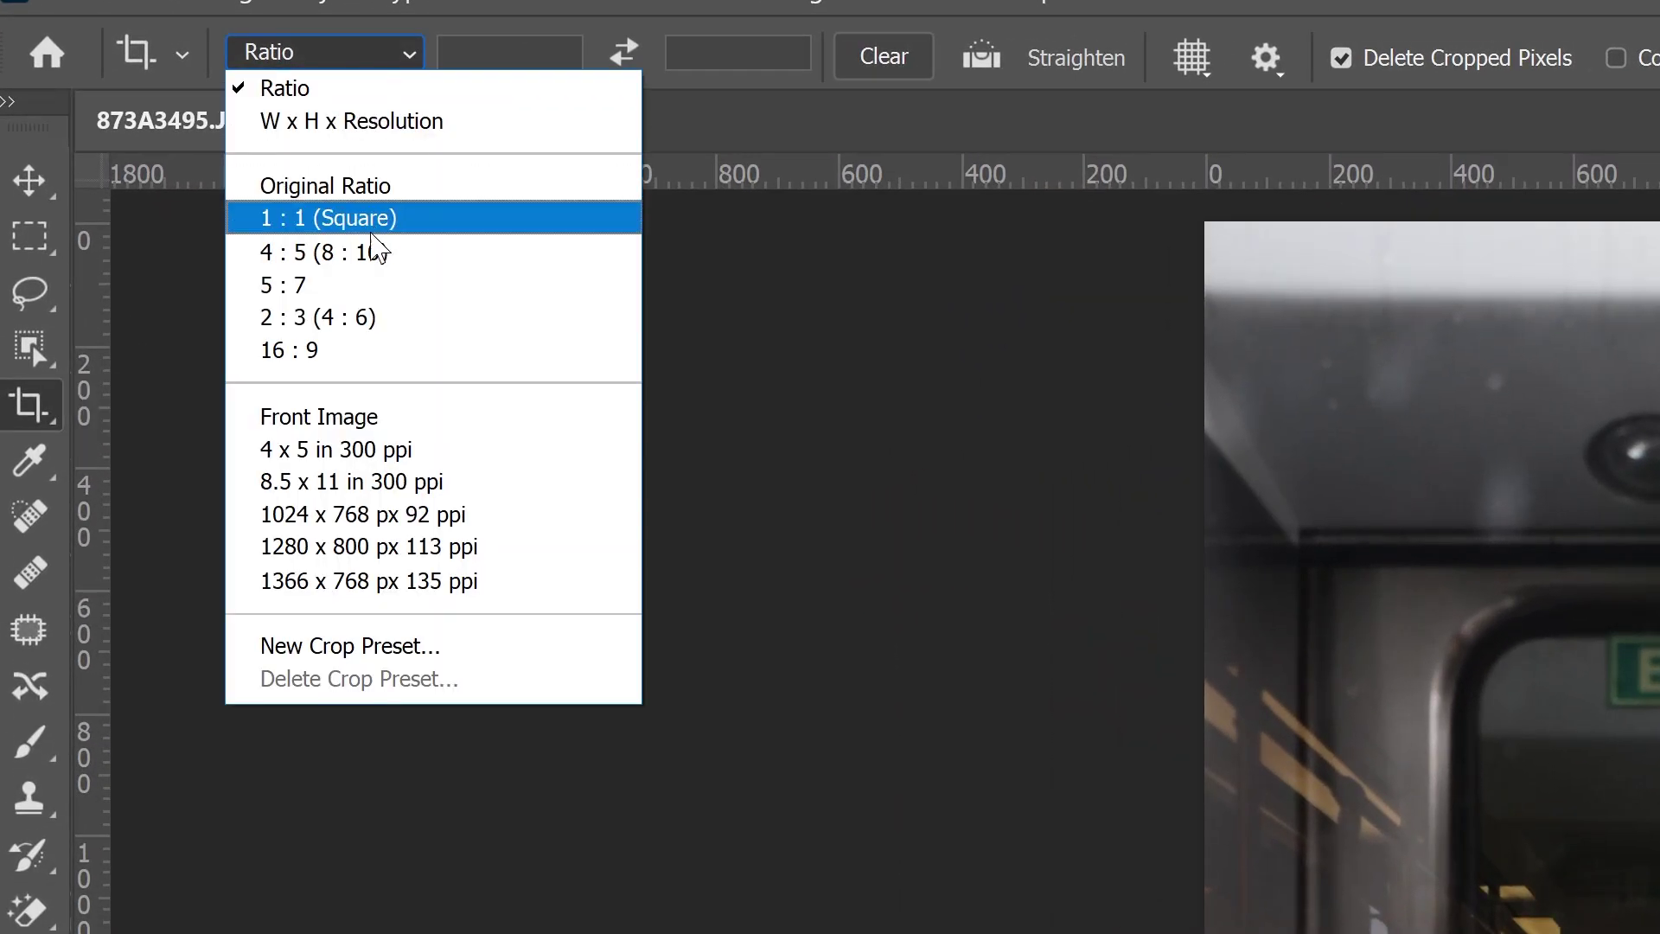
click(368, 251)
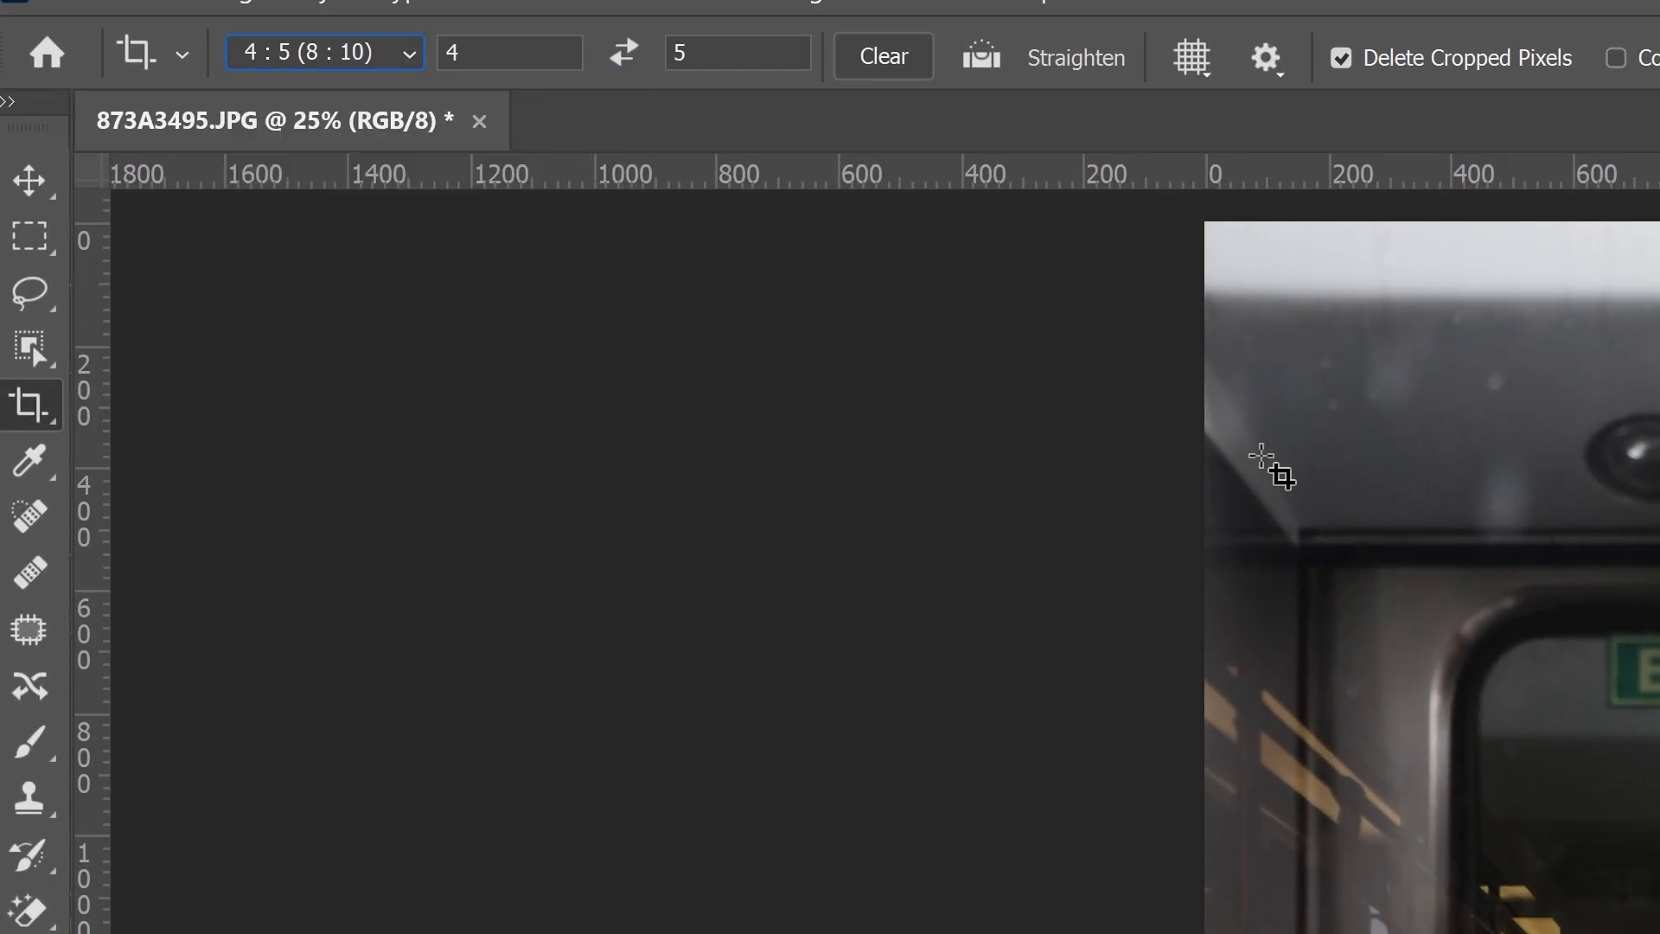
click(1260, 452)
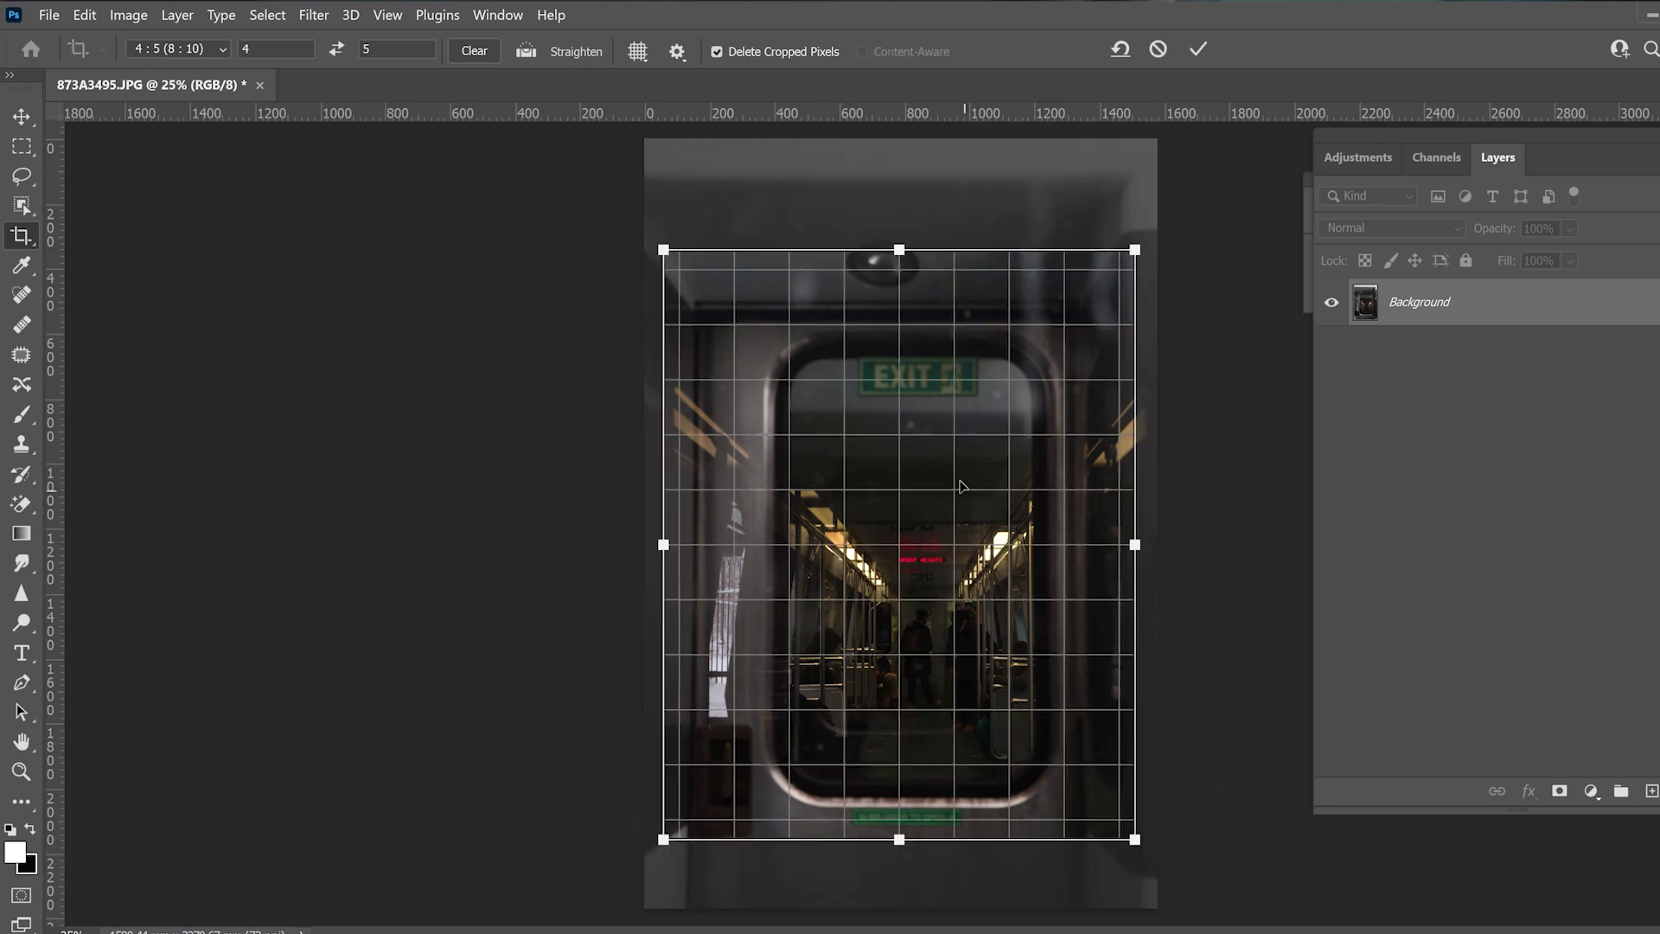
drag(961, 486, 942, 477)
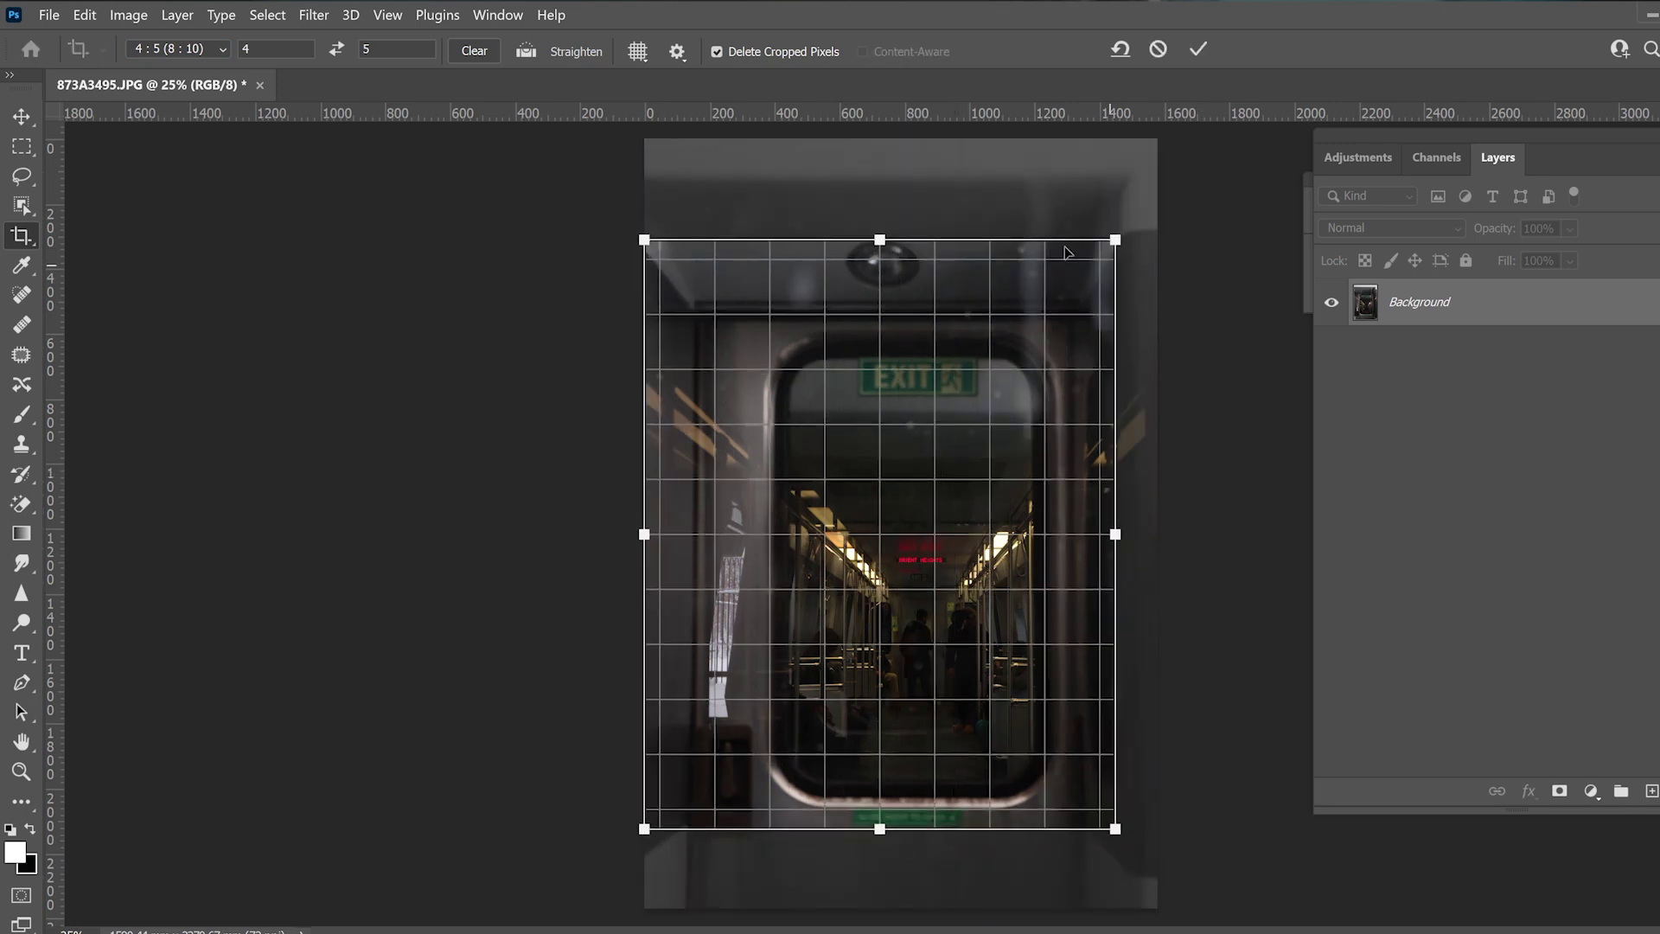
drag(1114, 240, 1128, 214)
key(Return)
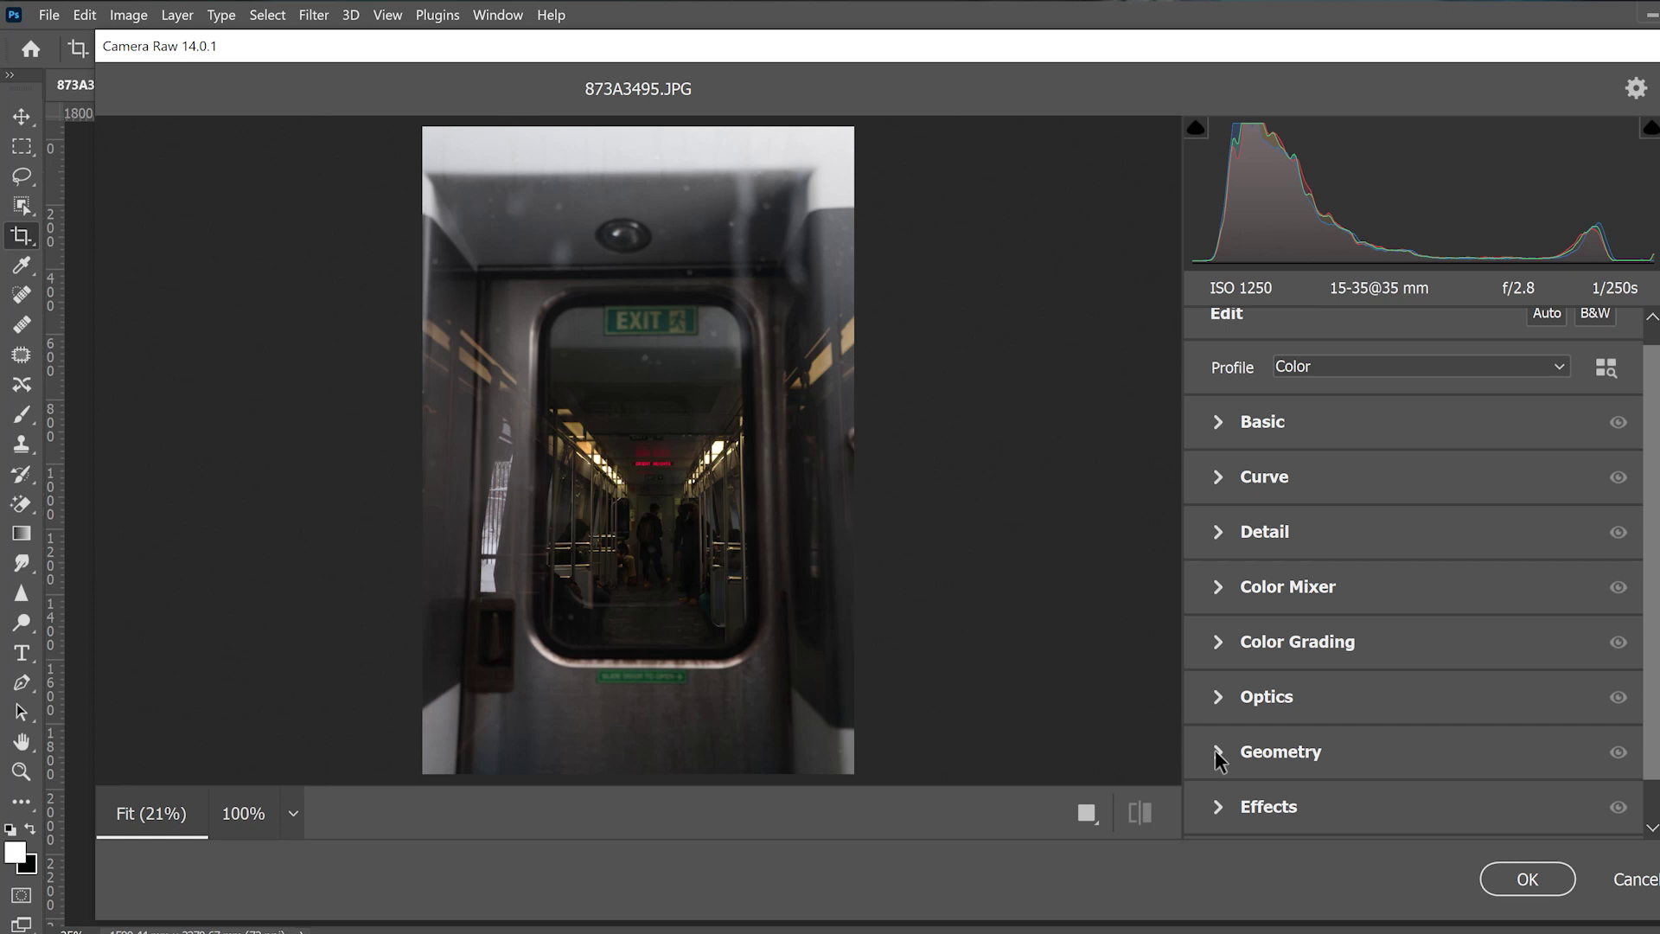
In Camera Raw's Geometry section, apply Level Upright, then switch to Full Upright correction.
click(1219, 754)
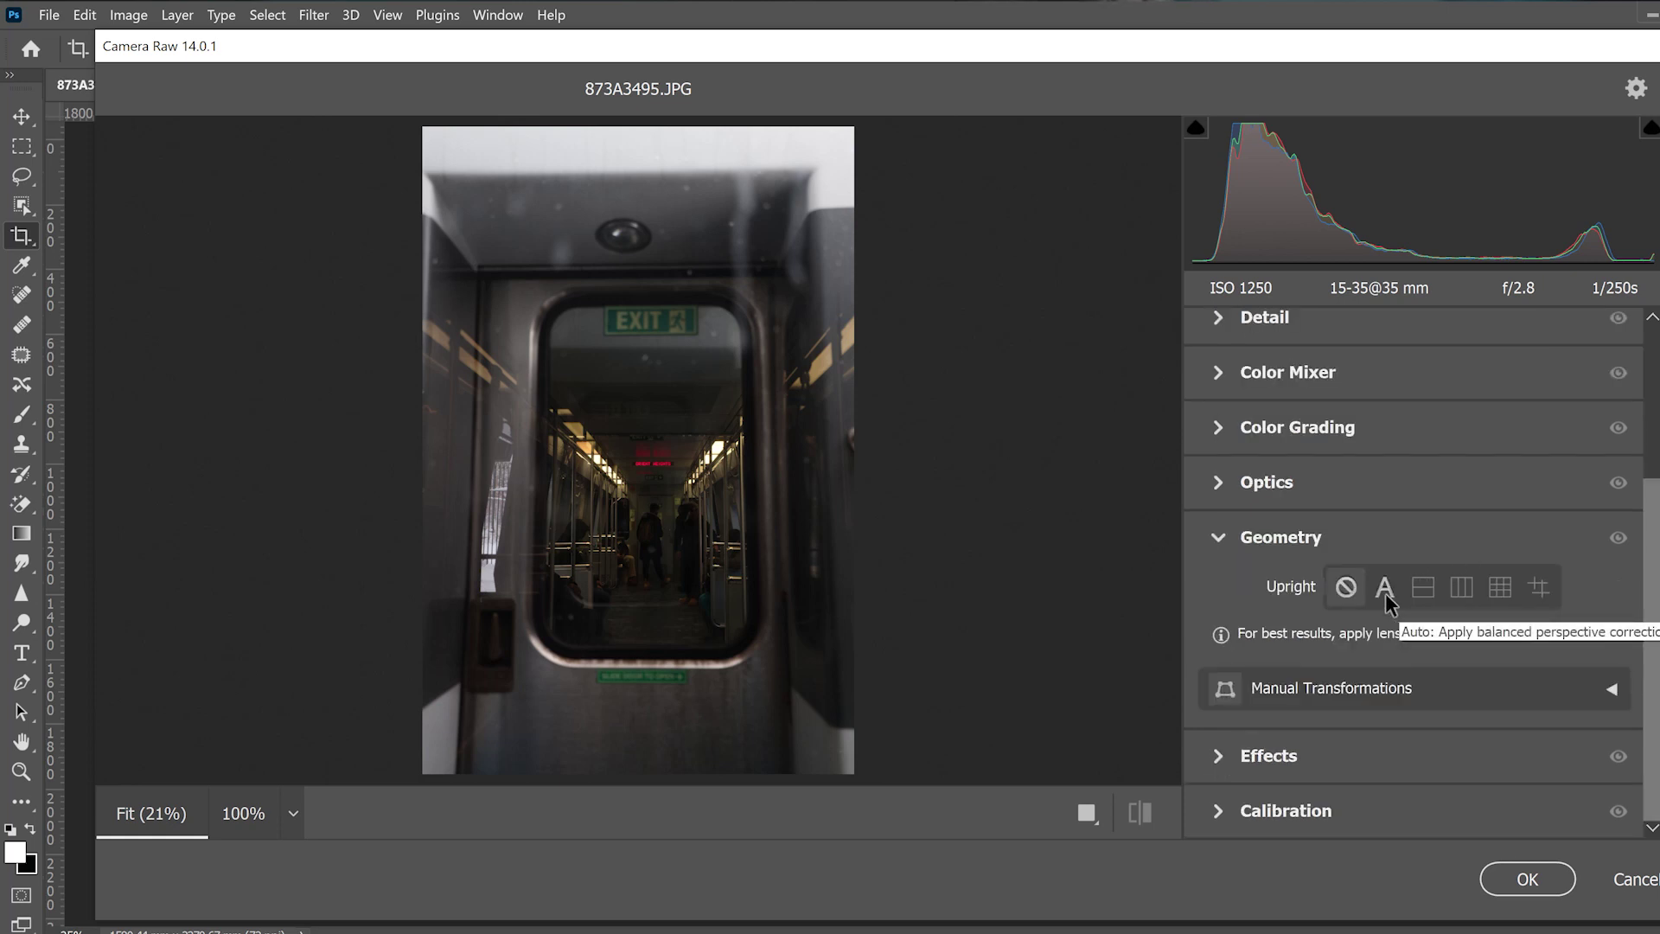
click(1422, 587)
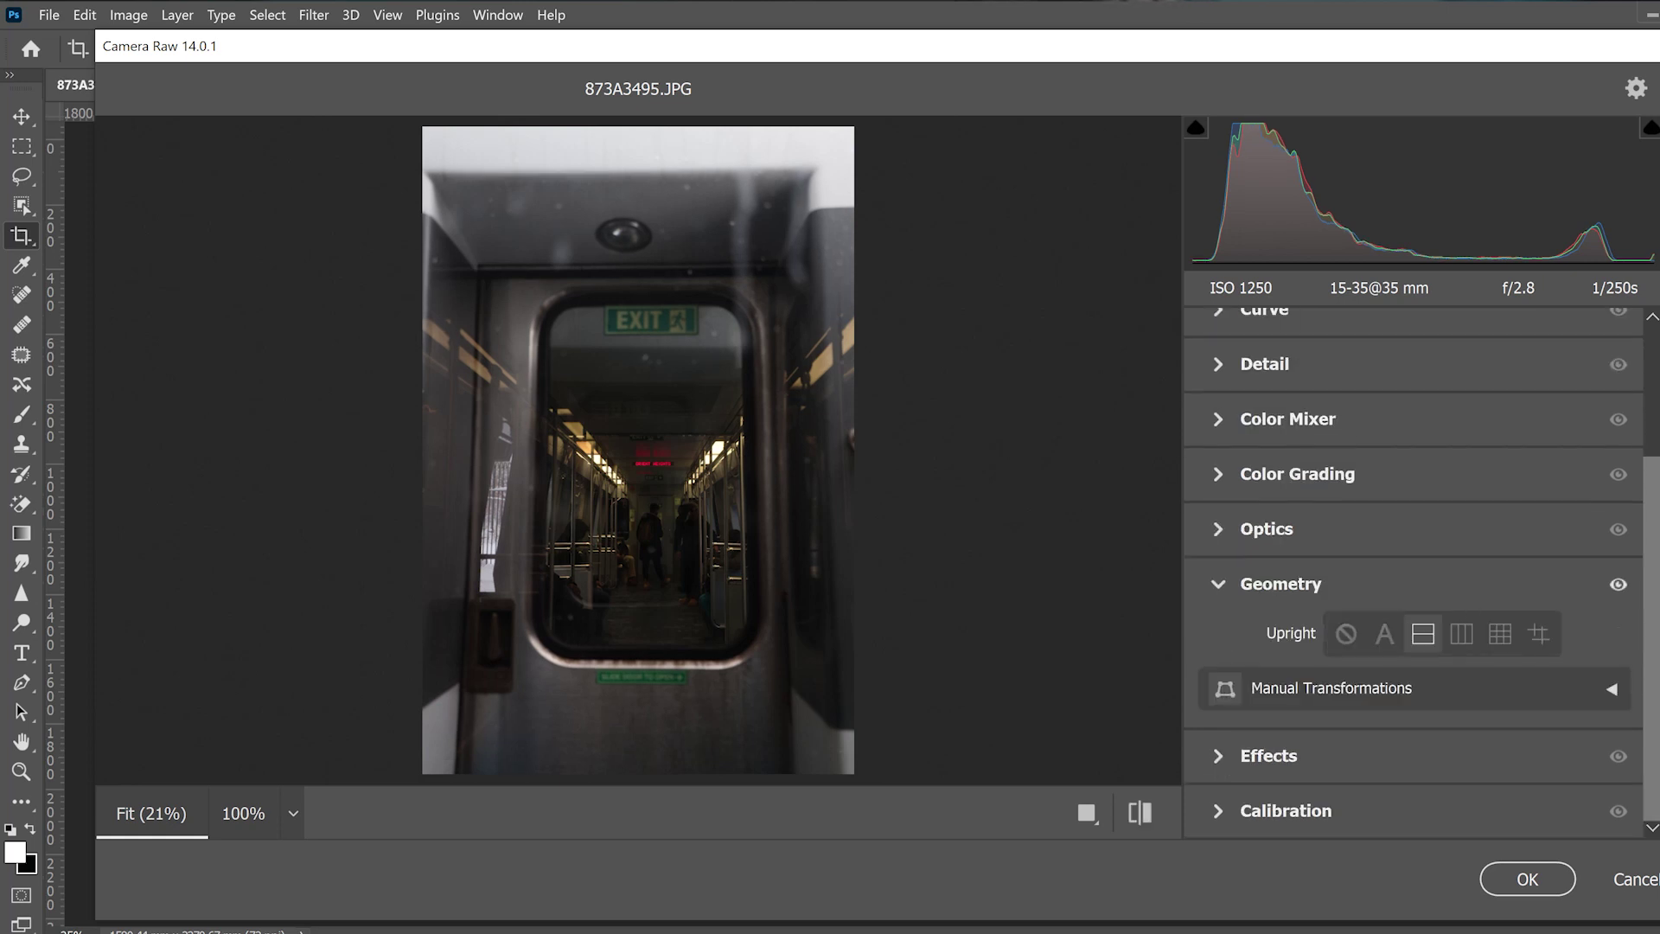
click(1506, 634)
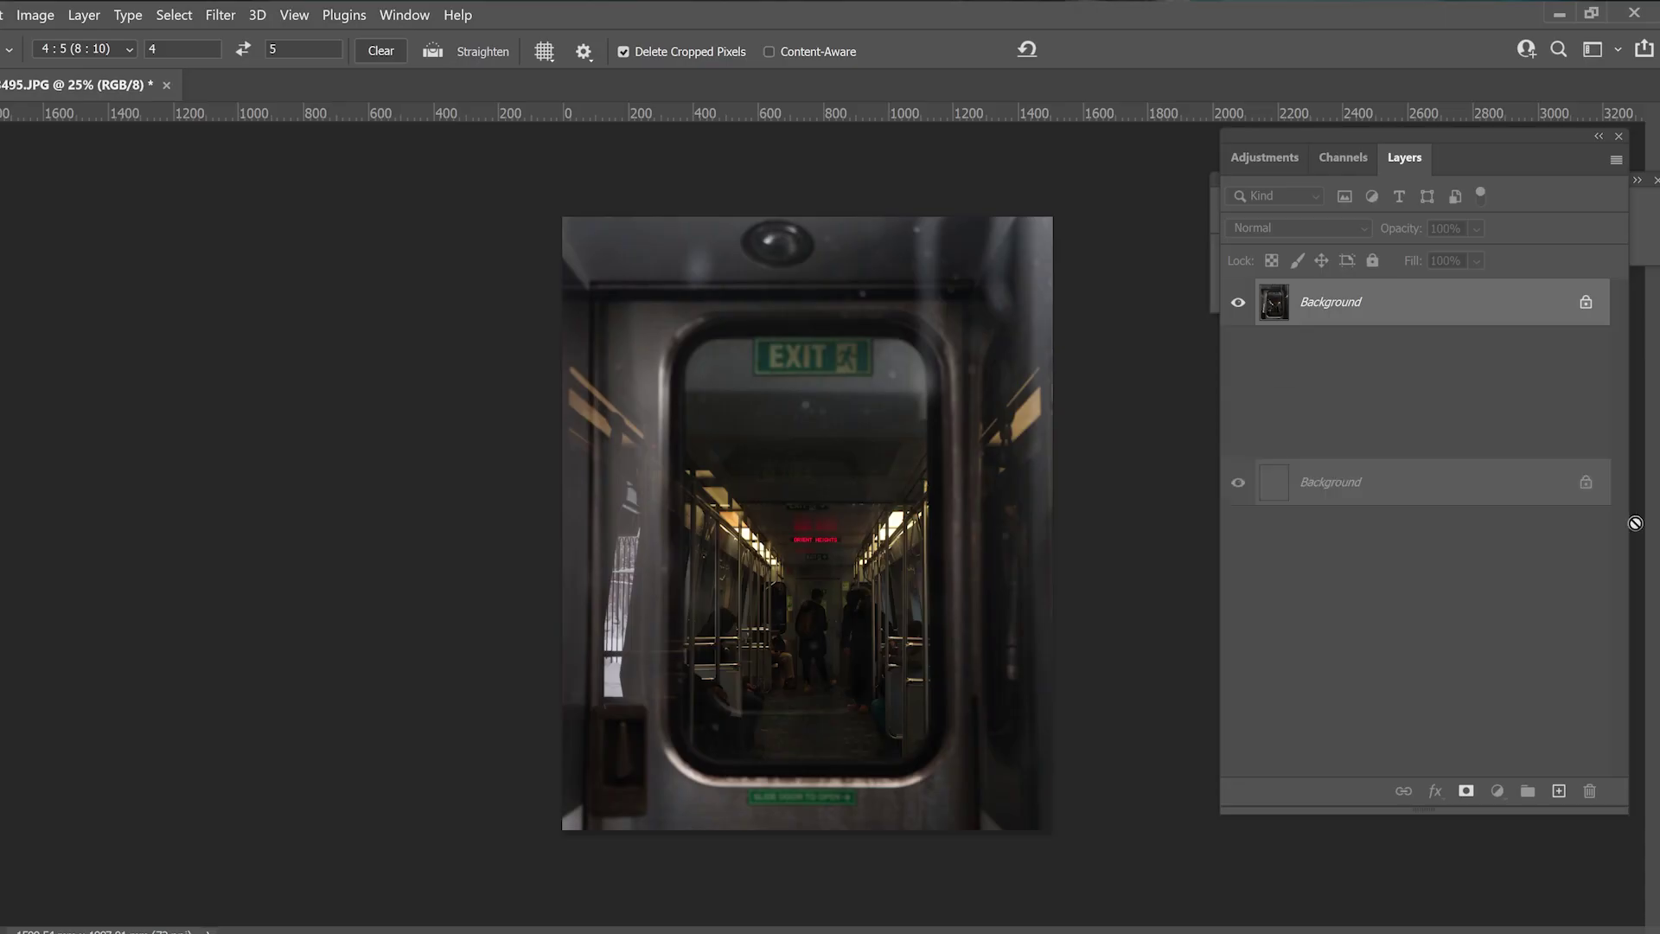
Duplicate the Background layer, then merge the visible layers back into one Background.
drag(1635, 523, 1559, 790)
right_click(1440, 310)
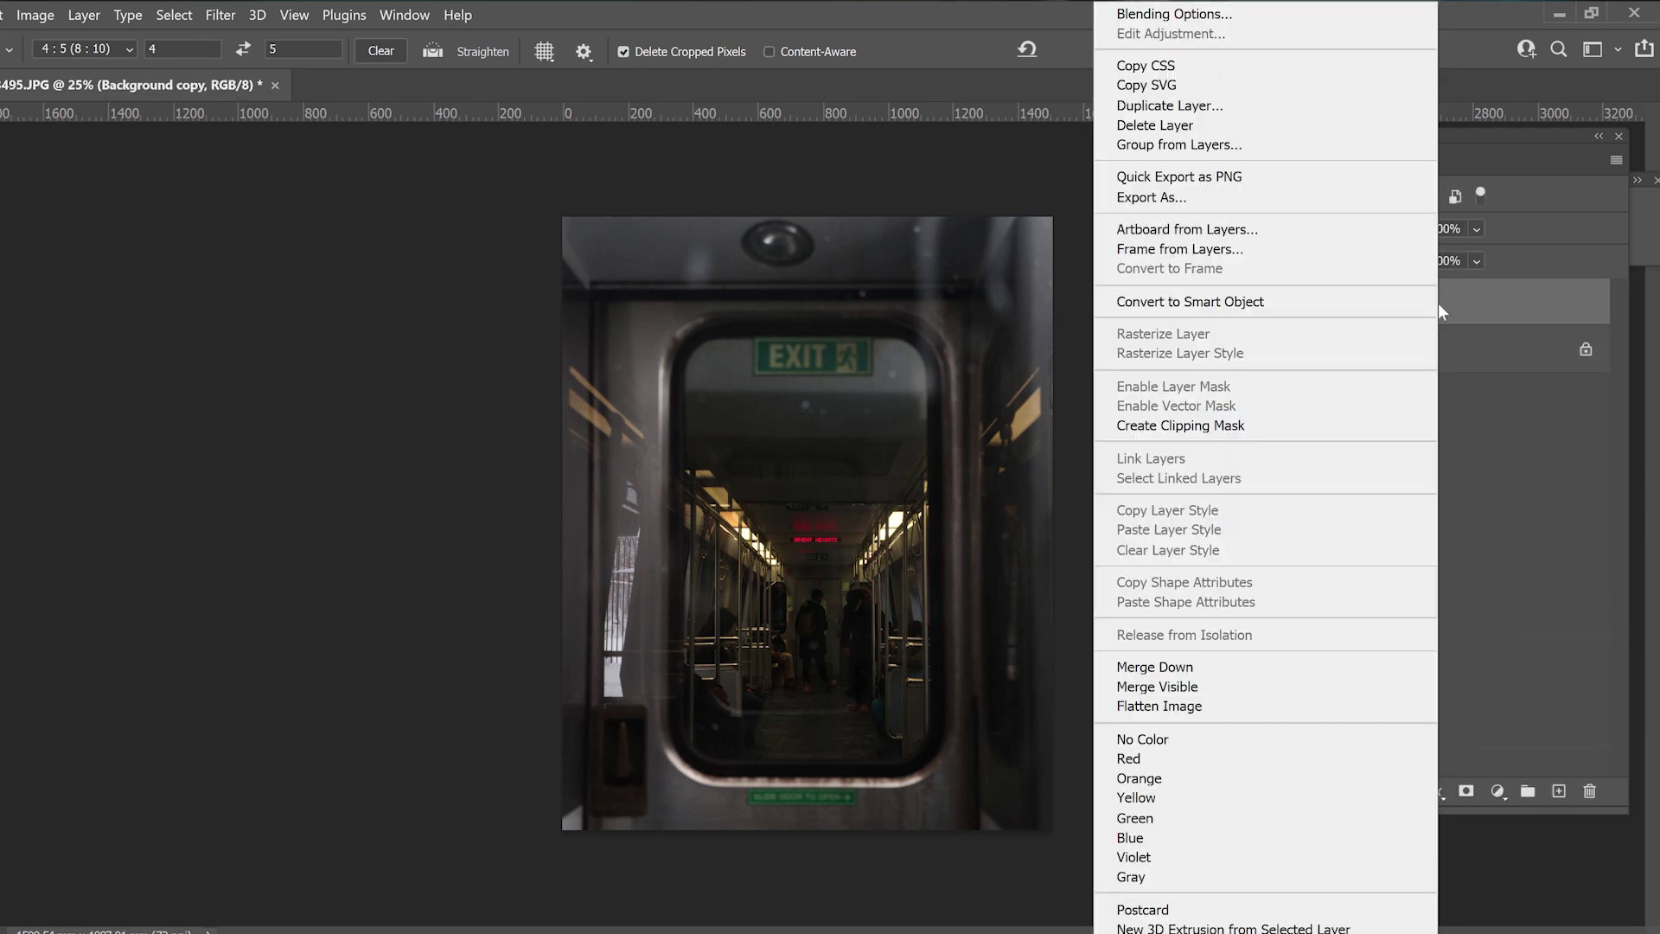
click(1156, 686)
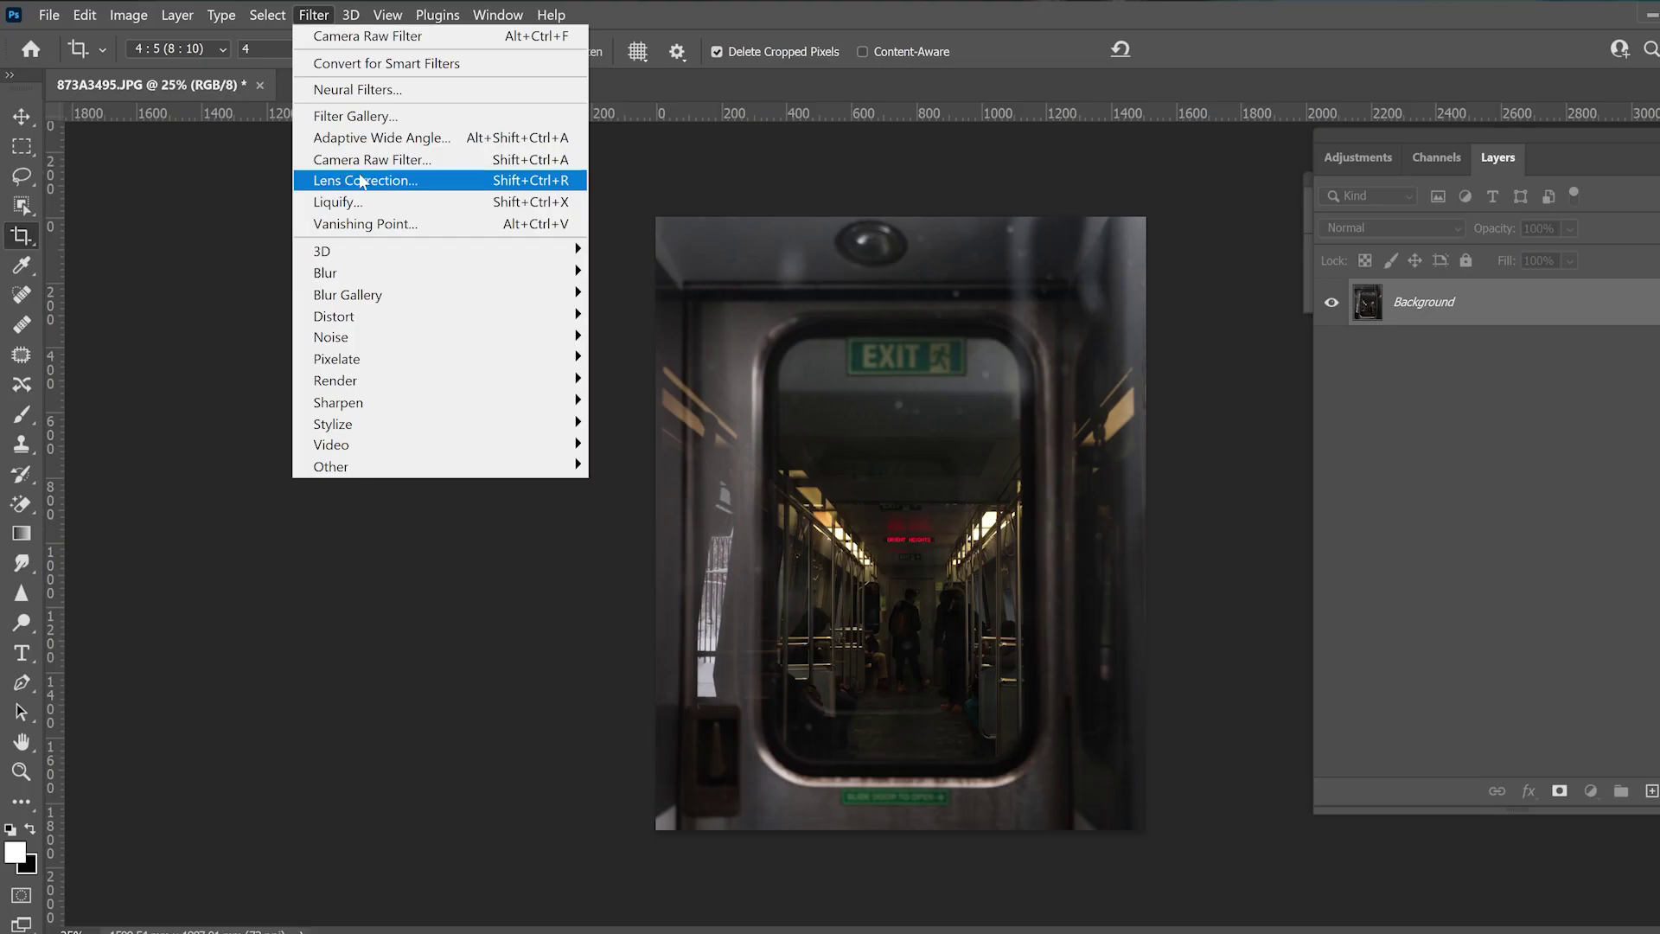
In Camera Raw, cool Temperature to -16, raise exposure, pull highlights, lift shadows and deepen blacks.
click(359, 160)
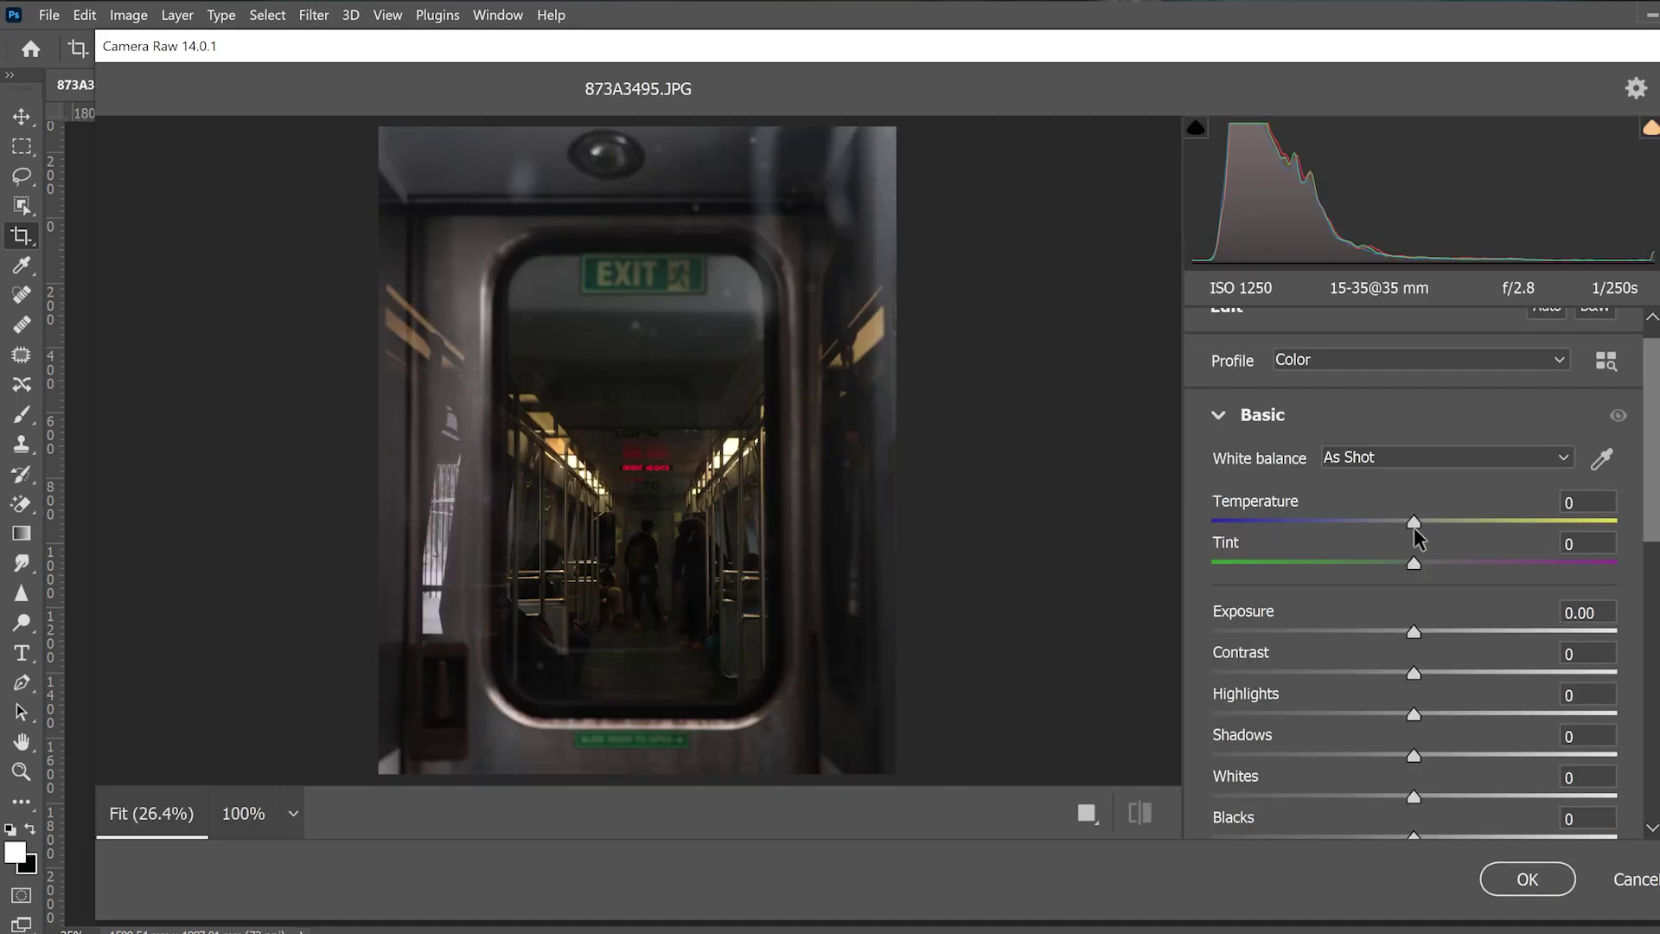
mouse_move(1413, 523)
mouse_down()
mouse_move(1475, 522)
mouse_move(1382, 531)
mouse_up()
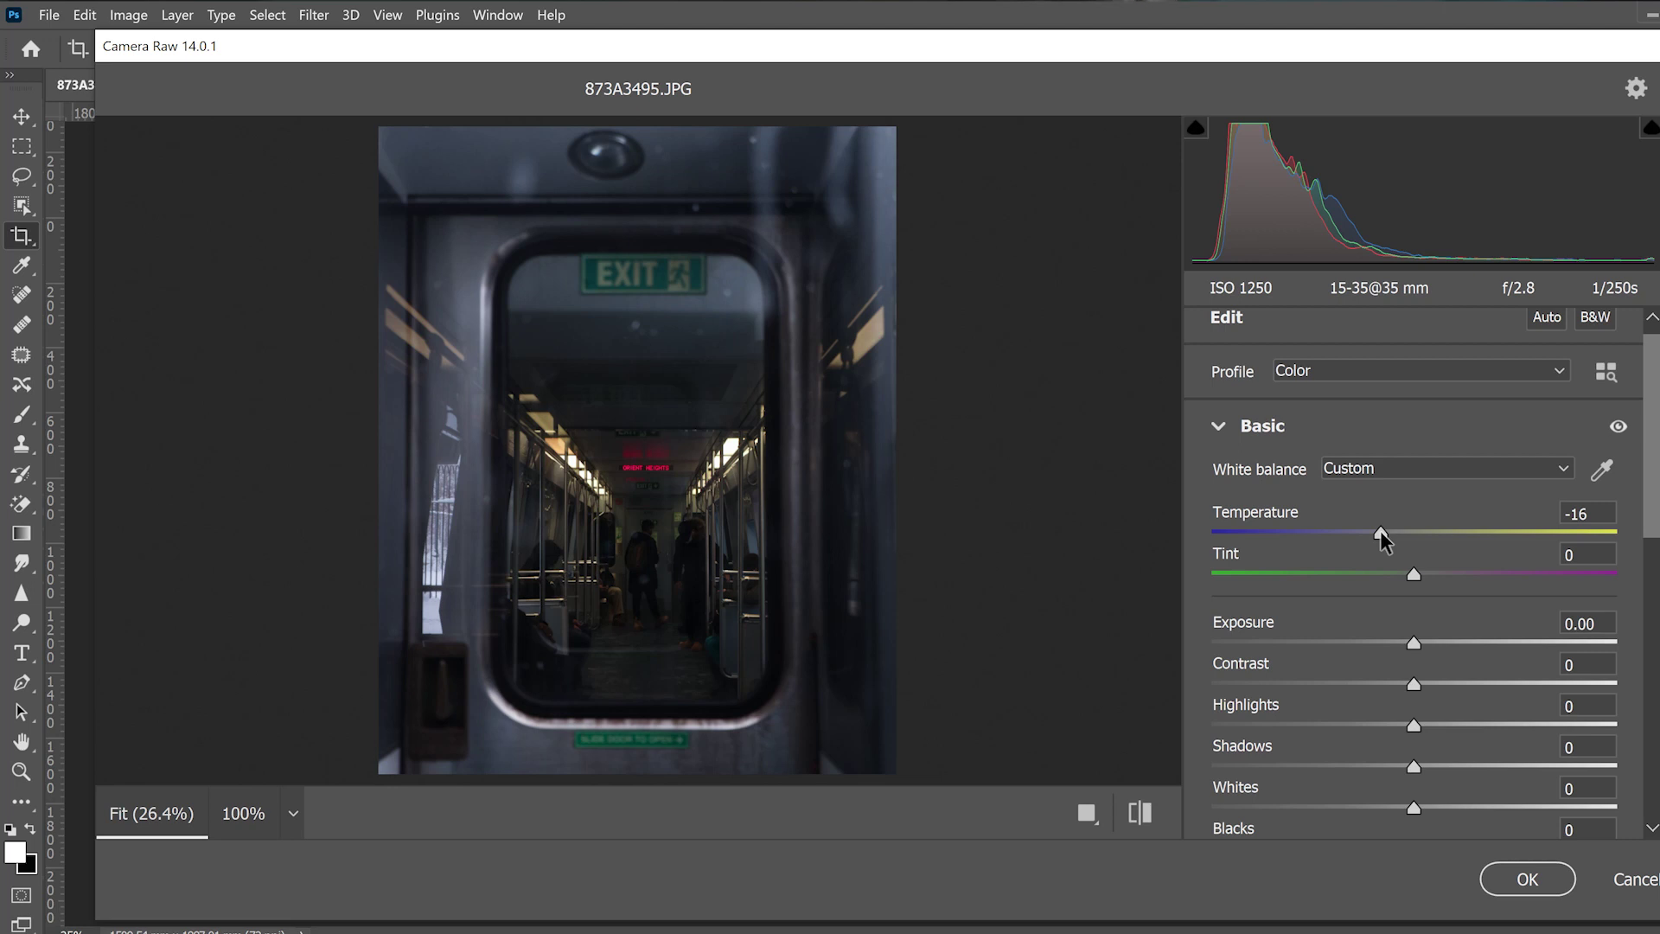
scroll(1380, 531, down, 2)
drag(1414, 475, 1444, 472)
drag(1413, 558, 1384, 560)
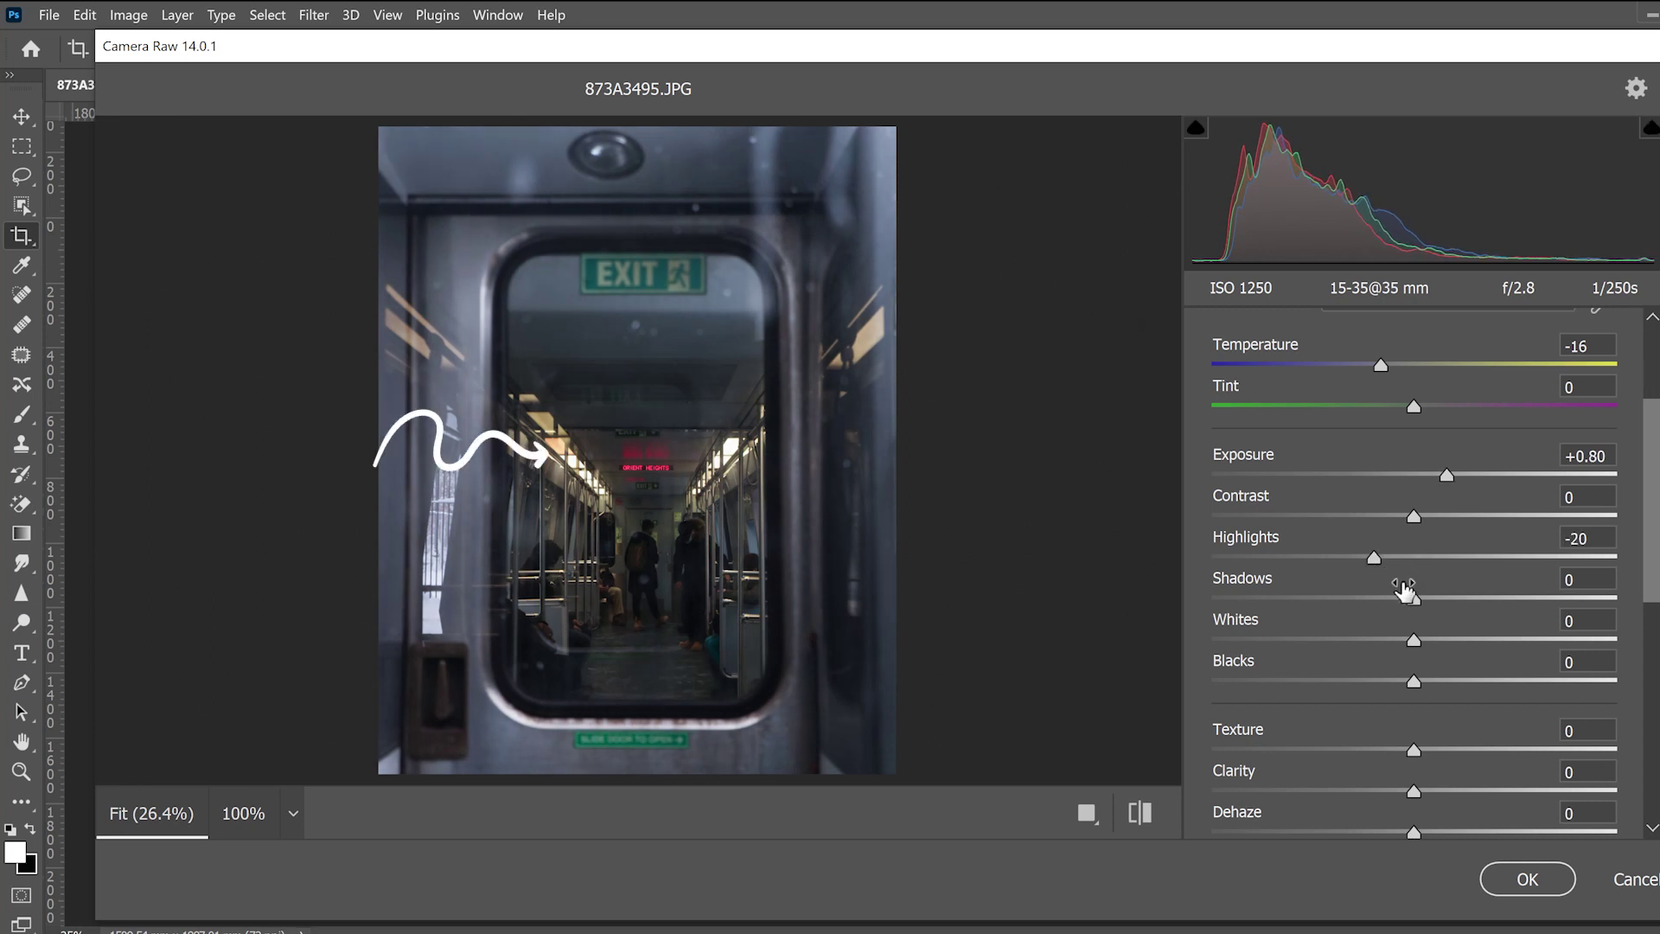
drag(1405, 591, 1527, 599)
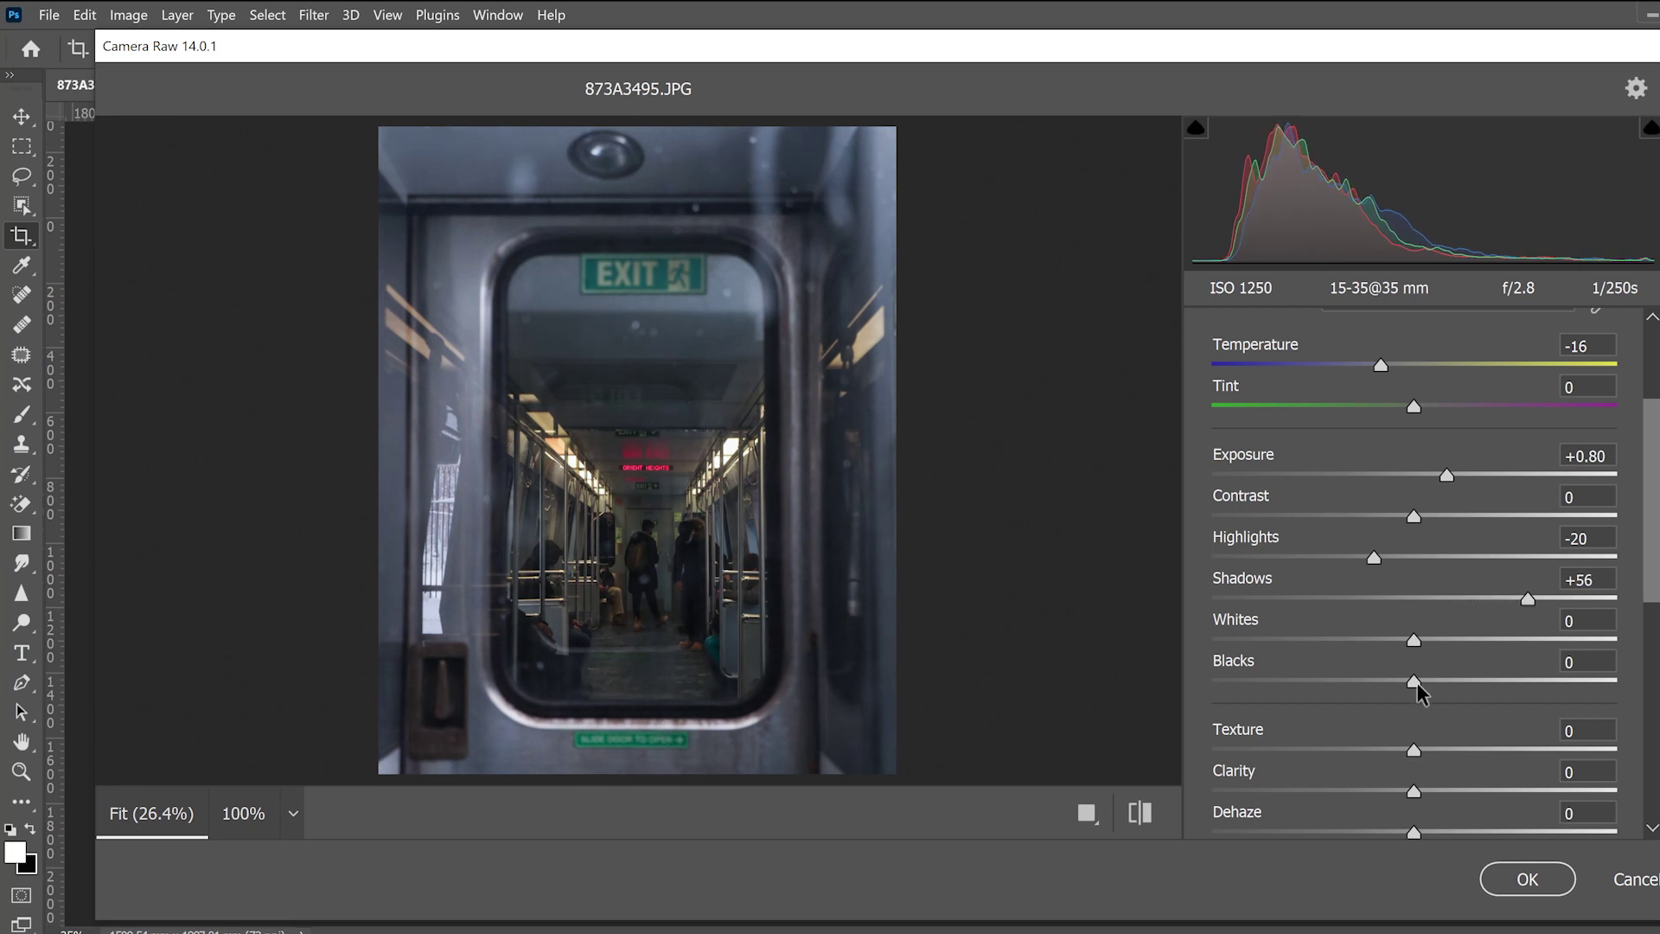
drag(1418, 682, 1390, 680)
Fine-tune to Exposure +0.90, Highlights -41, Shadows +54, slight contrast, and brighter whites.
mouse_move(1415, 516)
mouse_down()
mouse_move(1449, 515)
mouse_move(1424, 512)
mouse_up()
drag(1388, 682, 1393, 682)
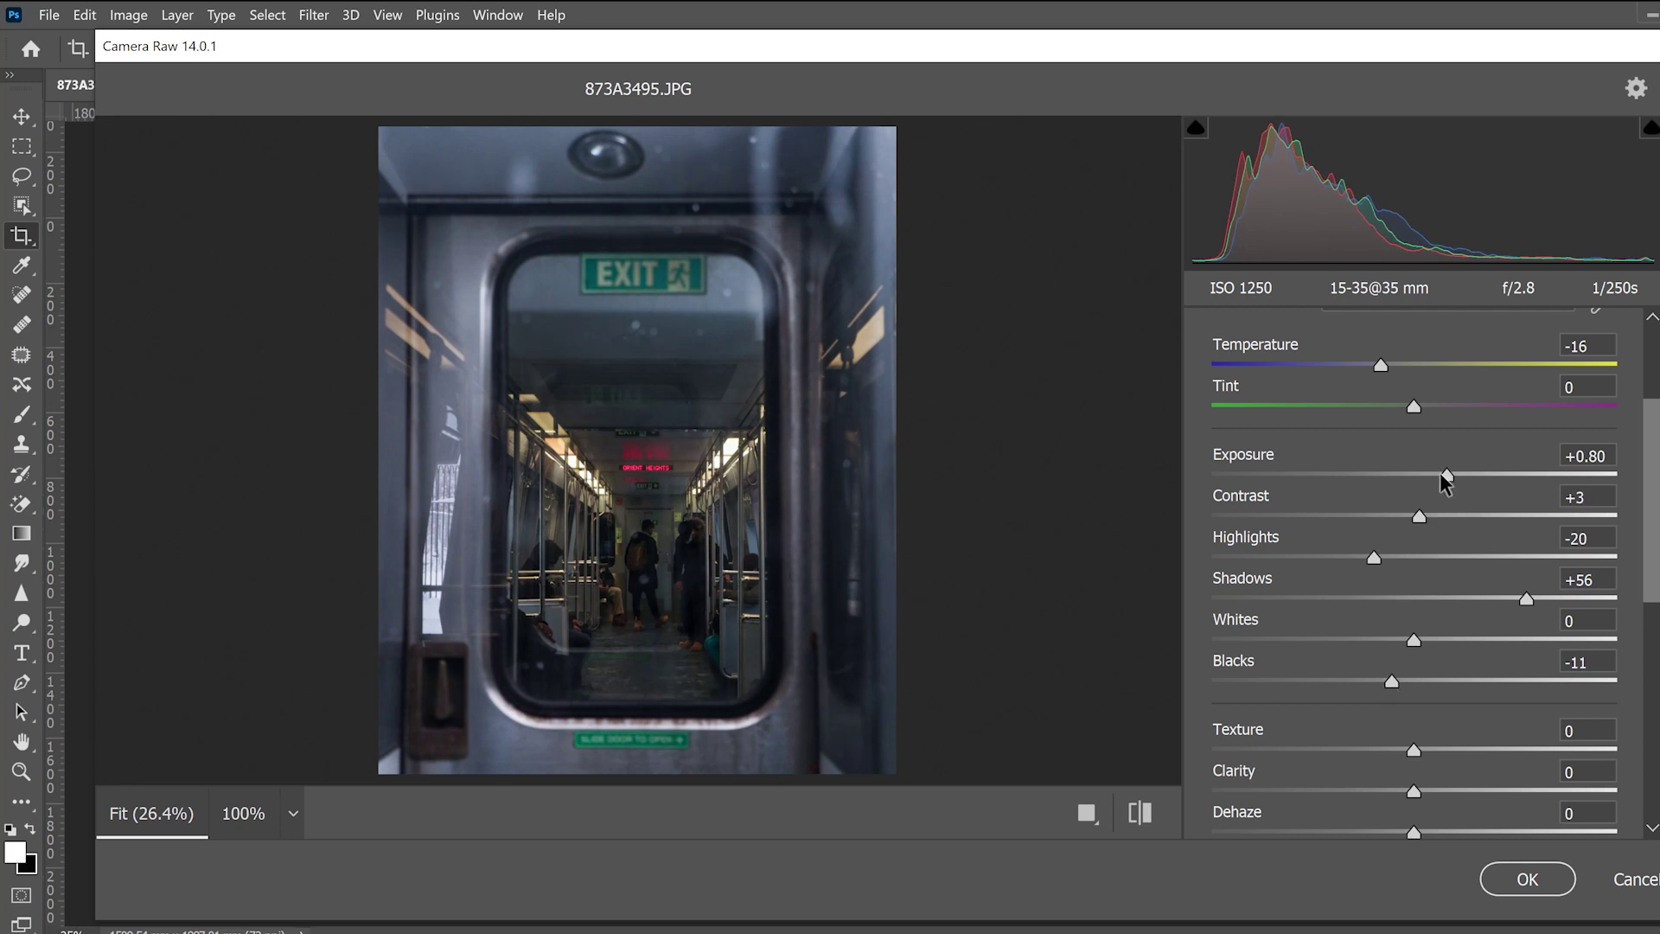
drag(1445, 476, 1448, 476)
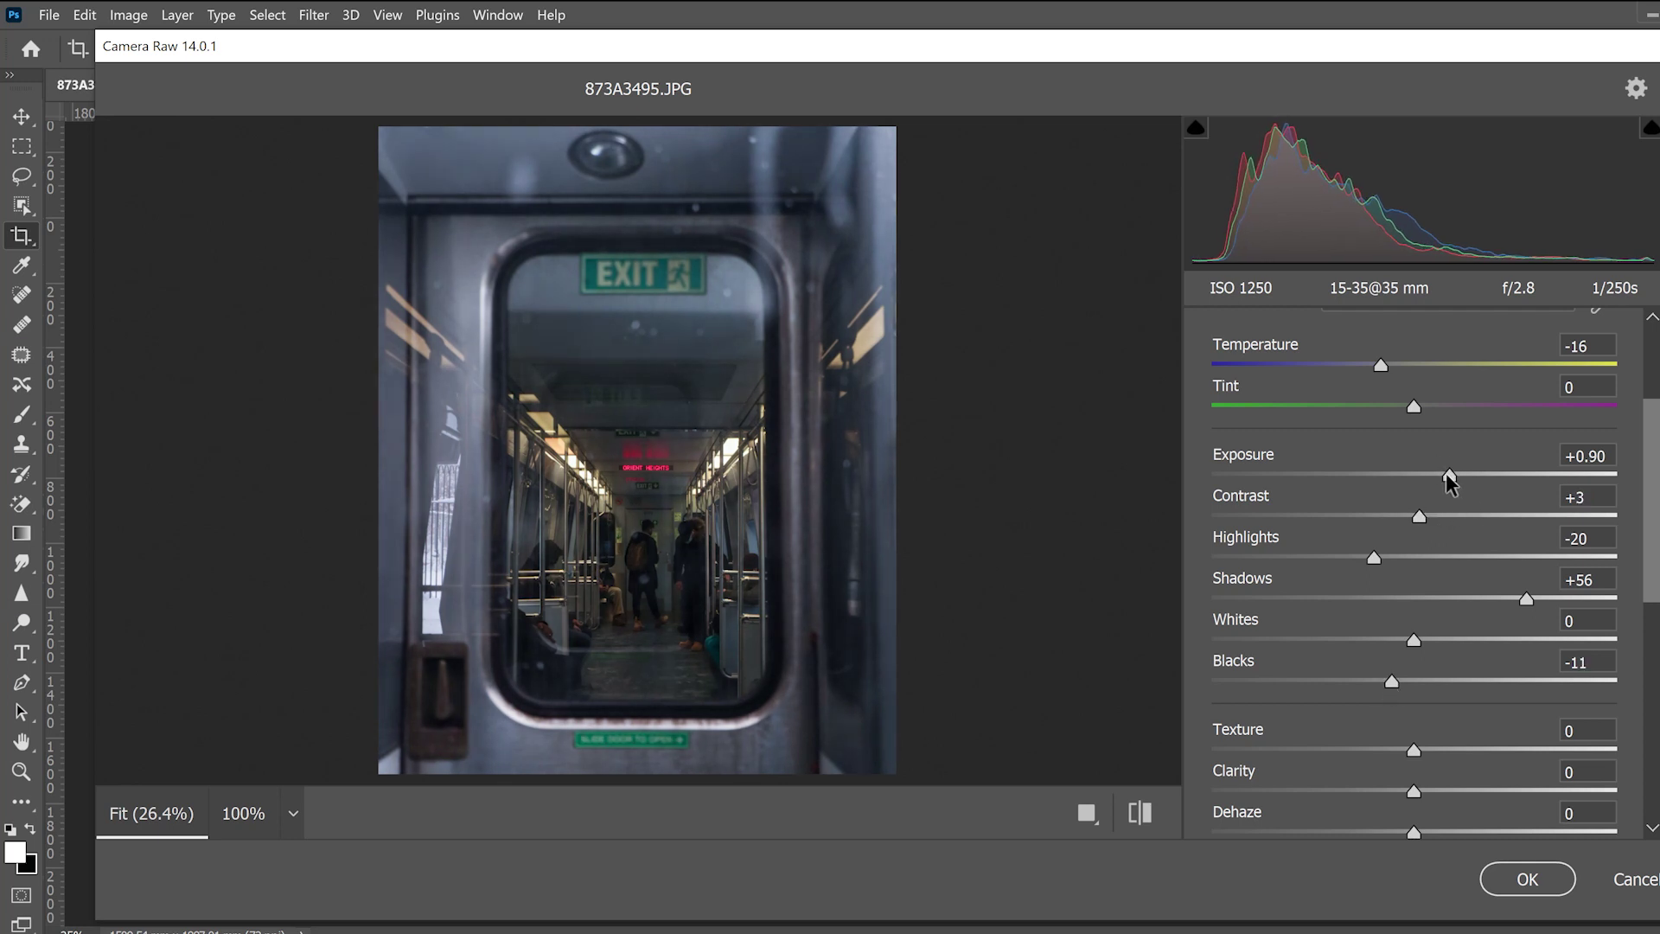
drag(1363, 556, 1320, 557)
mouse_move(1527, 599)
mouse_down()
mouse_move(1492, 593)
mouse_move(1553, 599)
mouse_move(1522, 598)
mouse_up()
drag(1394, 676, 1459, 637)
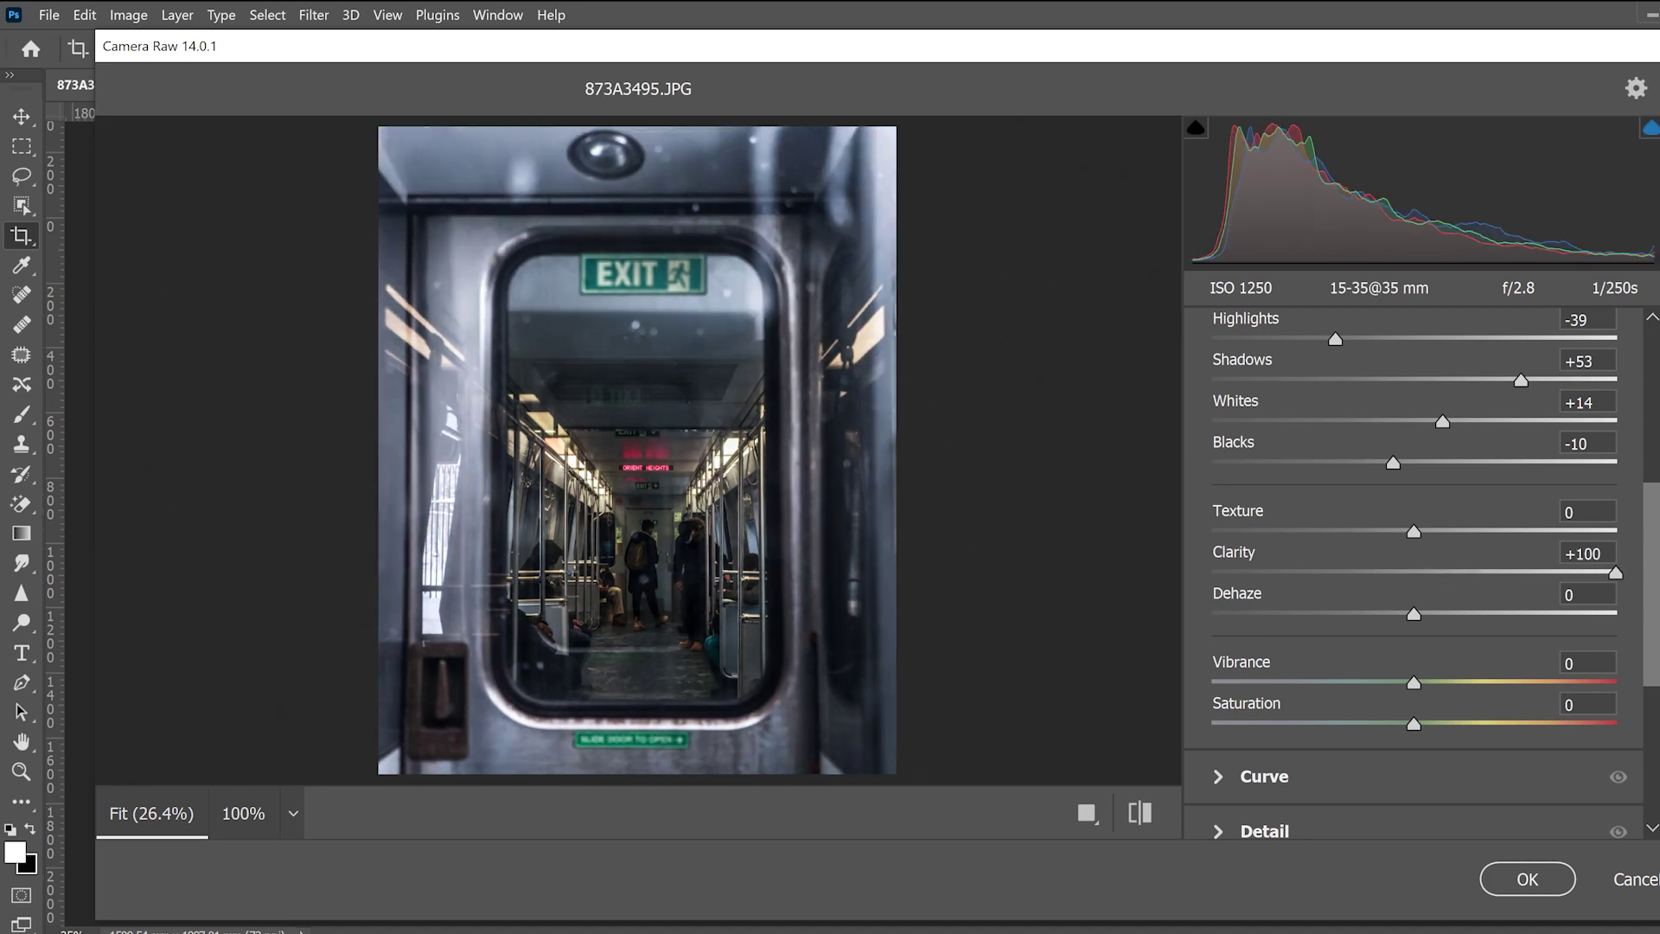
Drop Clarity to +3 and raise Vibrance to about +15.
drag(1614, 571, 1418, 553)
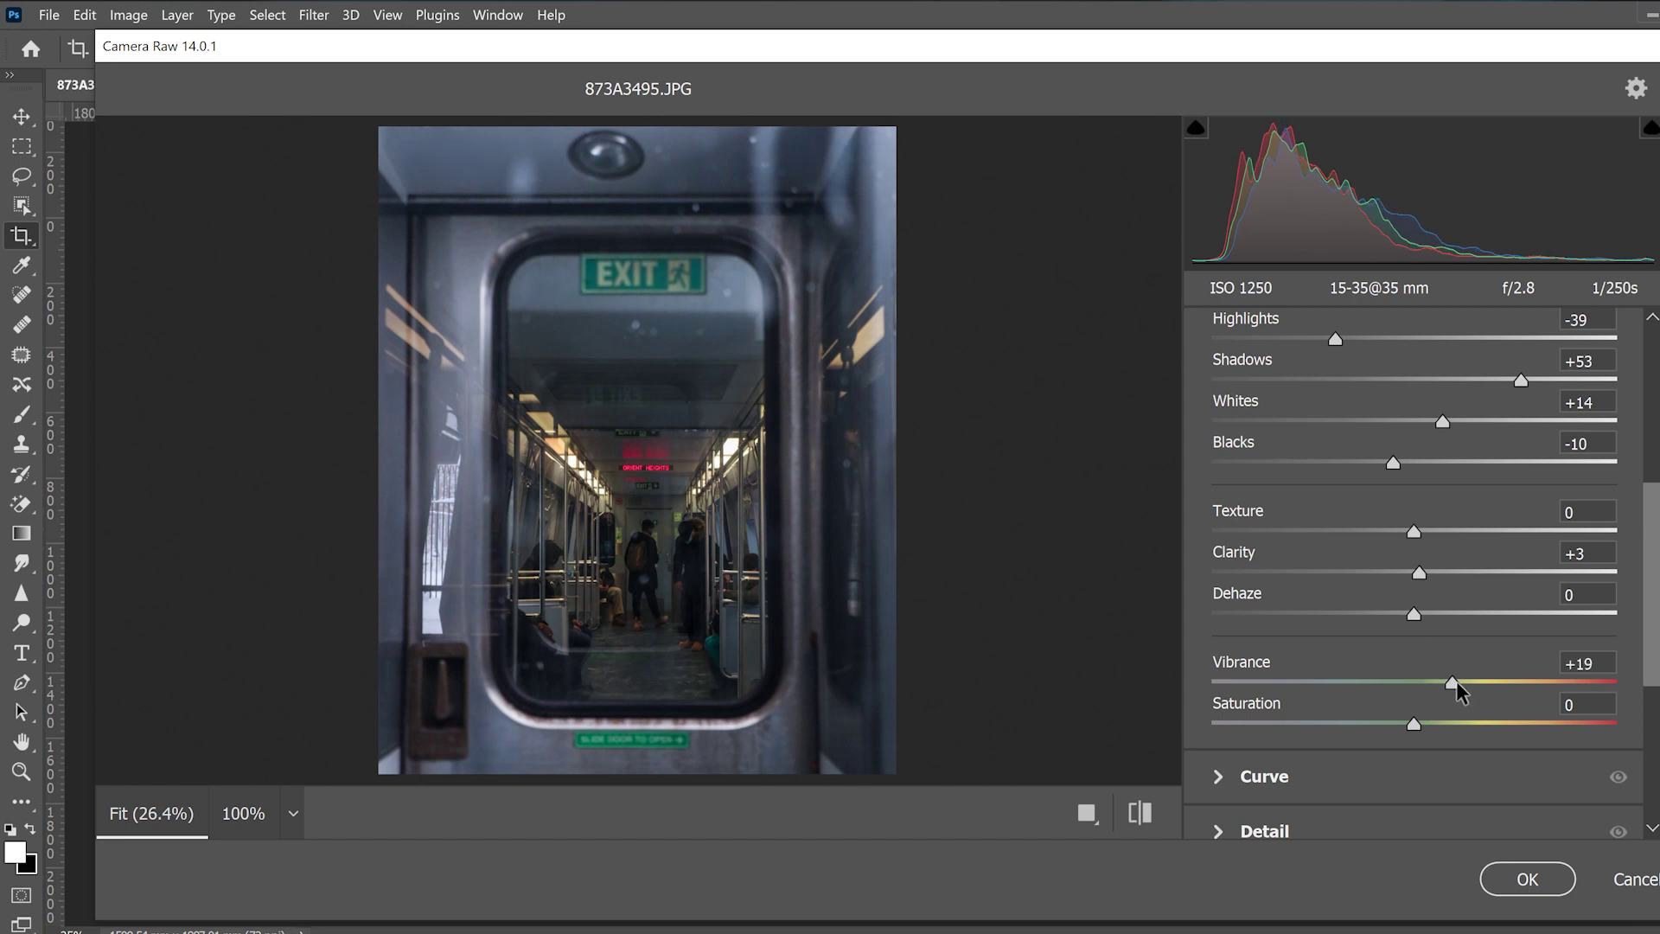
drag(1456, 681, 1403, 724)
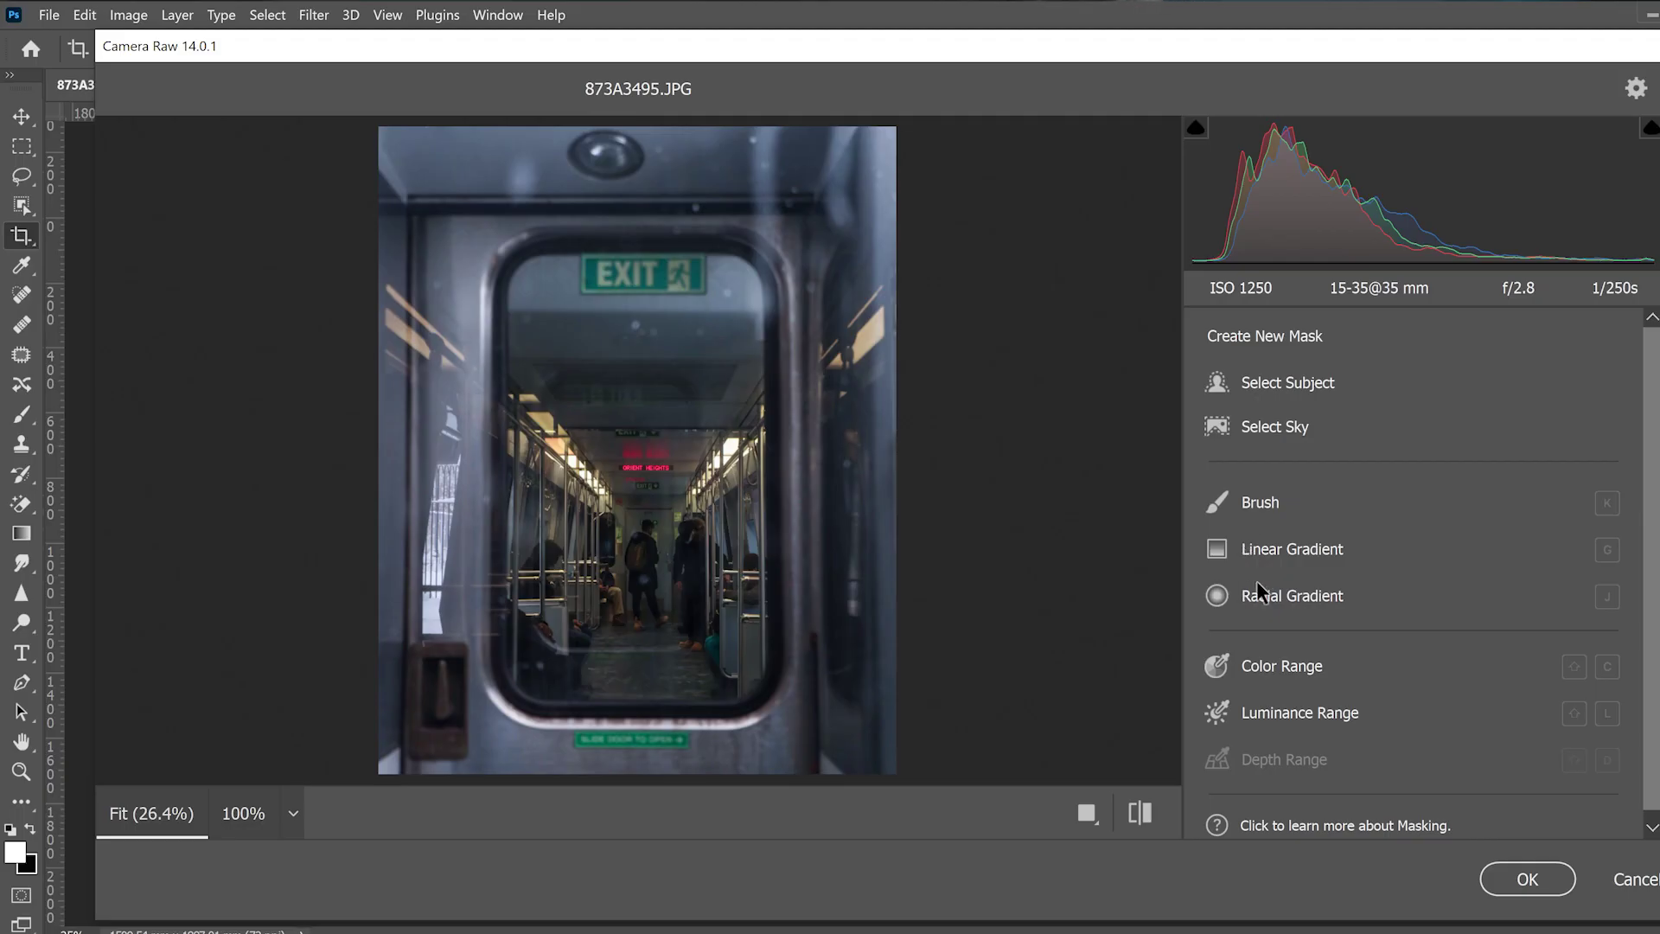
Draw a diagonally tilted radial mask over the left ceiling lights.
click(1258, 595)
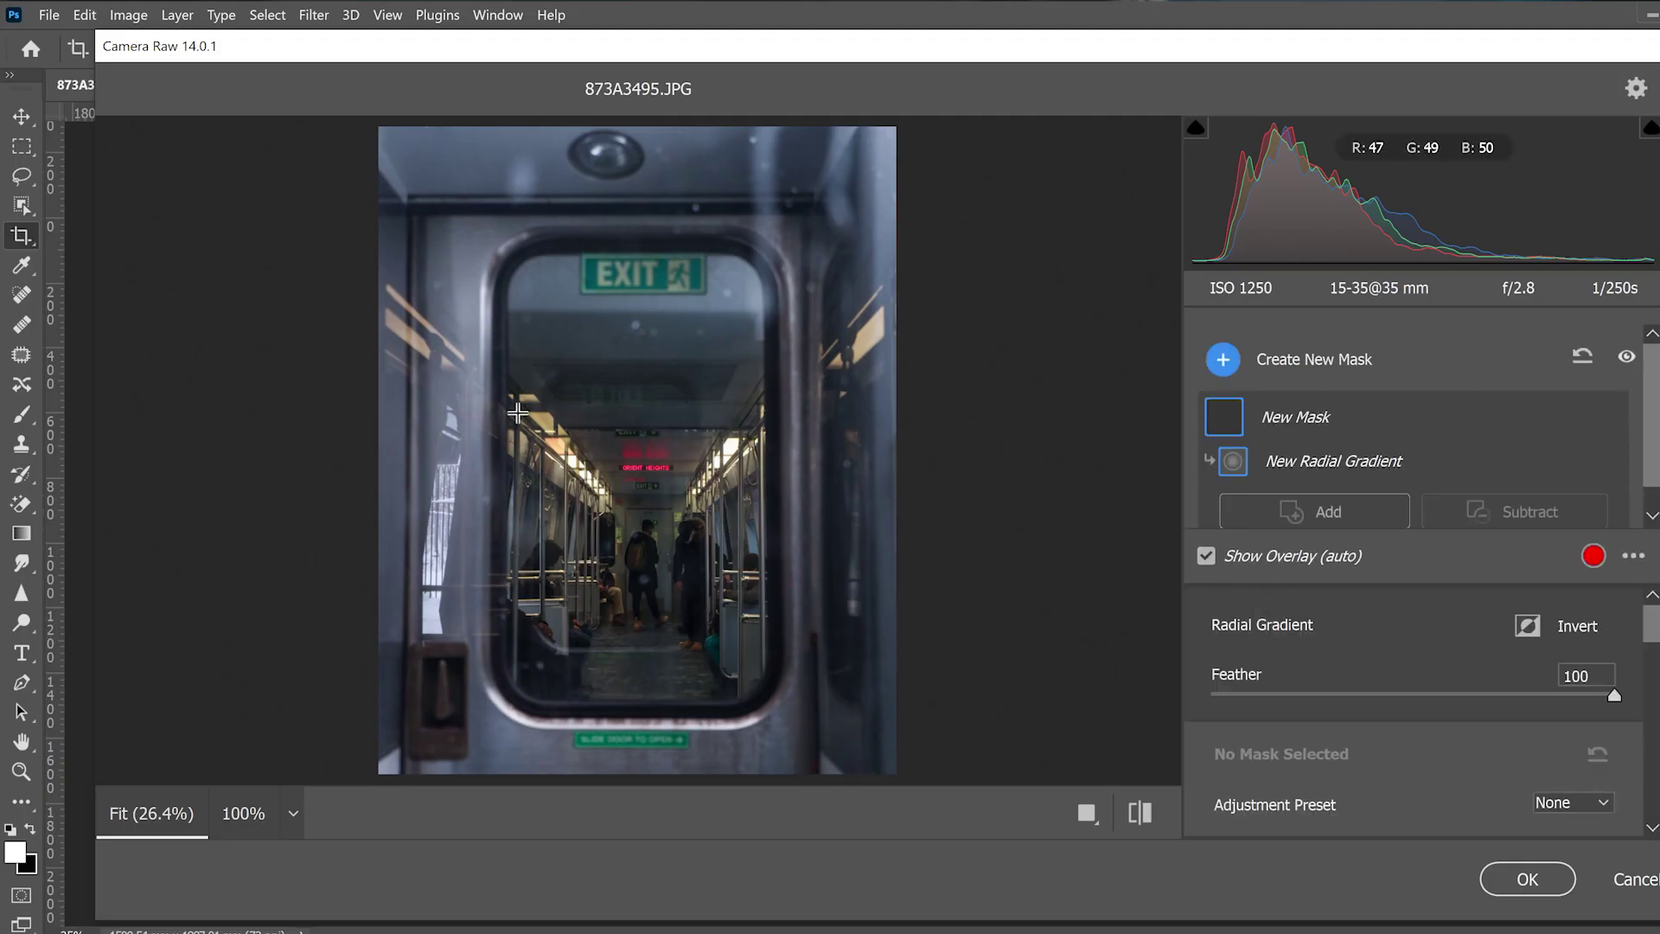
drag(544, 434, 566, 510)
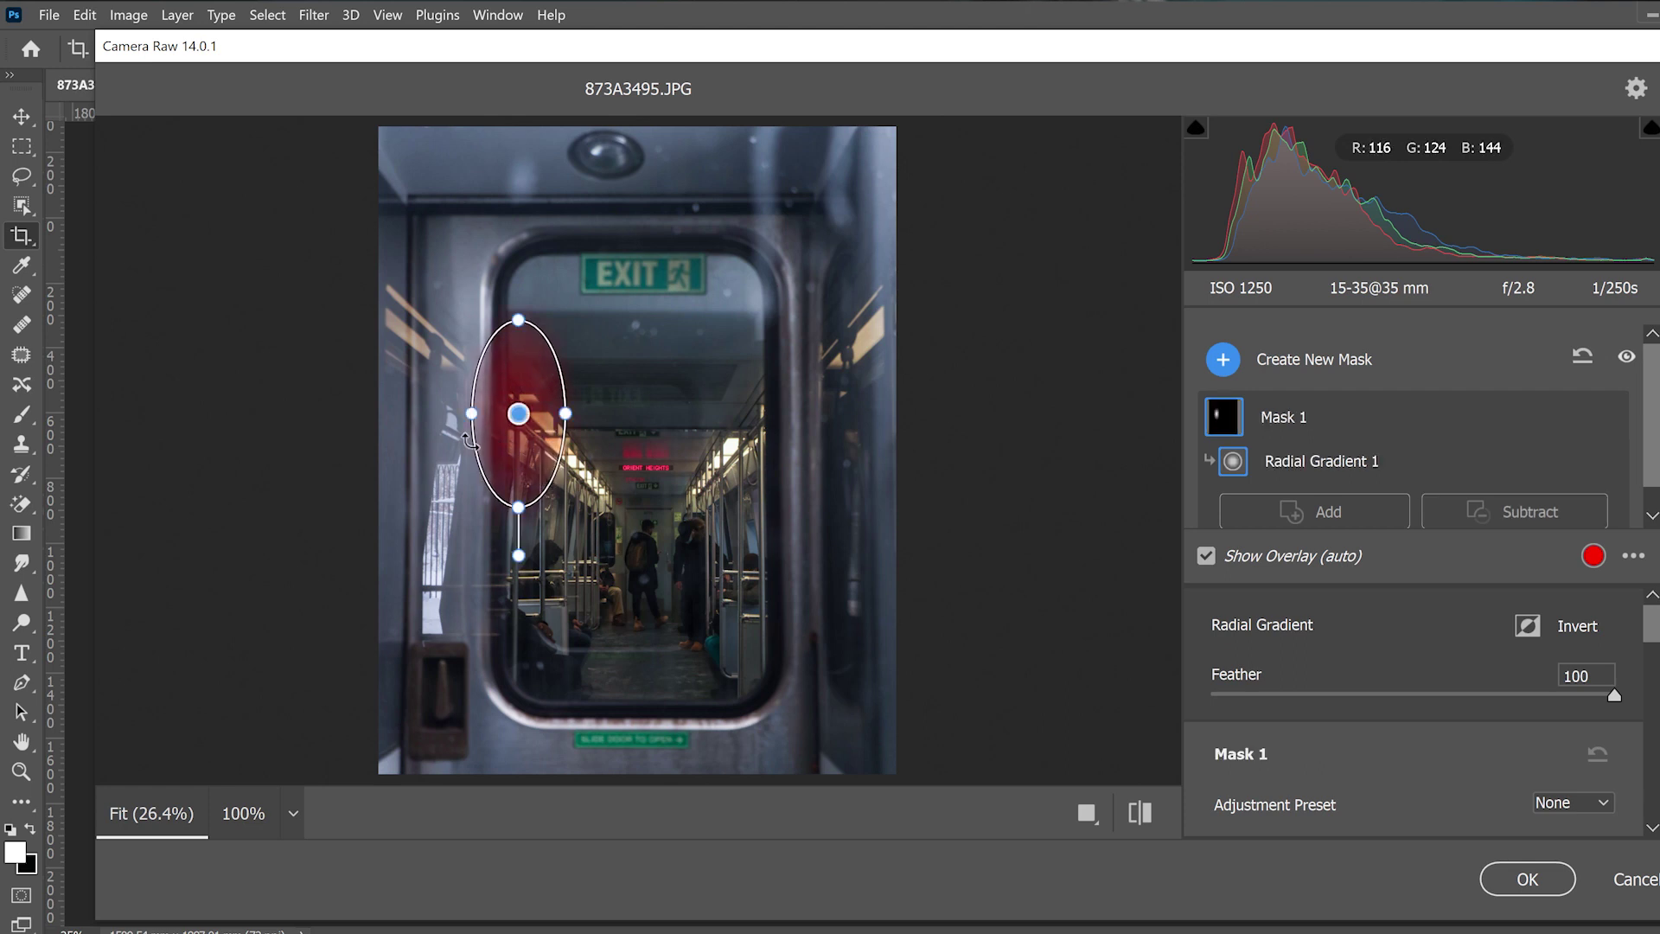
drag(459, 451, 580, 491)
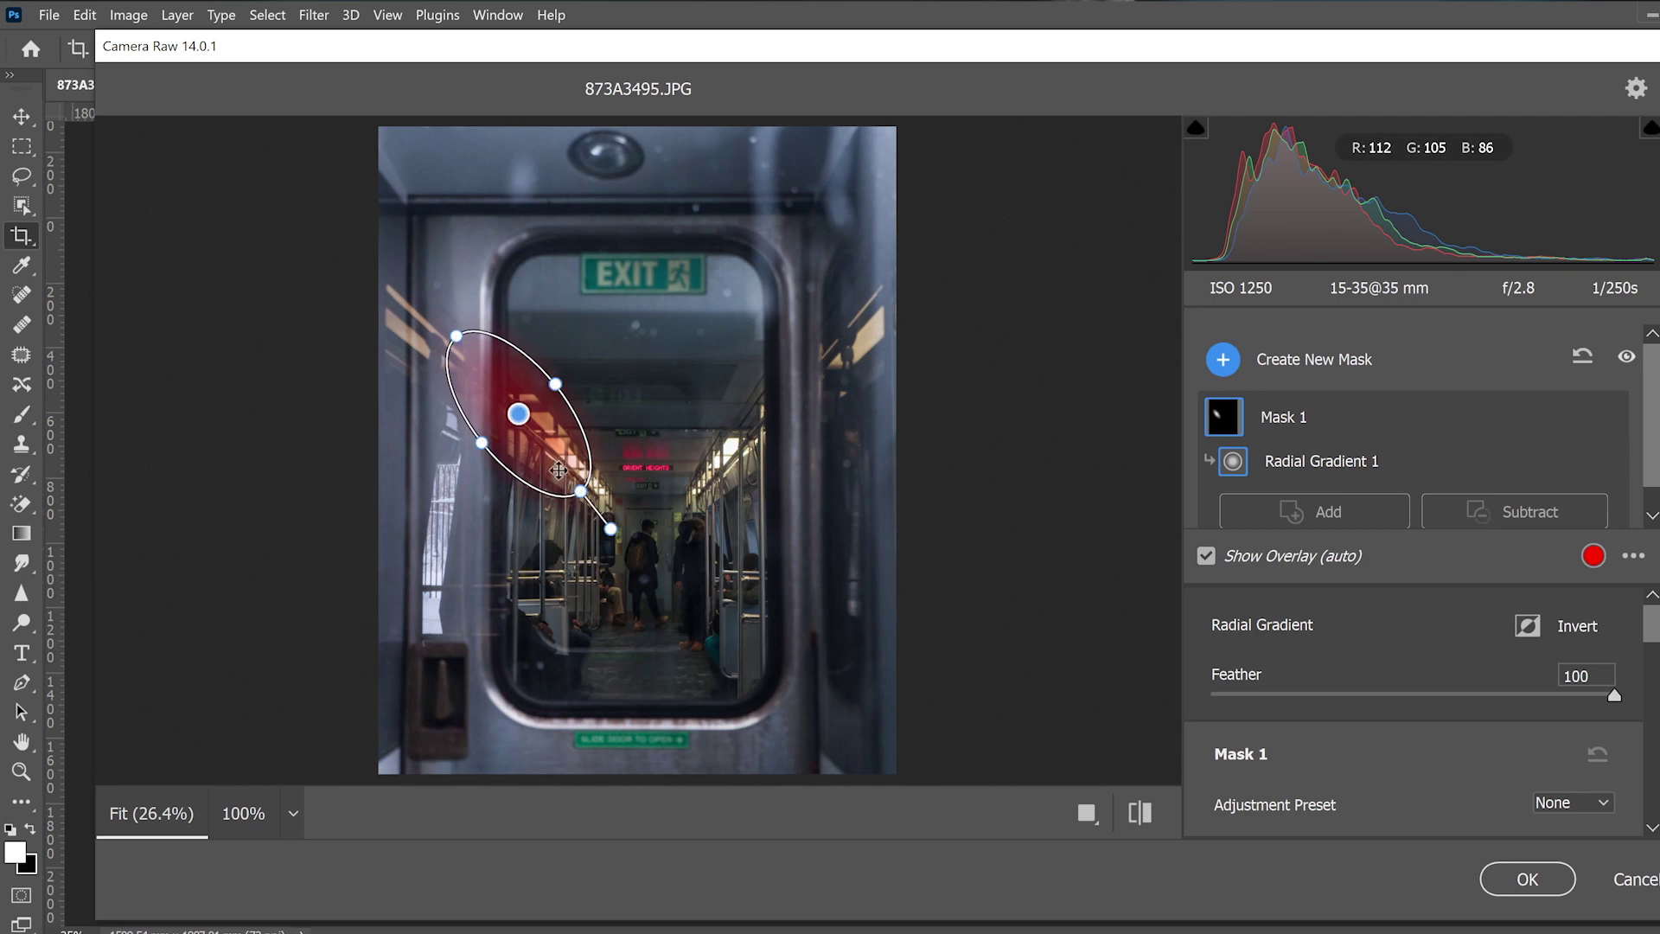
drag(535, 437, 590, 429)
Adjust the radial mask's light and saturation sliders in the mask panel.
scroll(1414, 658, down, 3)
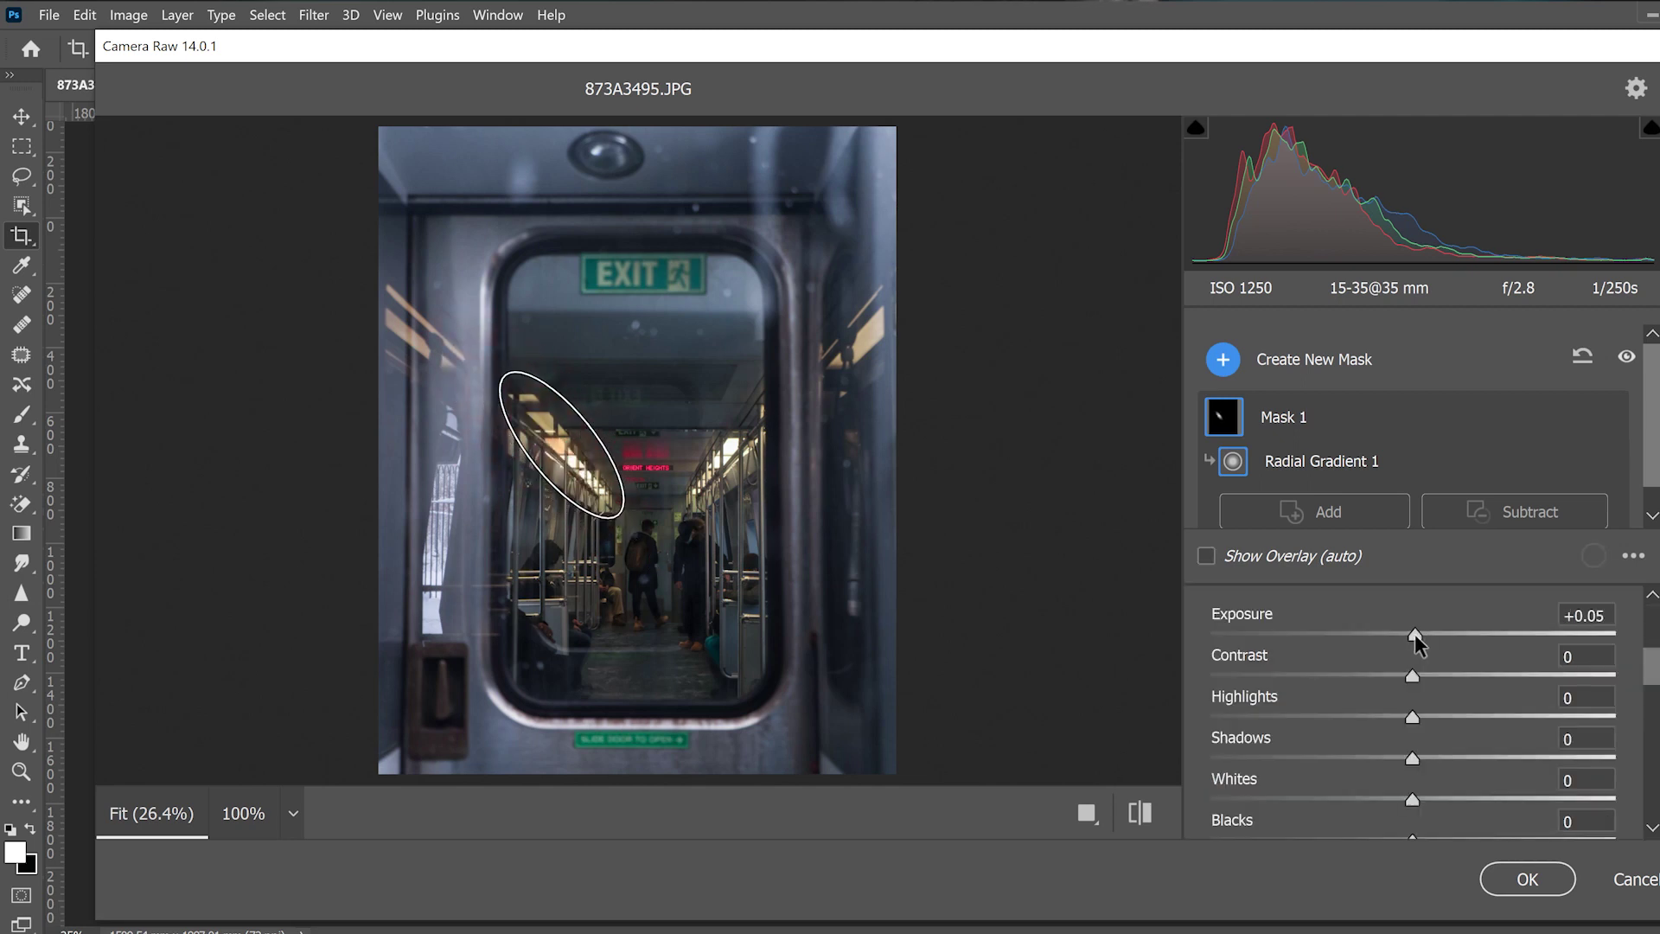
drag(1414, 635, 1470, 626)
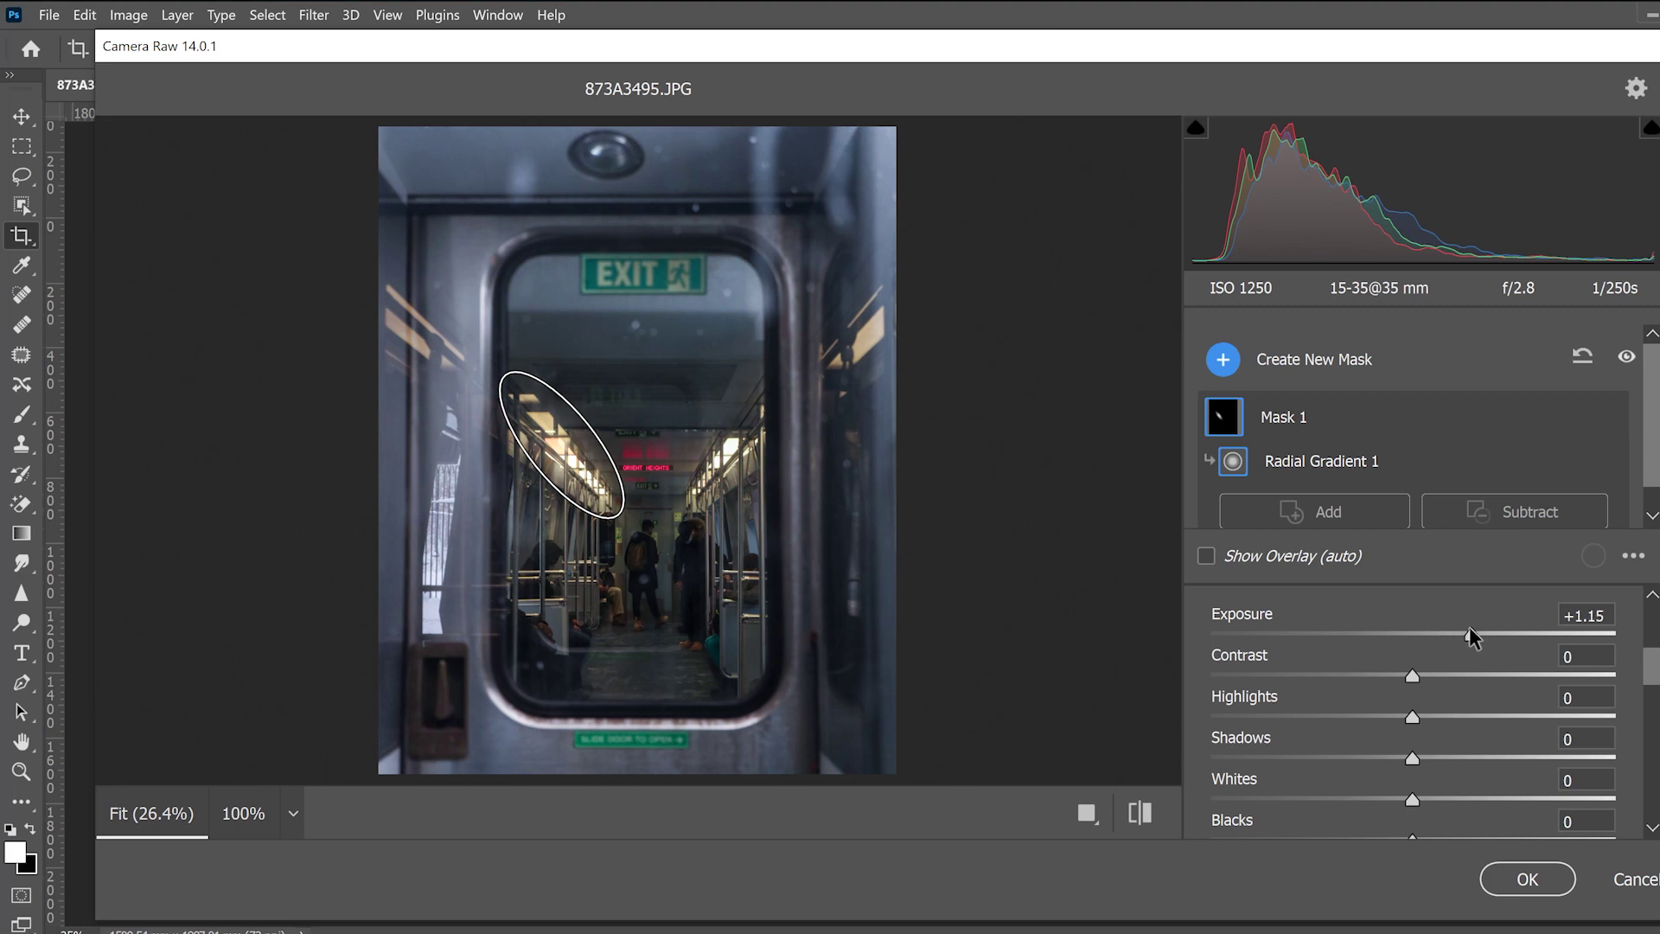
scroll(1418, 717, up, 1)
drag(1413, 753, 1347, 764)
scroll(1366, 752, down, 1)
drag(1412, 720, 1490, 725)
scroll(1492, 745, up, 1)
scroll(1508, 742, down, 5)
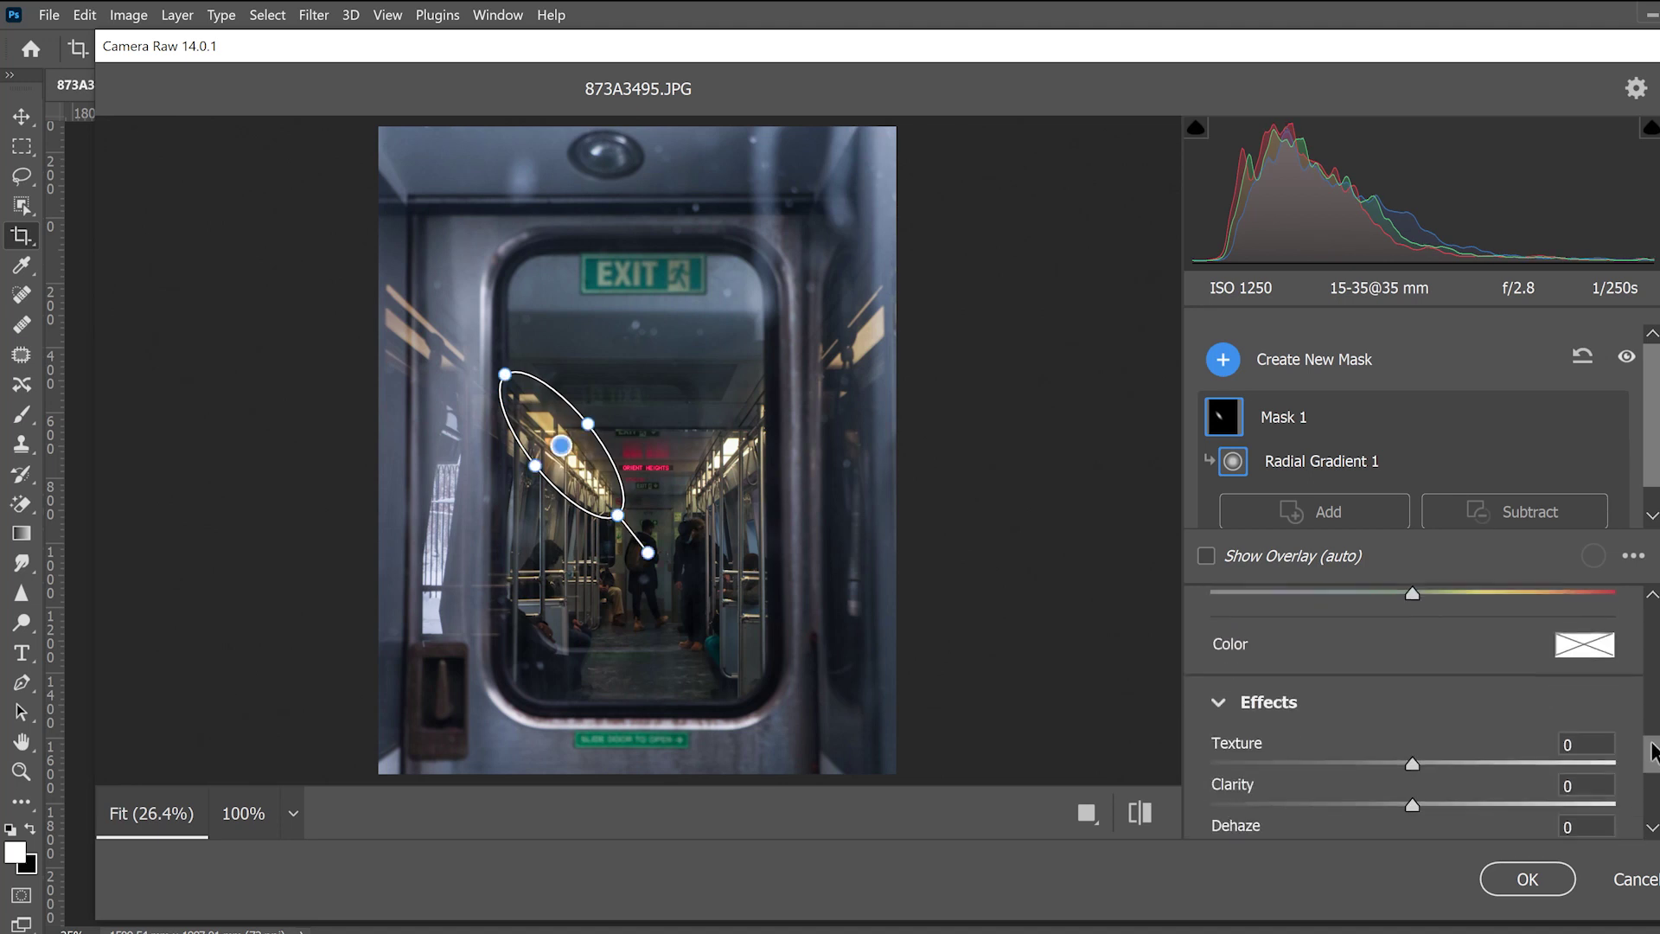
scroll(1655, 733, up, 1)
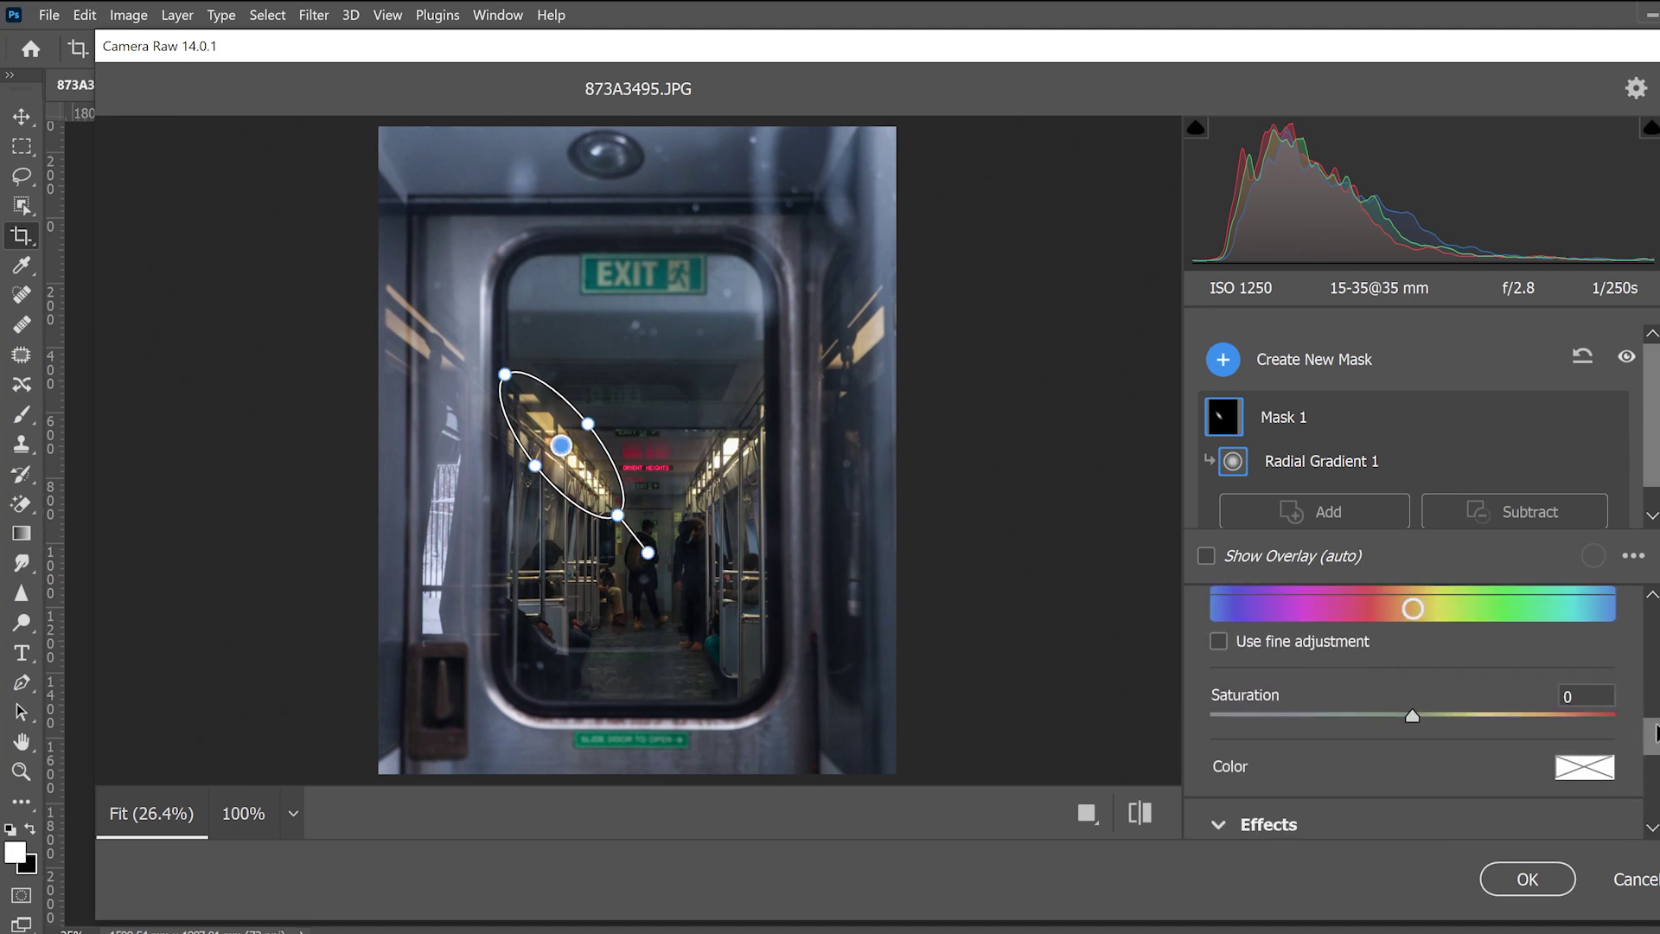
Tint the radial mask warm yellow, Hue 44 Saturation 90.
click(1596, 772)
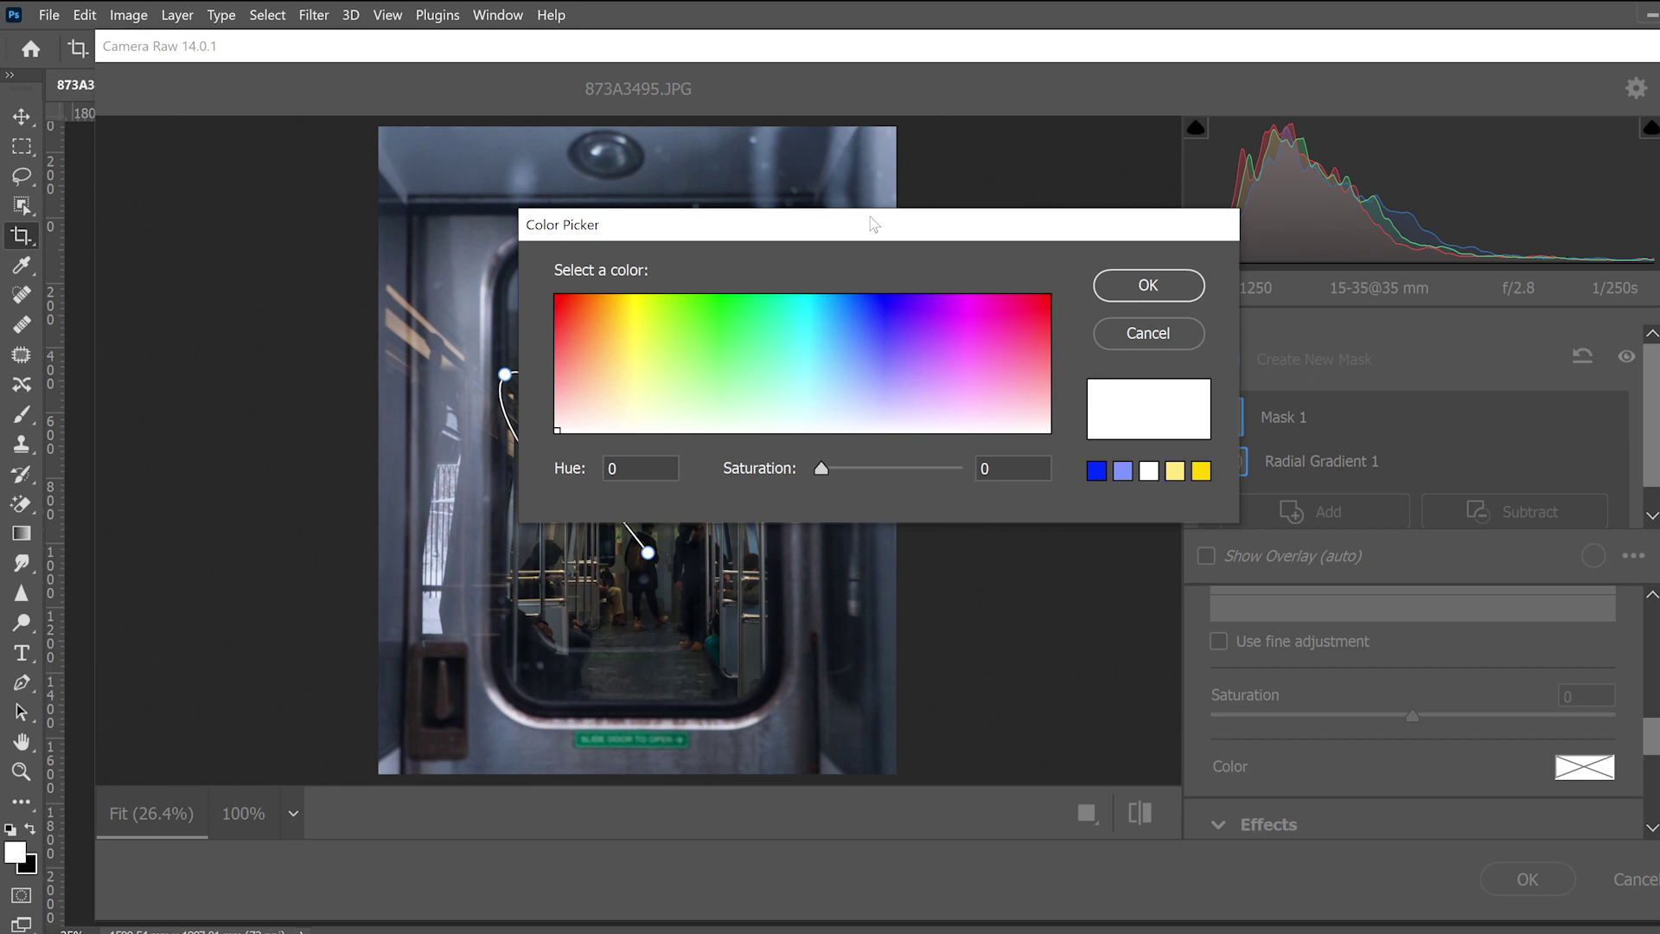
drag(874, 224, 1074, 184)
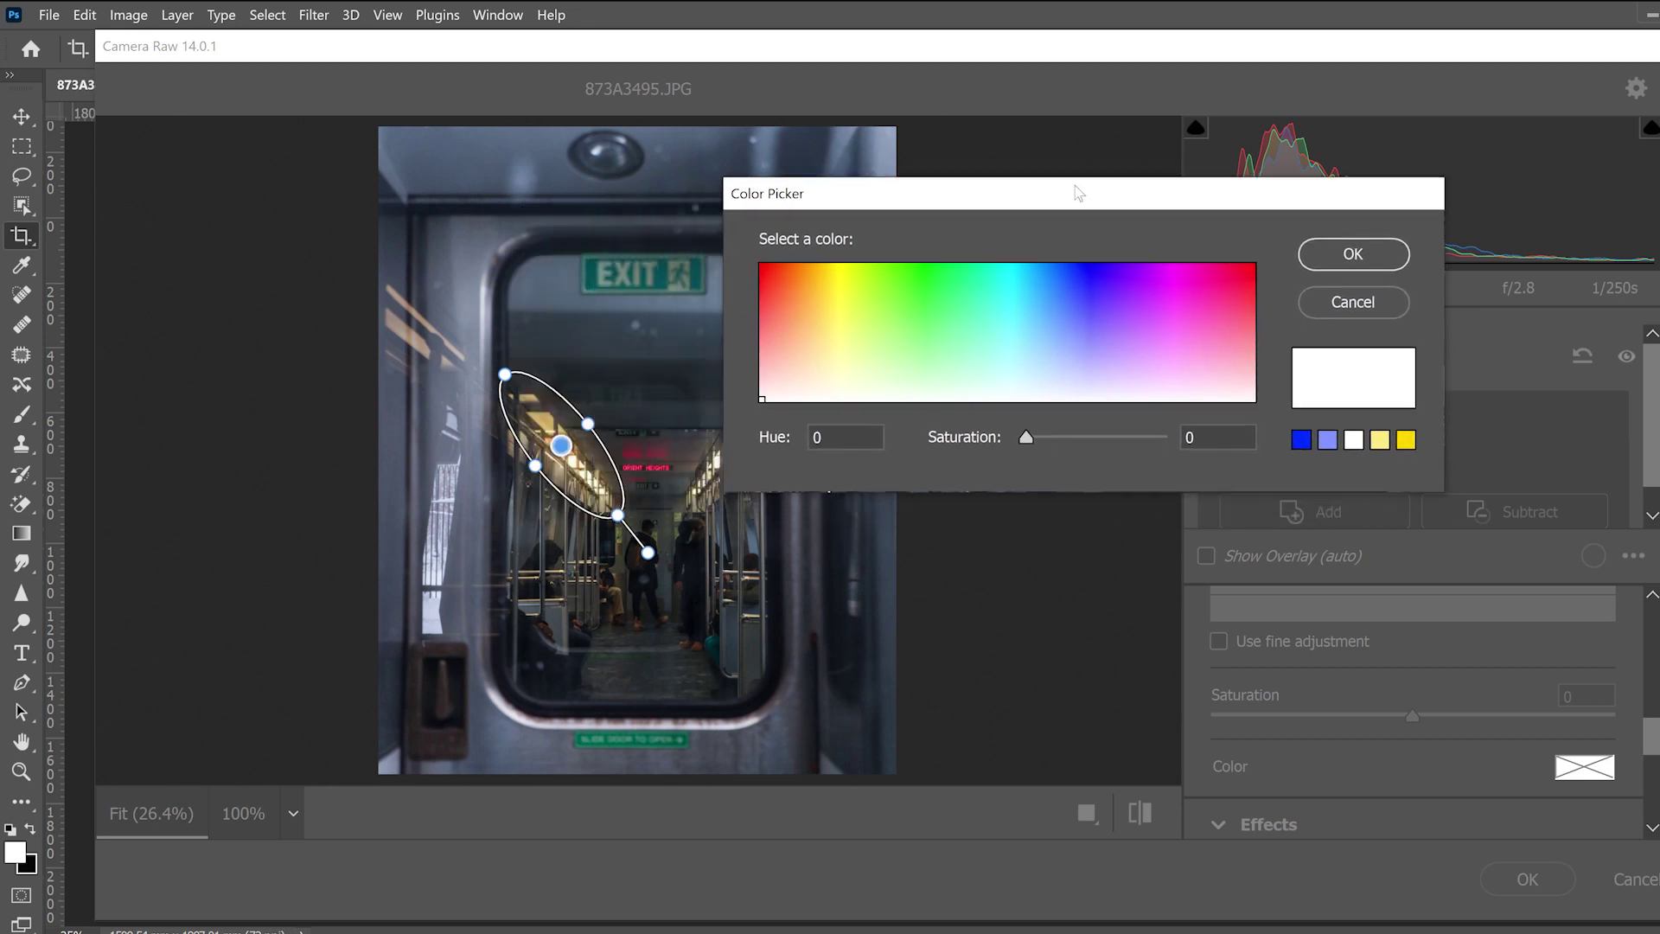
click(817, 269)
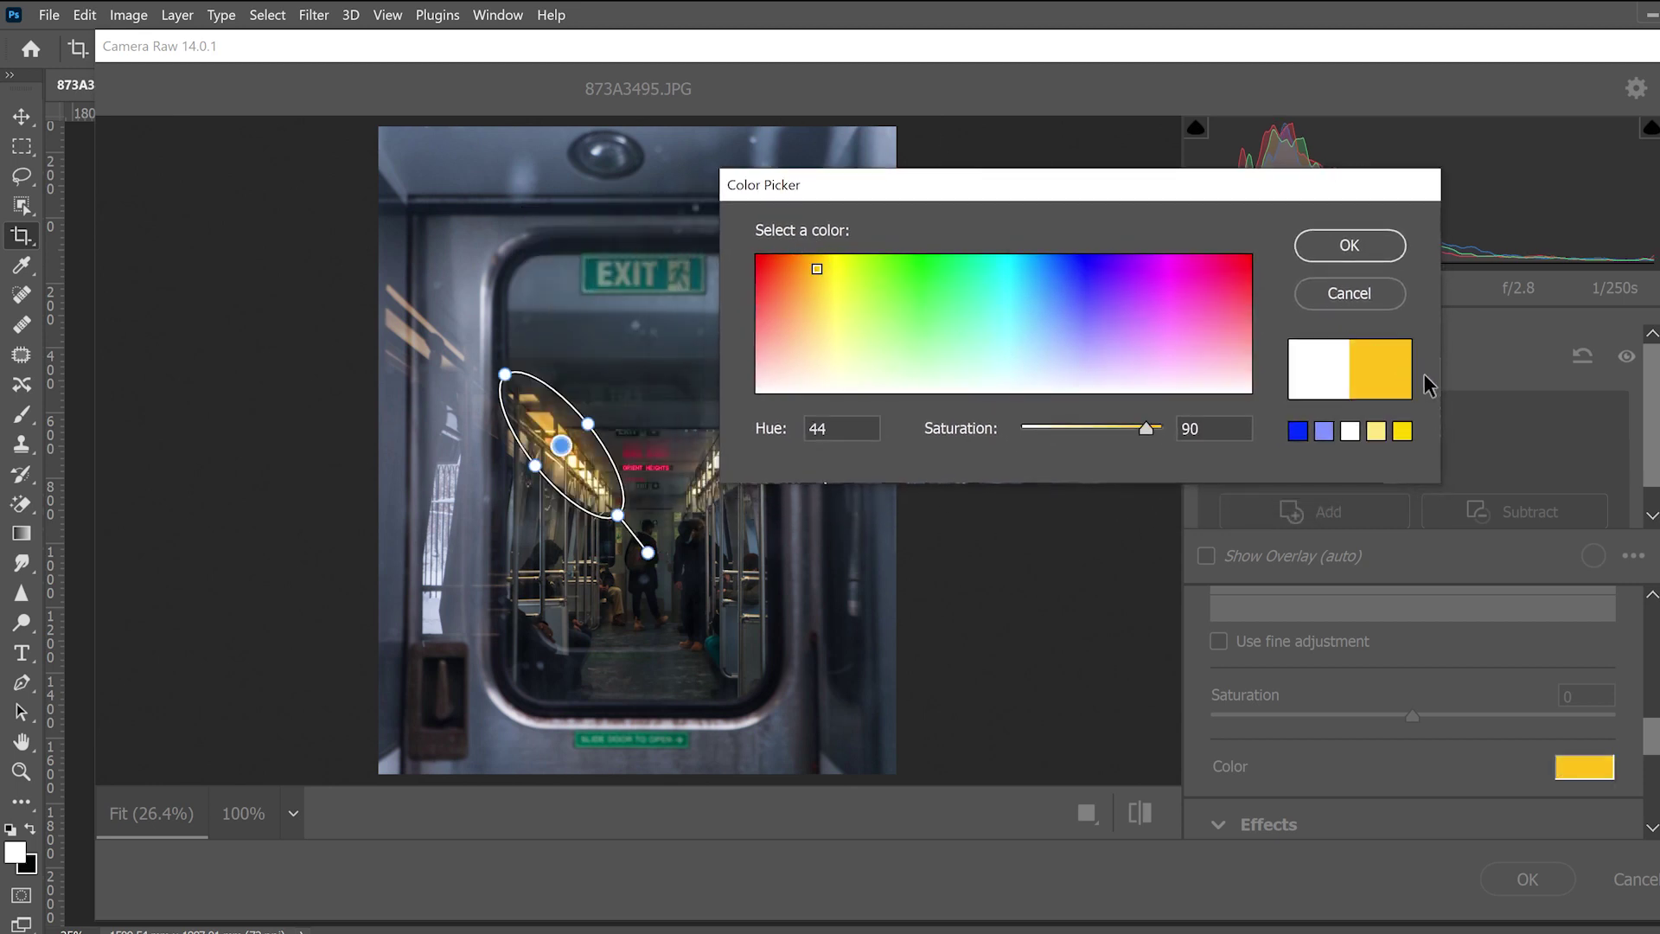
click(1366, 243)
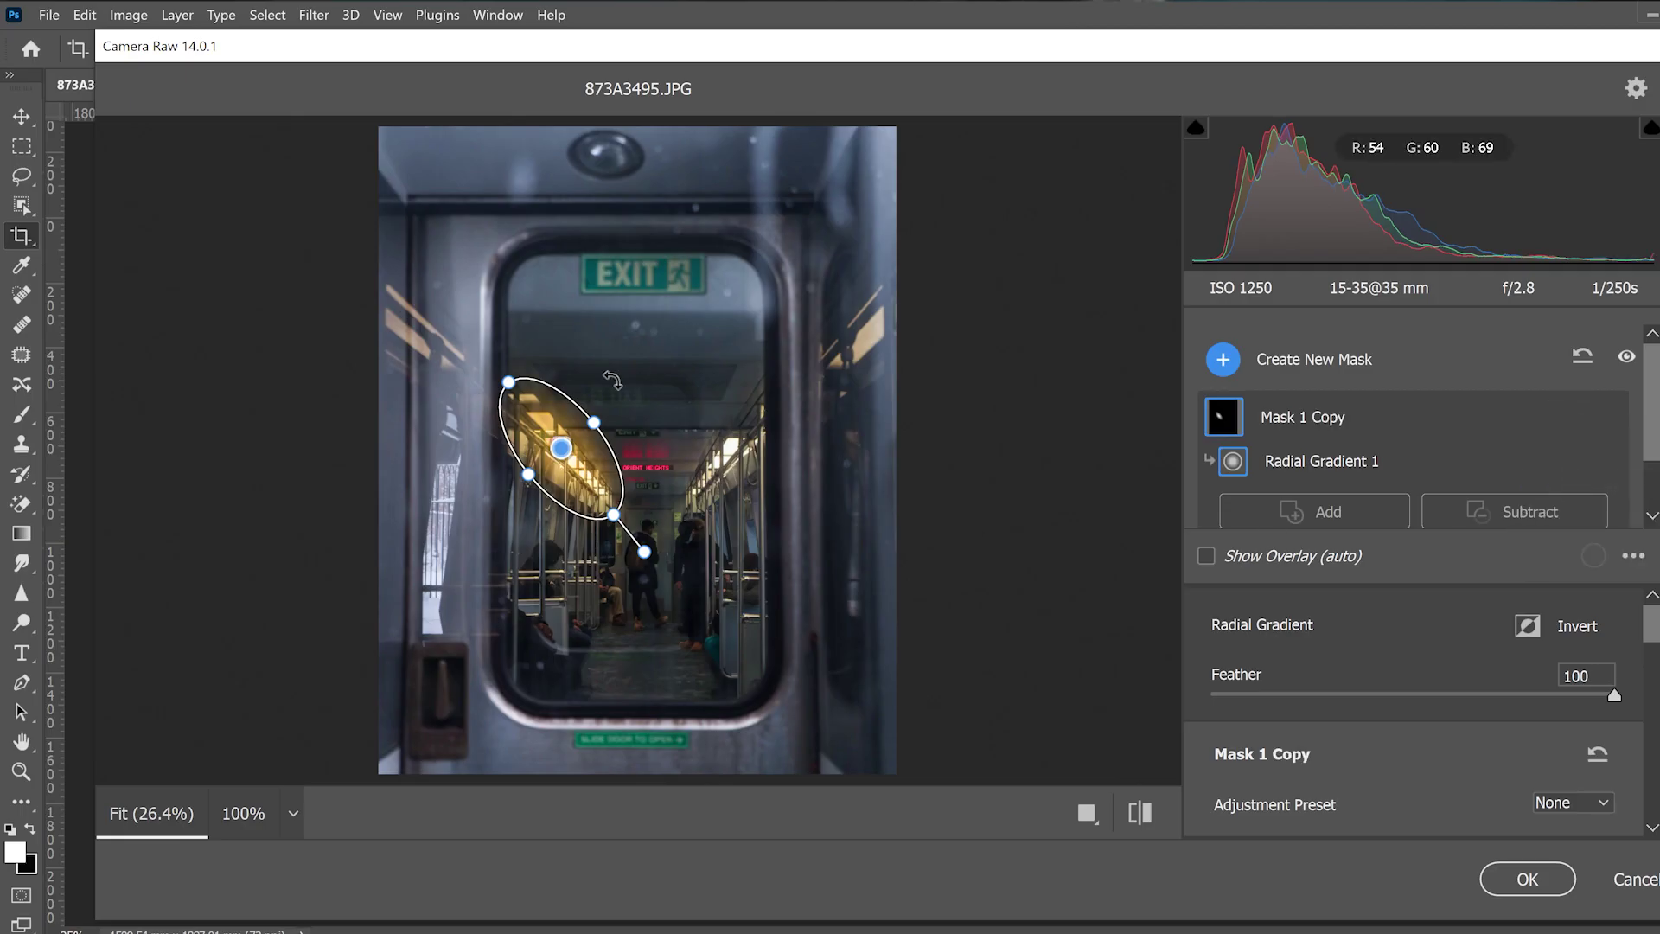
Move the glow copy to the right ceiling lights, duplicate it onto the right window light, Highlights +14, Shadows +71.
drag(554, 455, 700, 433)
click(1570, 416)
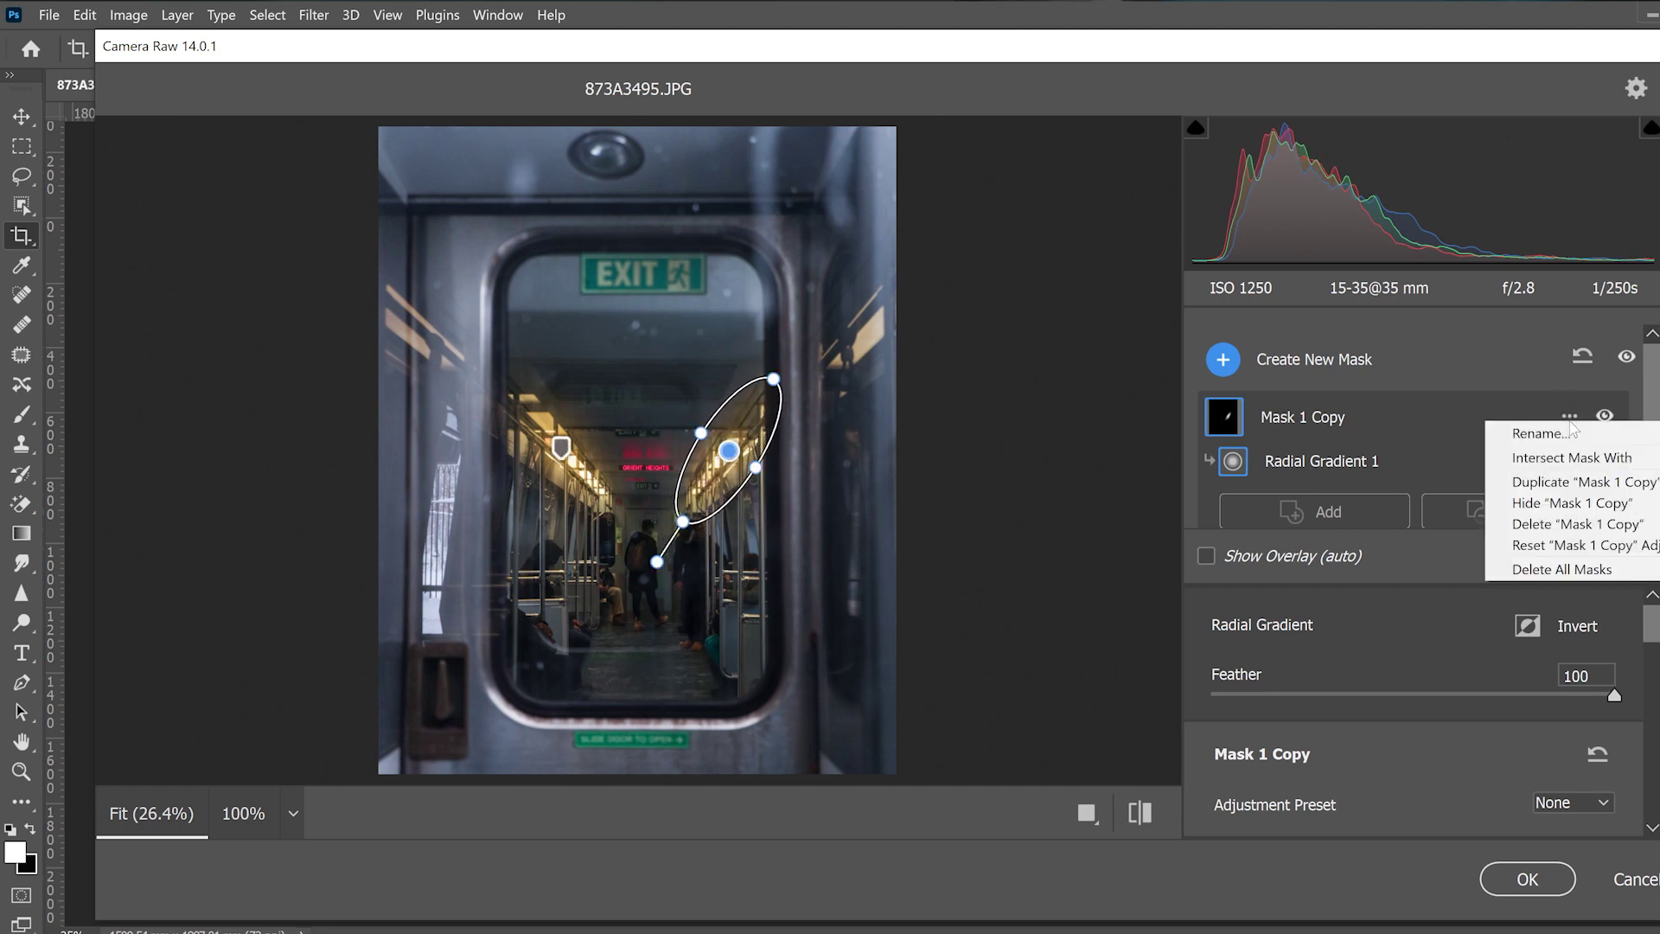
click(1567, 481)
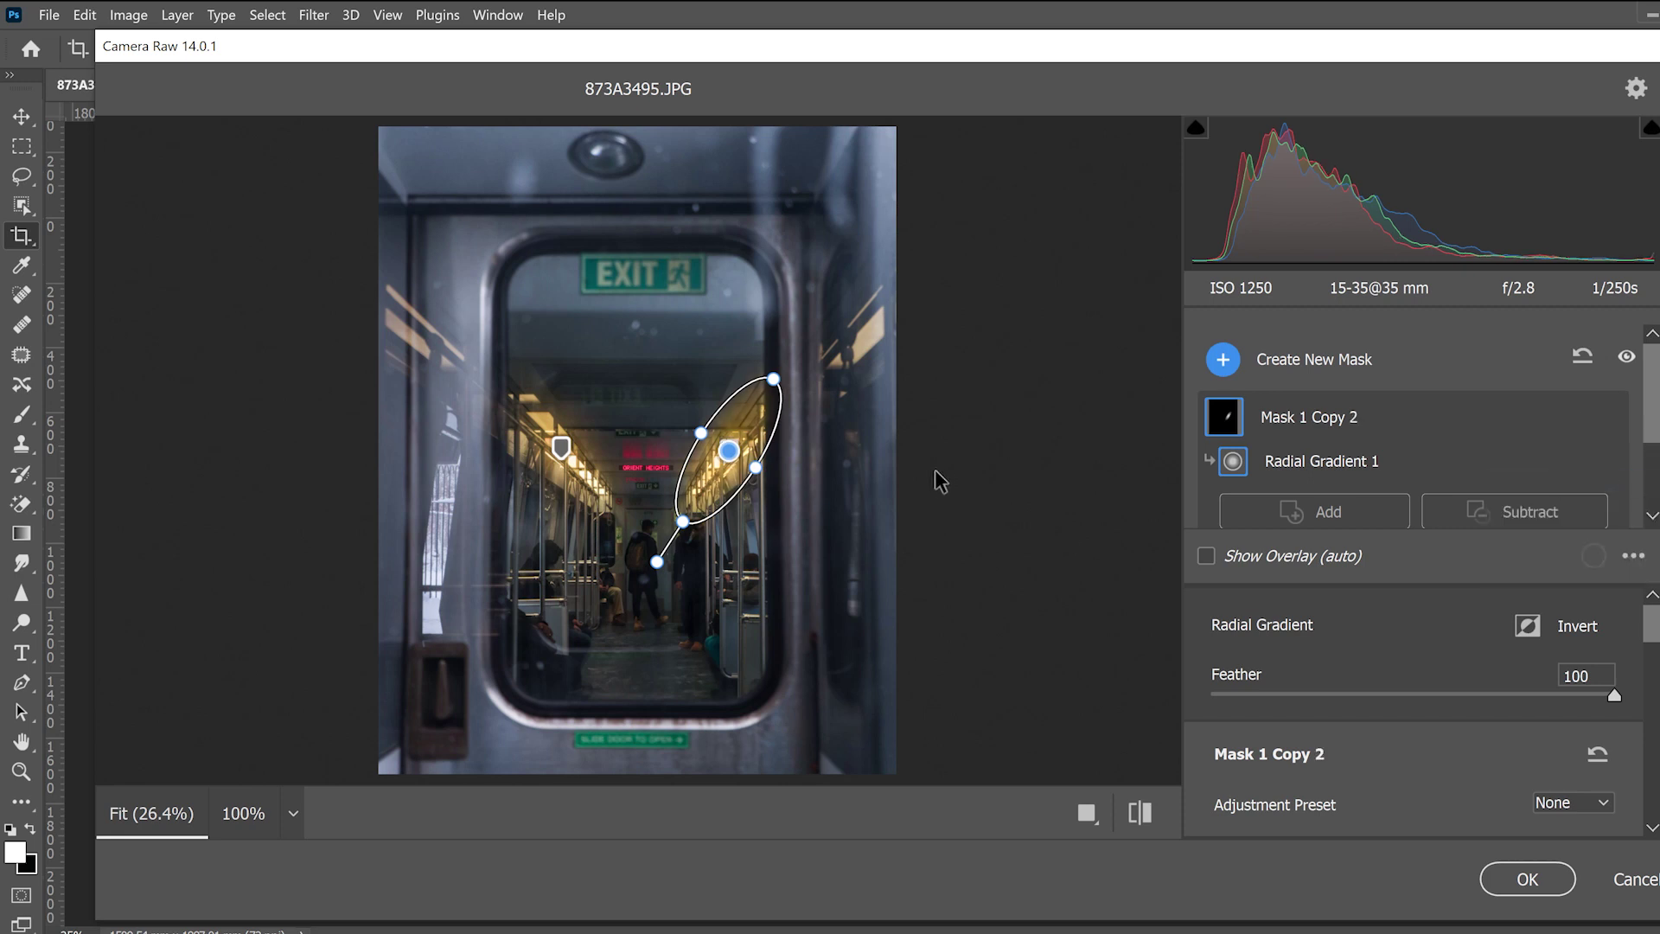
drag(729, 452, 856, 340)
scroll(1395, 756, down, 3)
drag(1397, 762, 1440, 763)
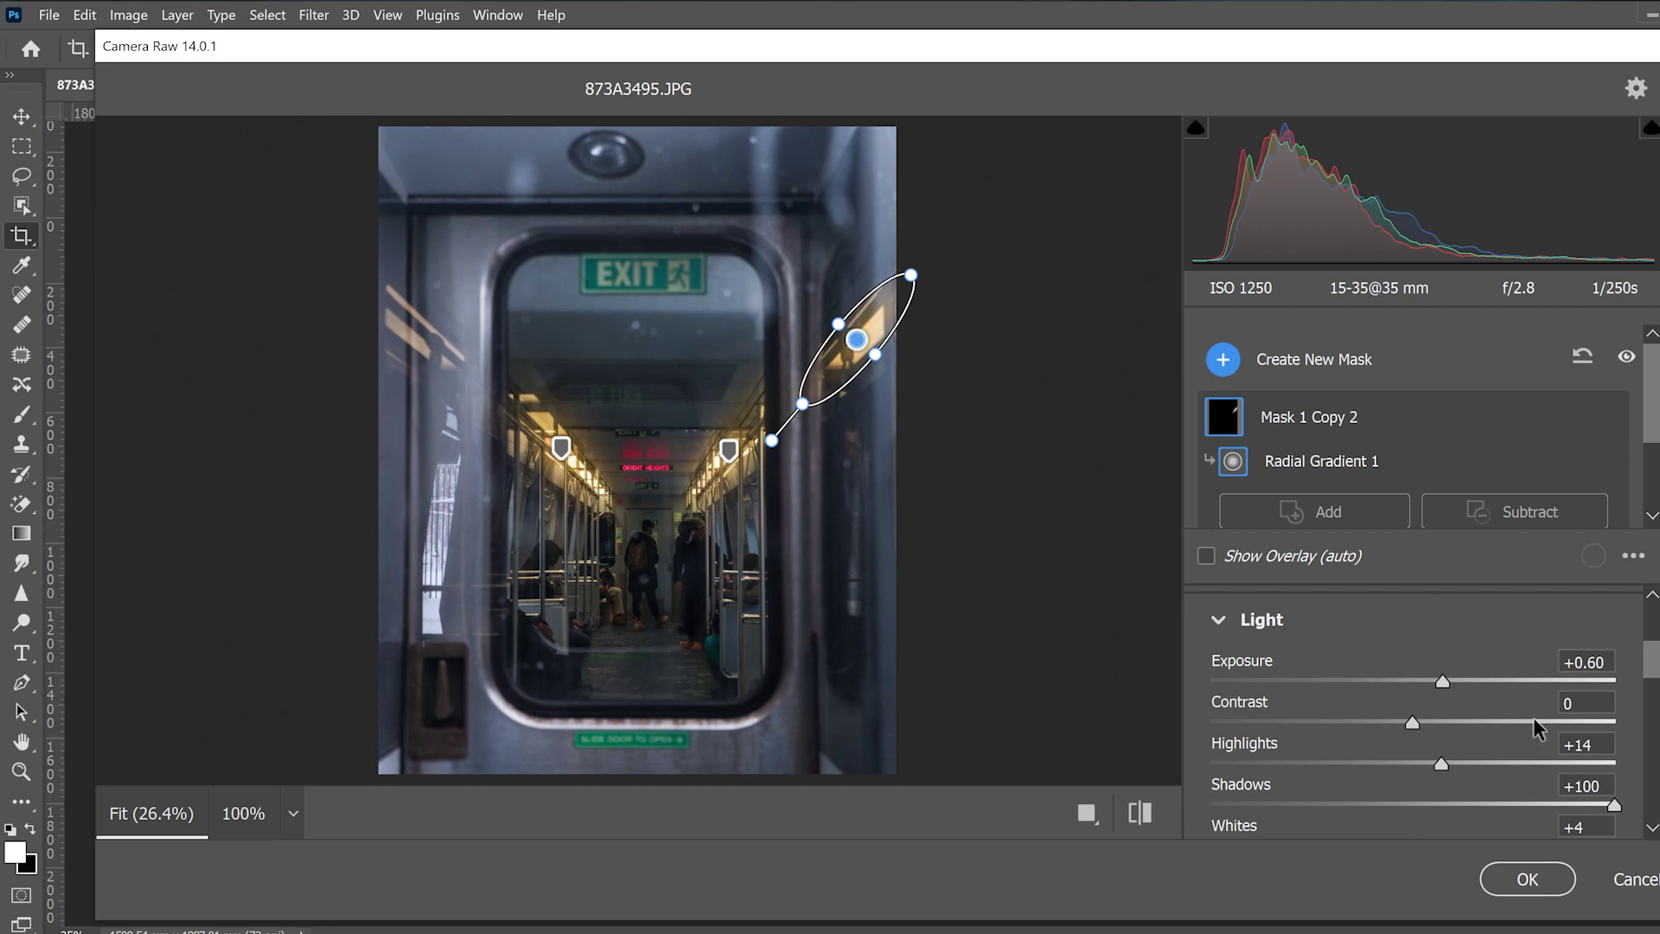
drag(1607, 803, 1552, 804)
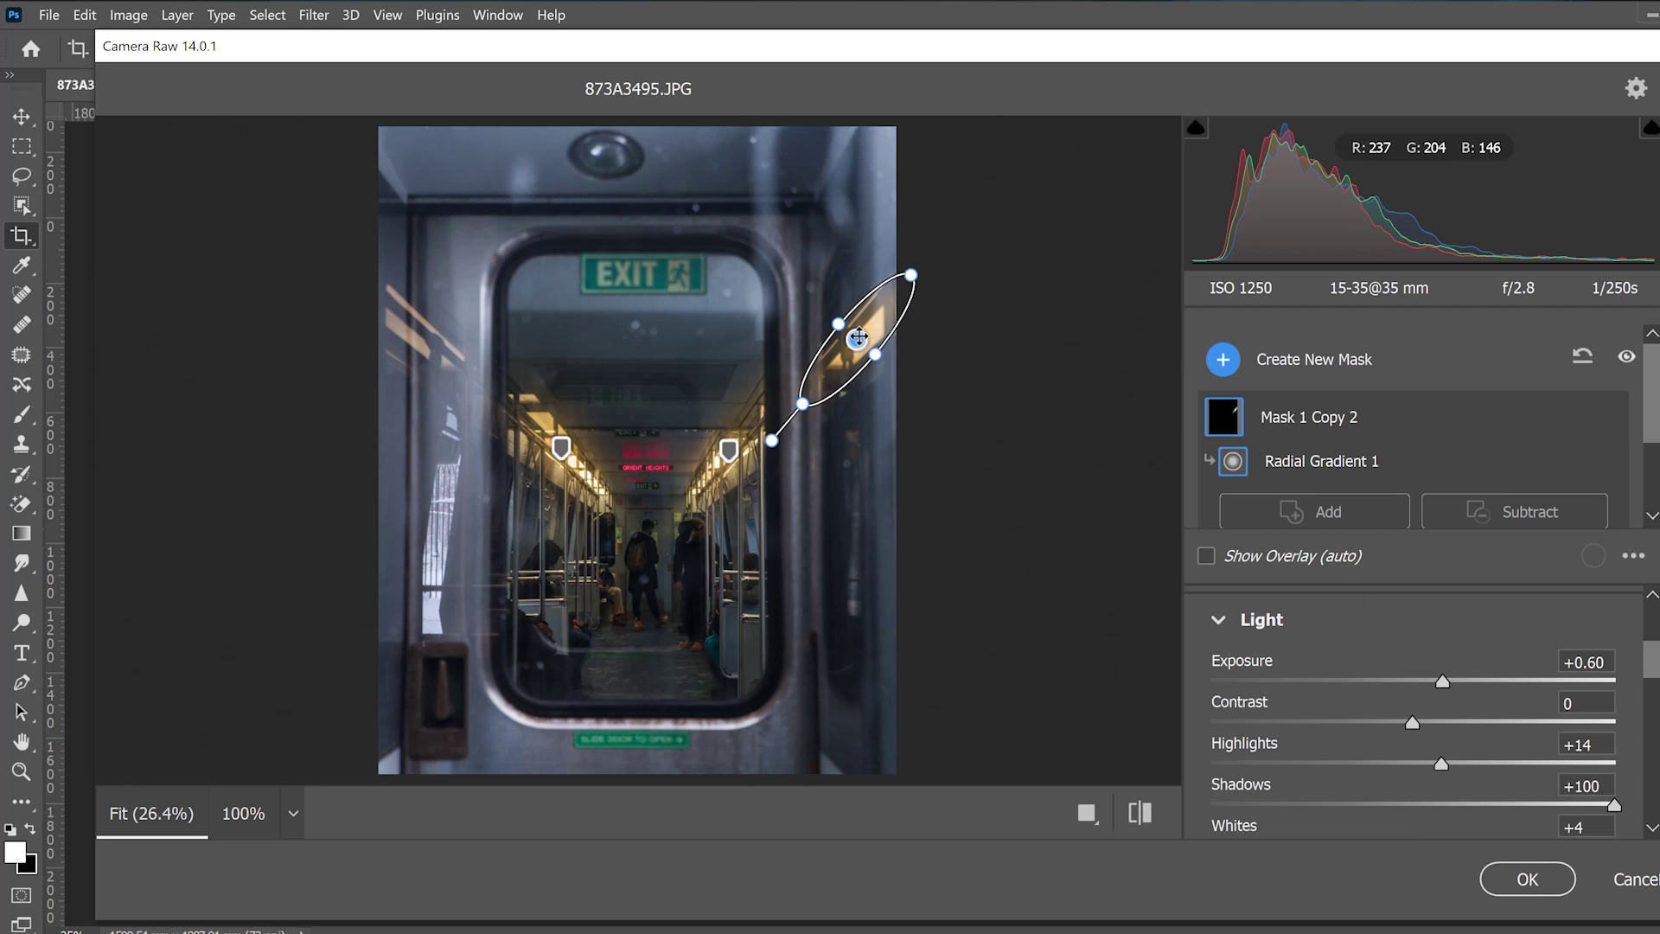
Duplicate Mask 1 Copy 2 onto the left window light and leave masking.
click(1591, 418)
click(1548, 471)
drag(805, 337, 418, 234)
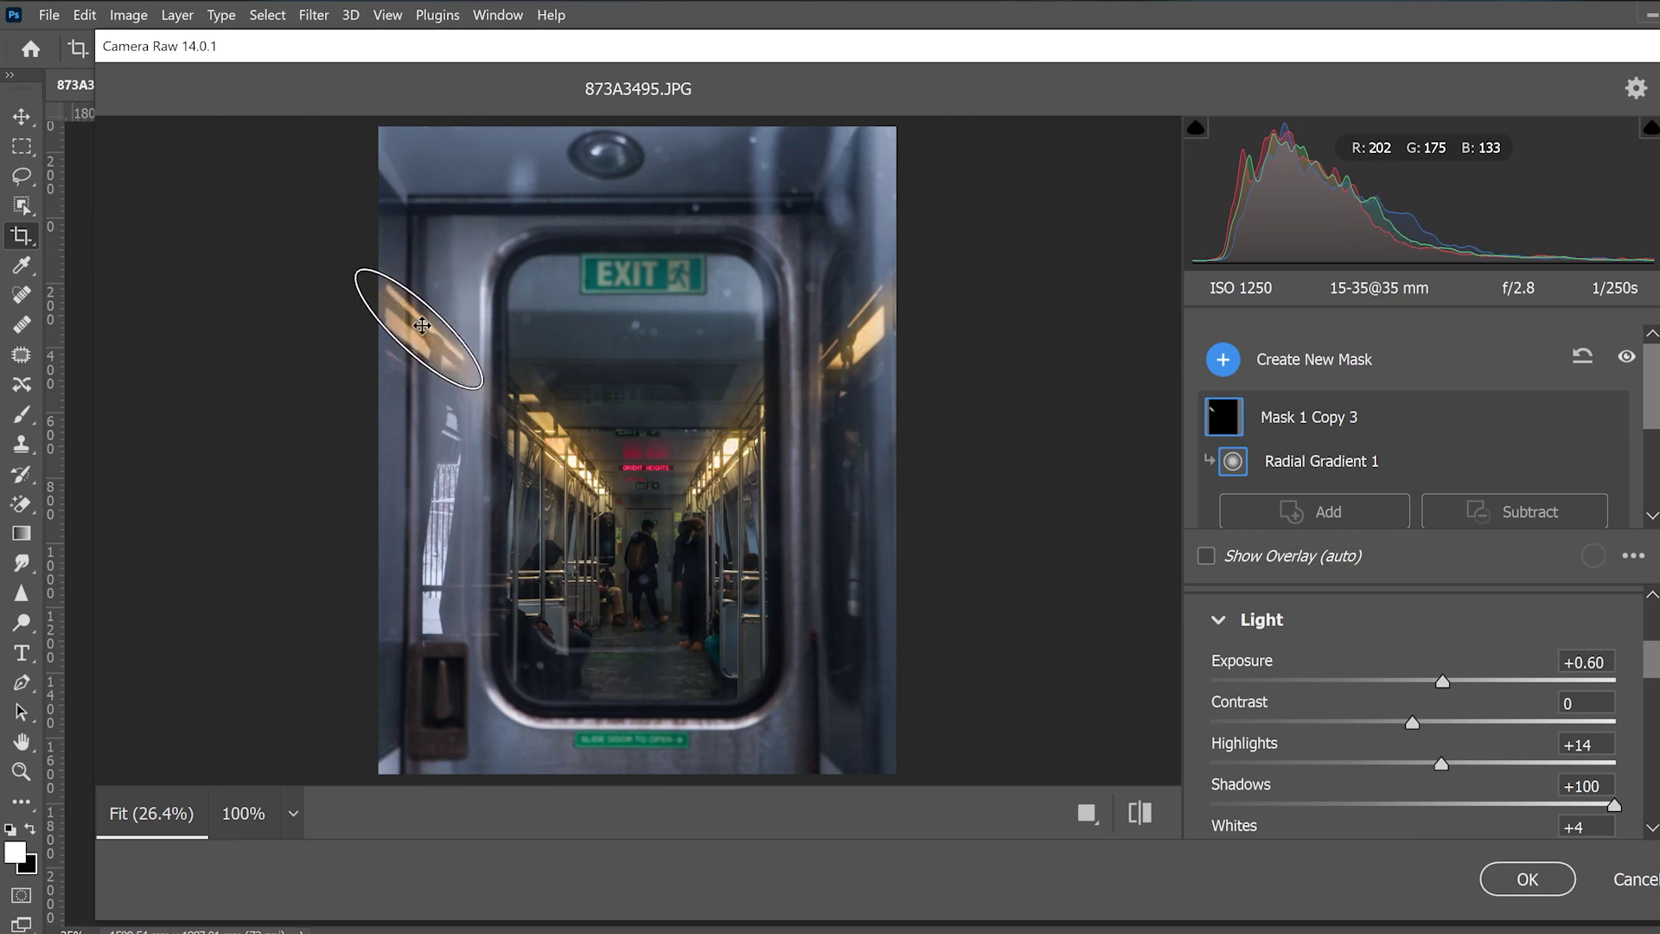
scroll(1413, 692, down, 5)
click(1141, 813)
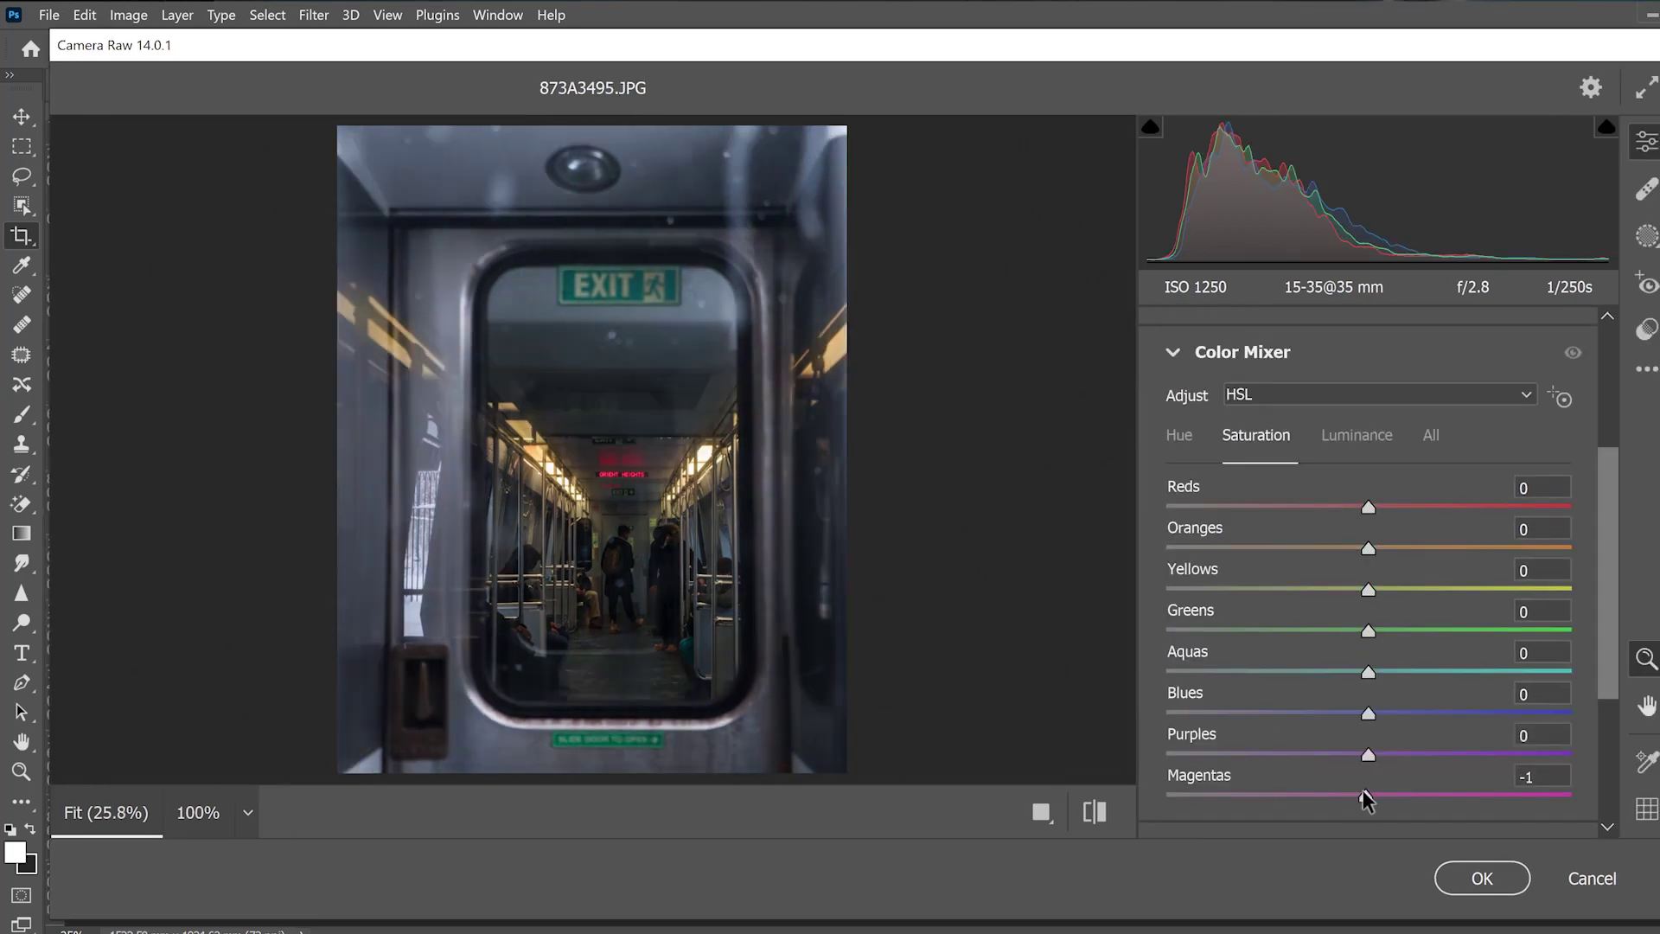
Set Magentas, Purples, Aquas and Greens saturation to -100 and Yellows to -46.
drag(1180, 822, 1042, 809)
drag(1367, 757, 1104, 766)
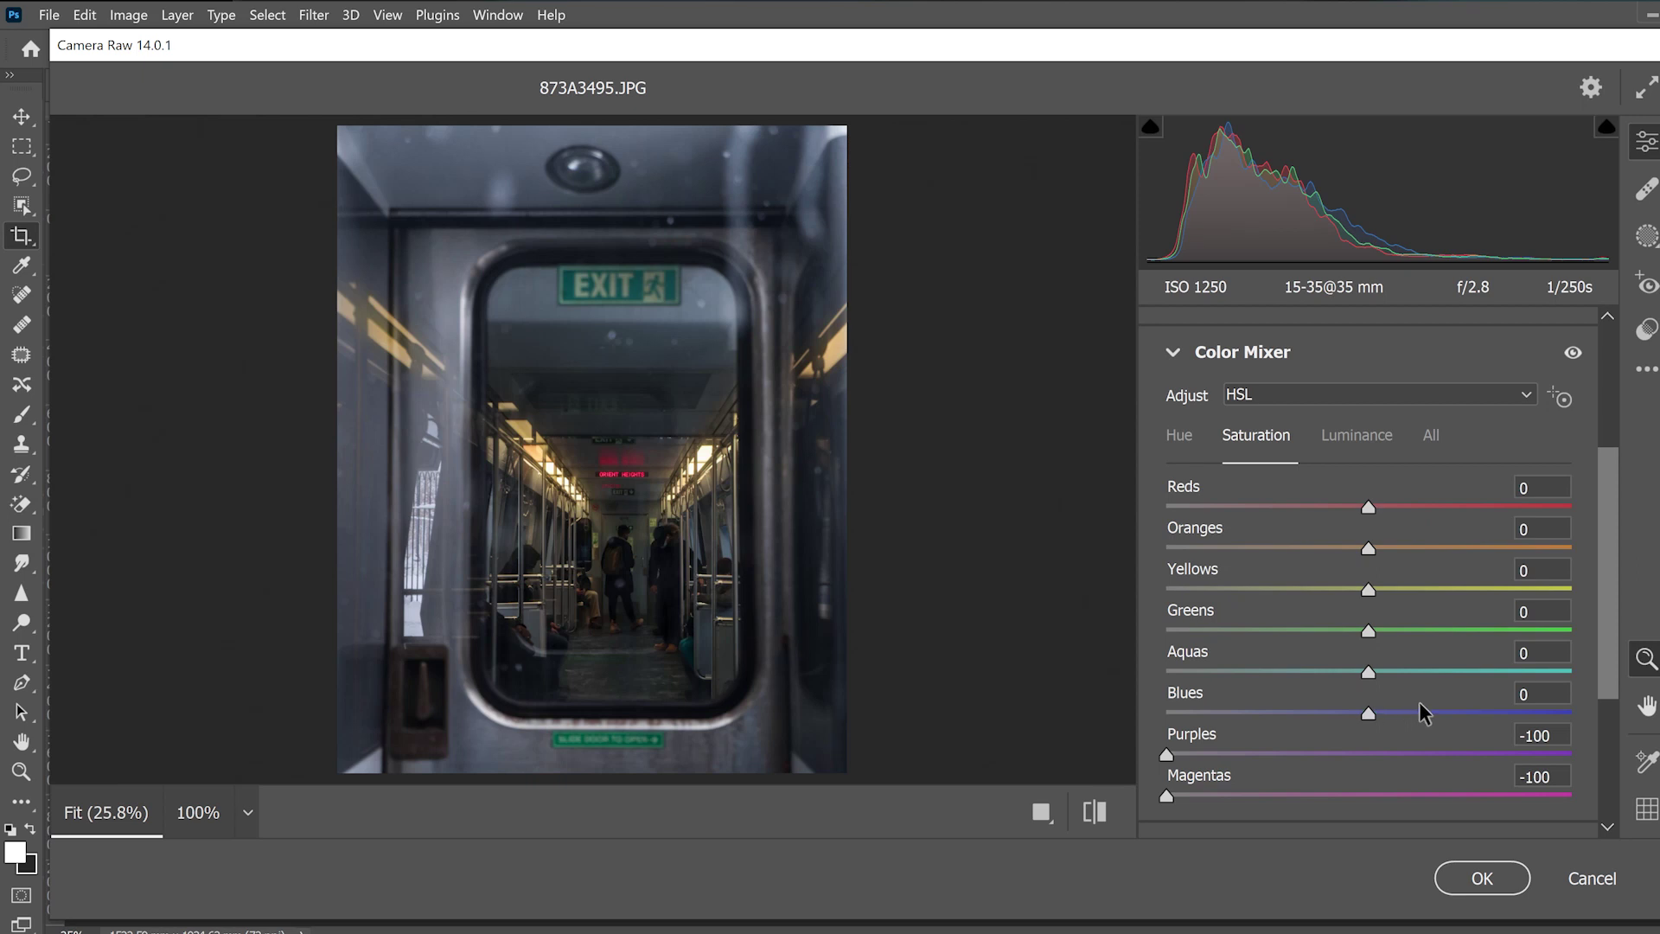
drag(1370, 673, 1133, 670)
drag(1368, 630, 1051, 620)
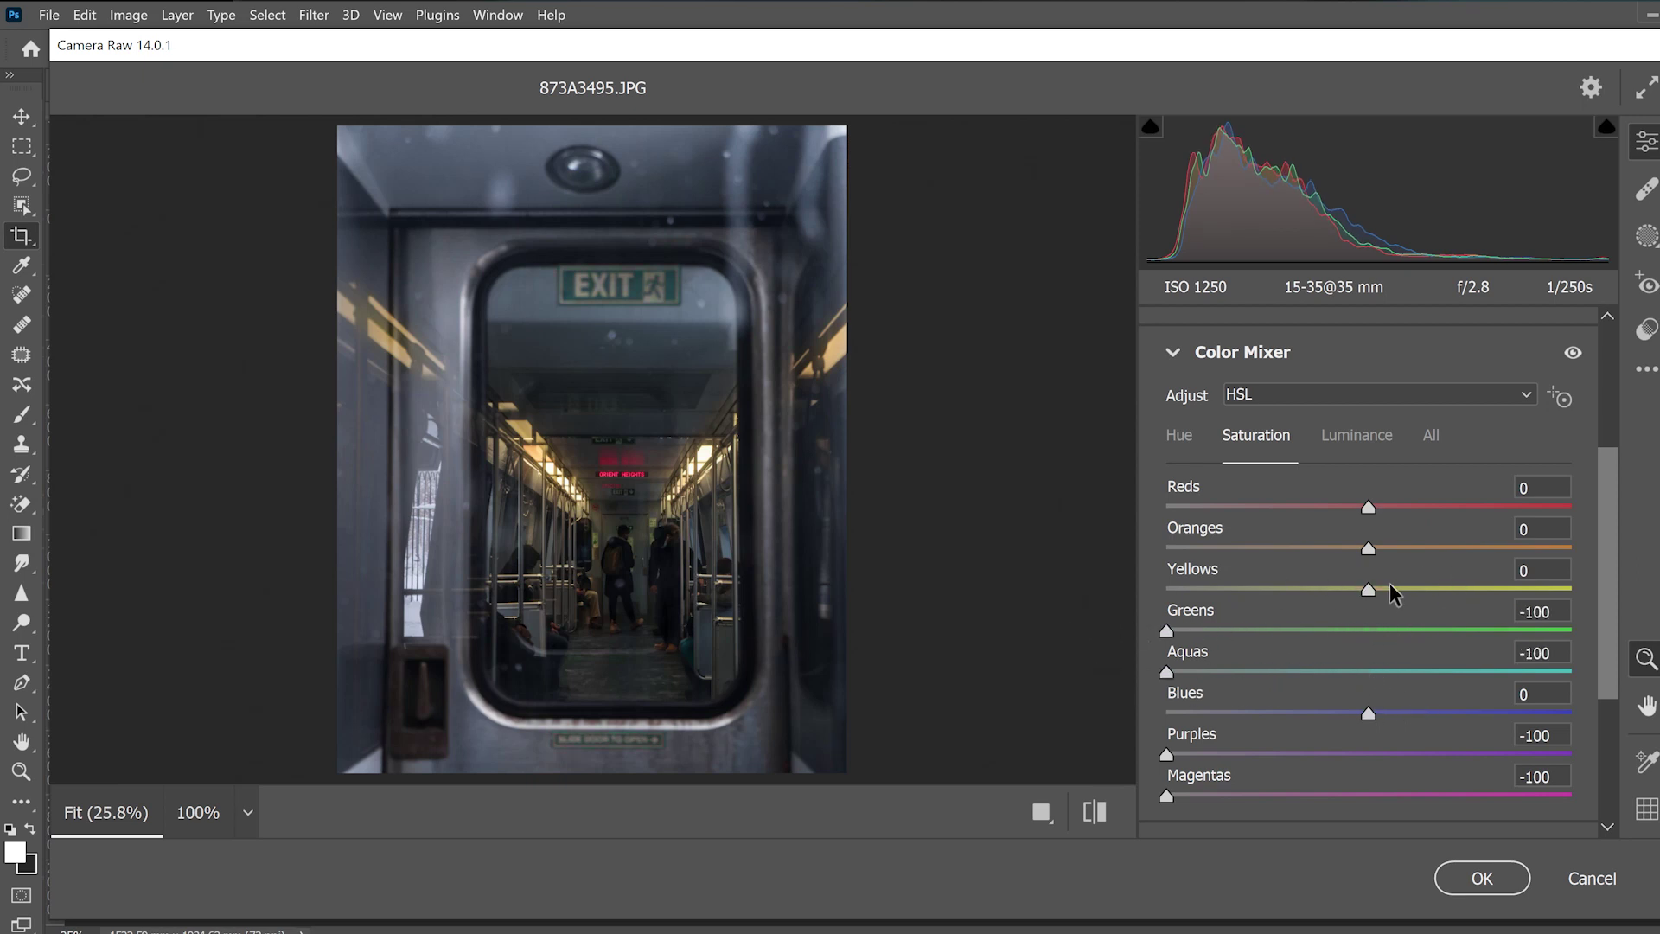
drag(1366, 592, 1286, 593)
Shift Reds hue to +5 and Blues hue to -32, then darken Reds luminance to -71.
click(1177, 437)
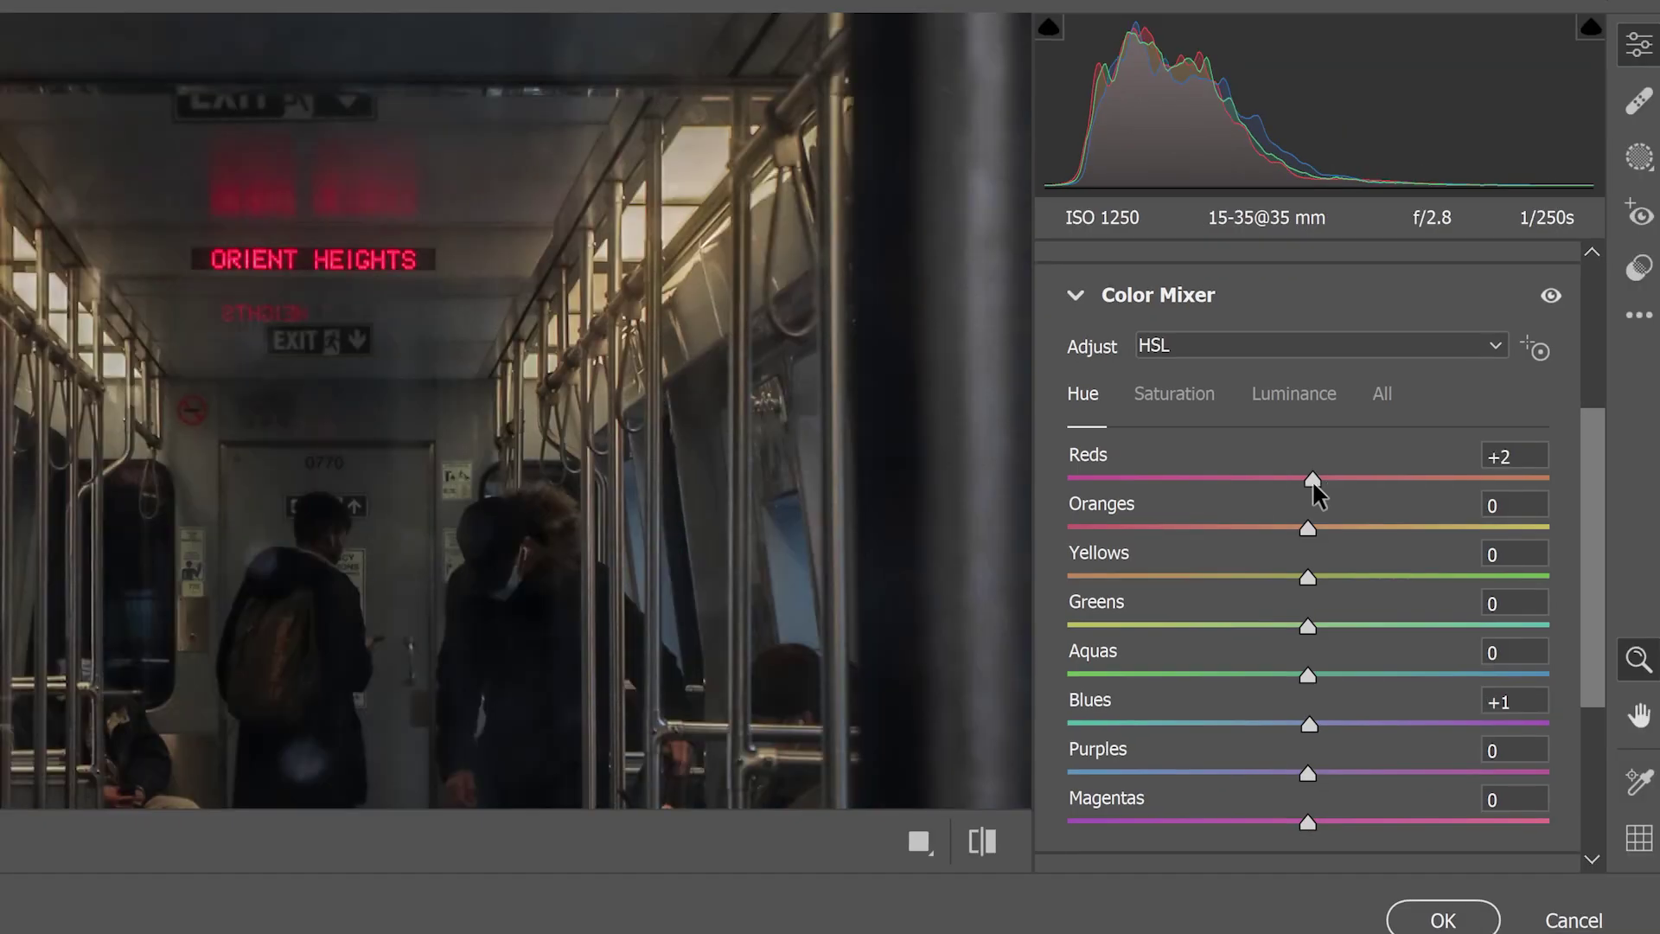
drag(1311, 480, 1376, 479)
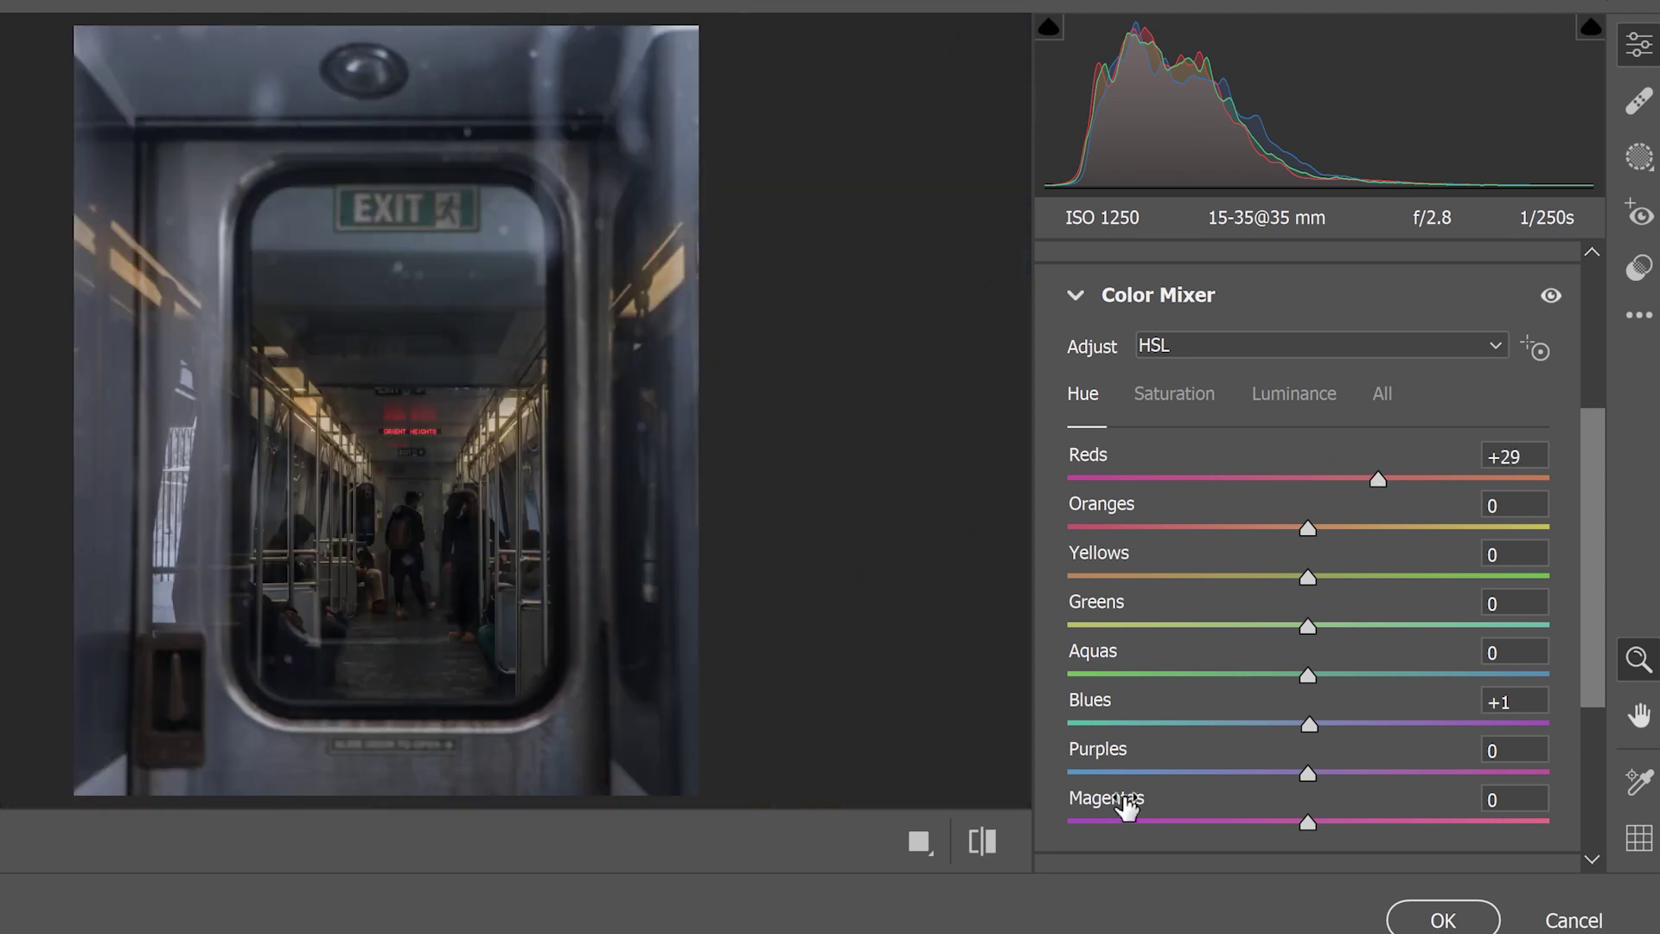
drag(1311, 721, 1267, 740)
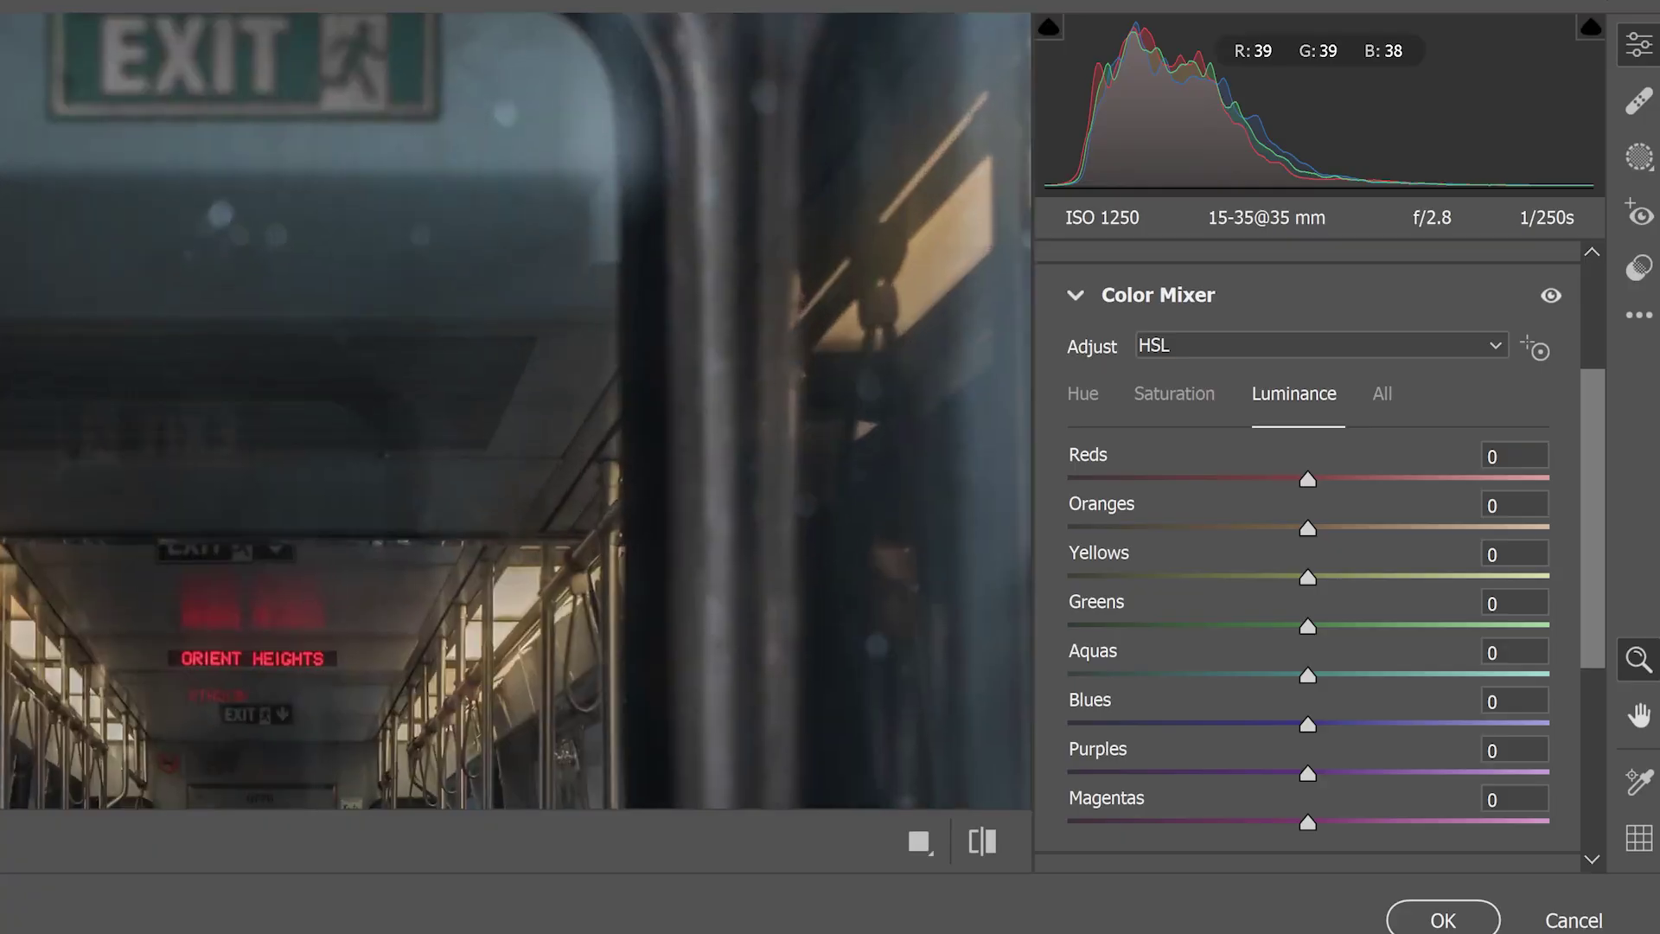
click(47, 735)
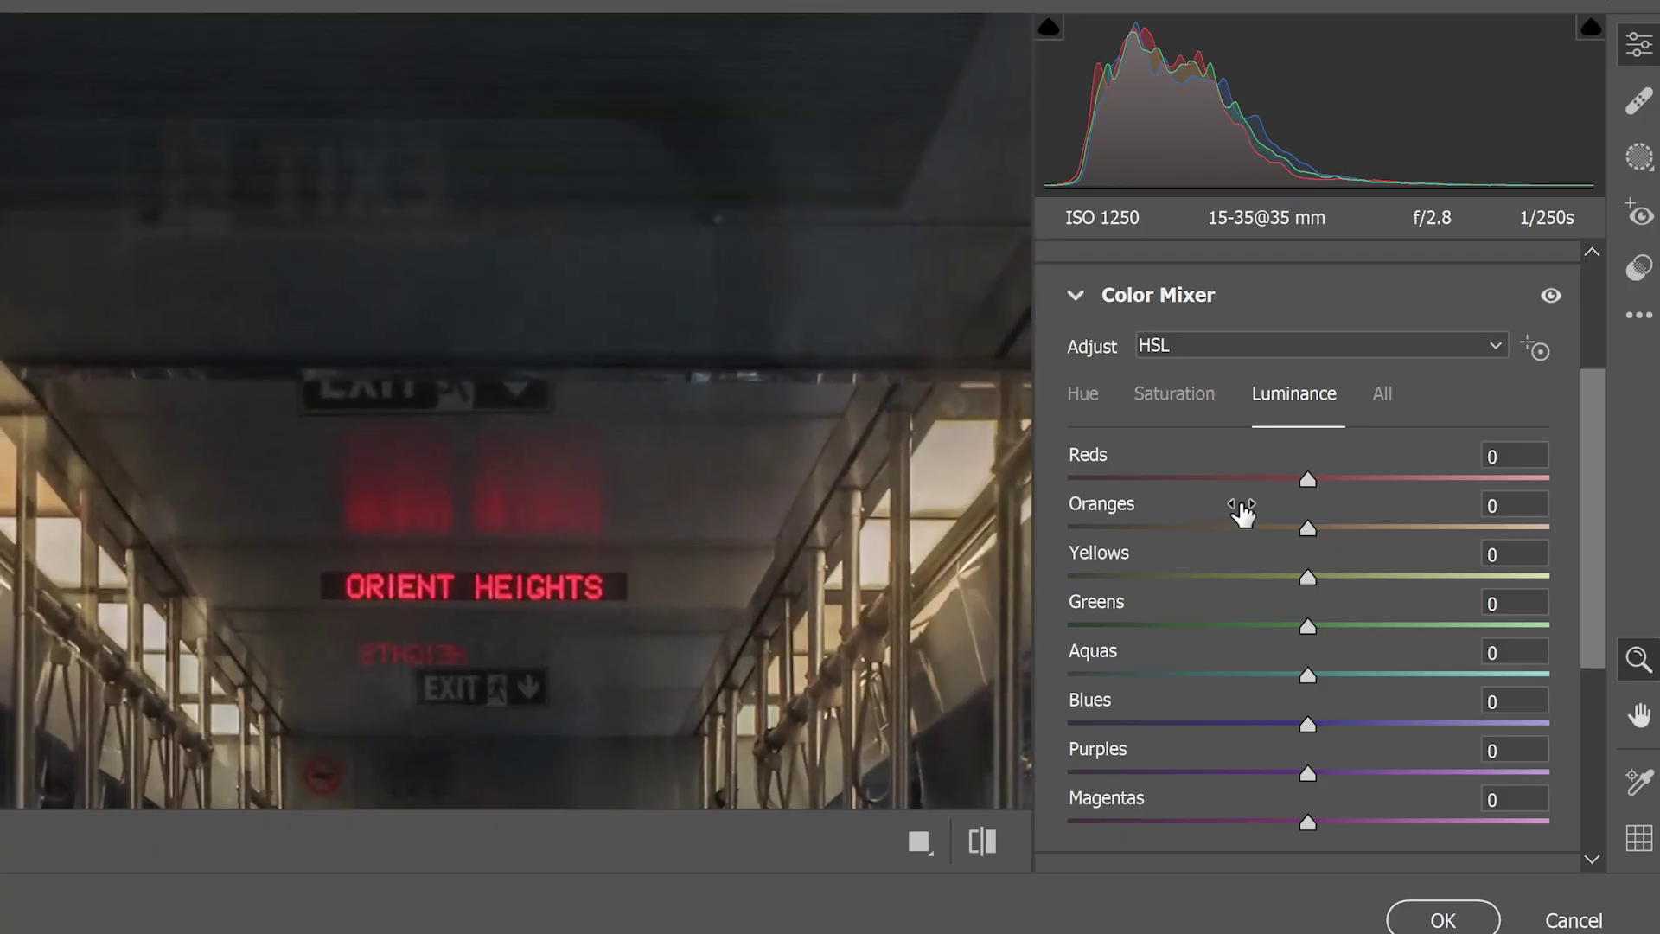
drag(1302, 482, 1268, 503)
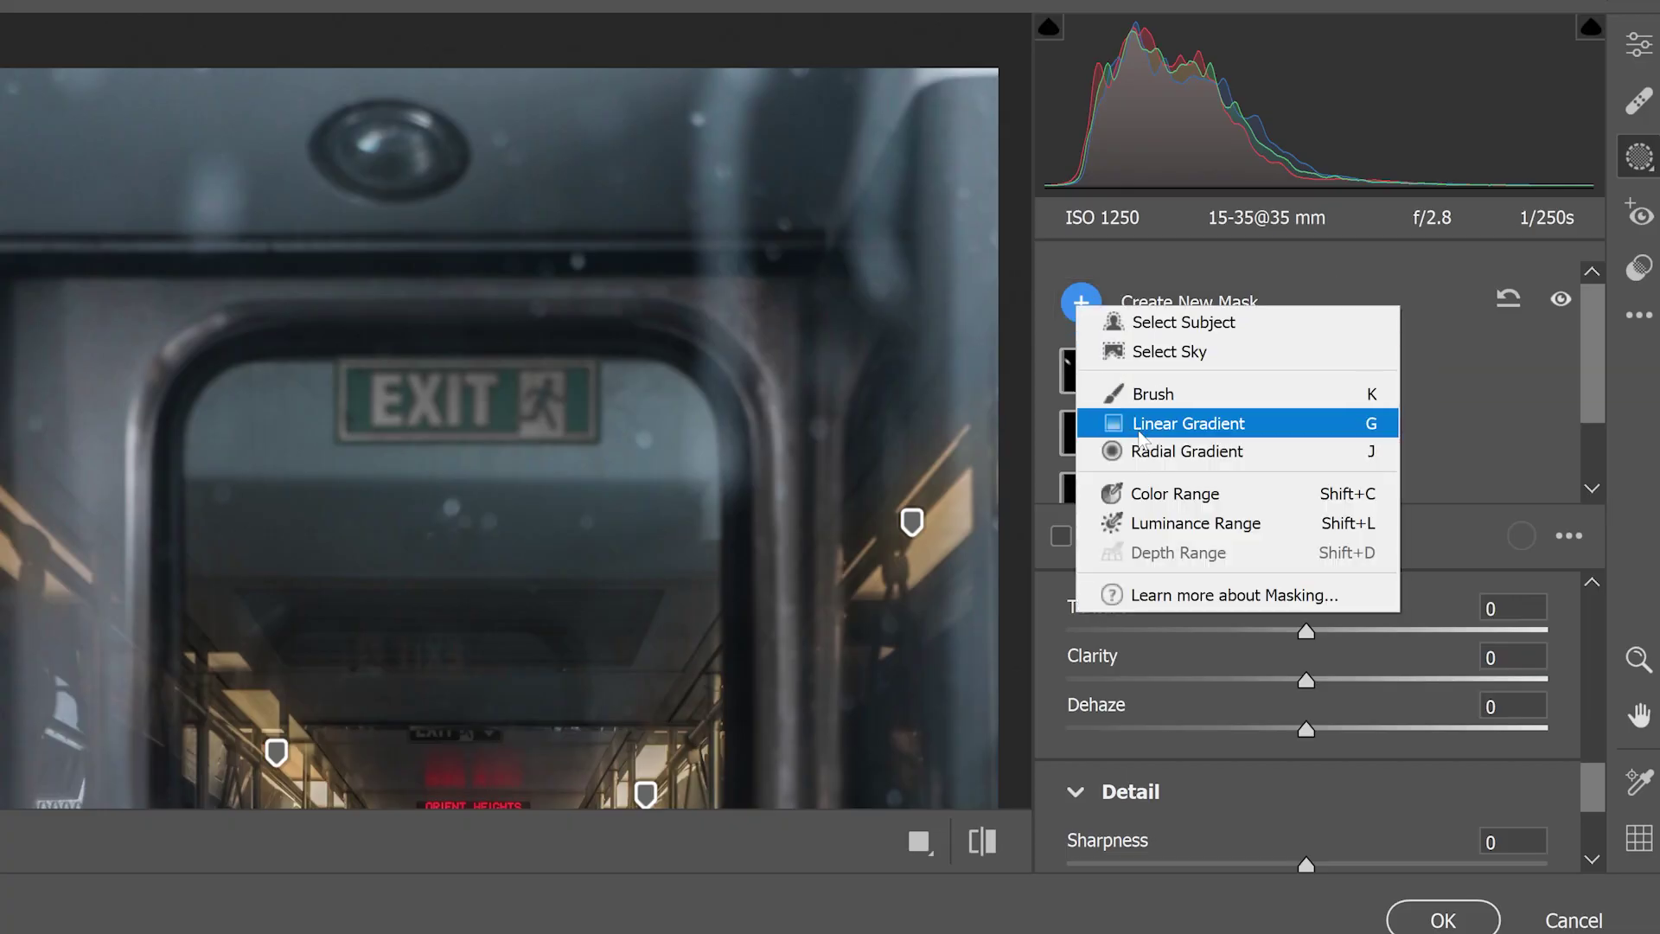
Add a radial glow over the ceiling light at Exposure +1.40, tinted Hue 54 Saturation 41.
click(1149, 450)
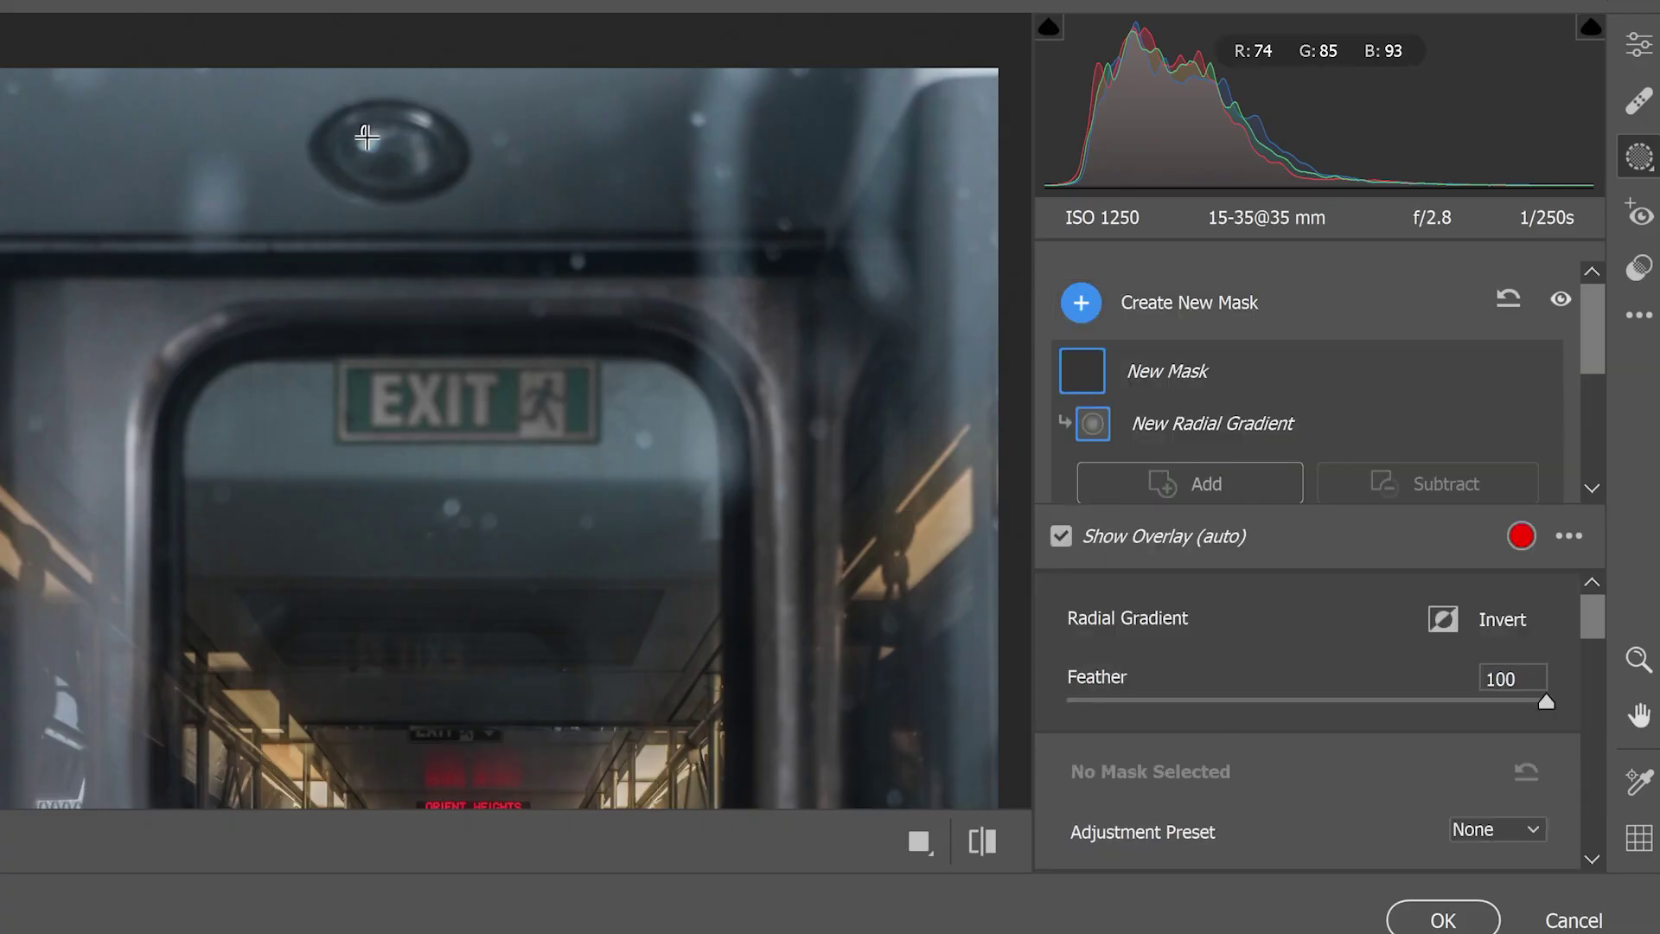
drag(366, 137, 401, 161)
drag(1309, 661, 1406, 662)
drag(1309, 809, 1471, 822)
scroll(1595, 761, down, 5)
click(1518, 827)
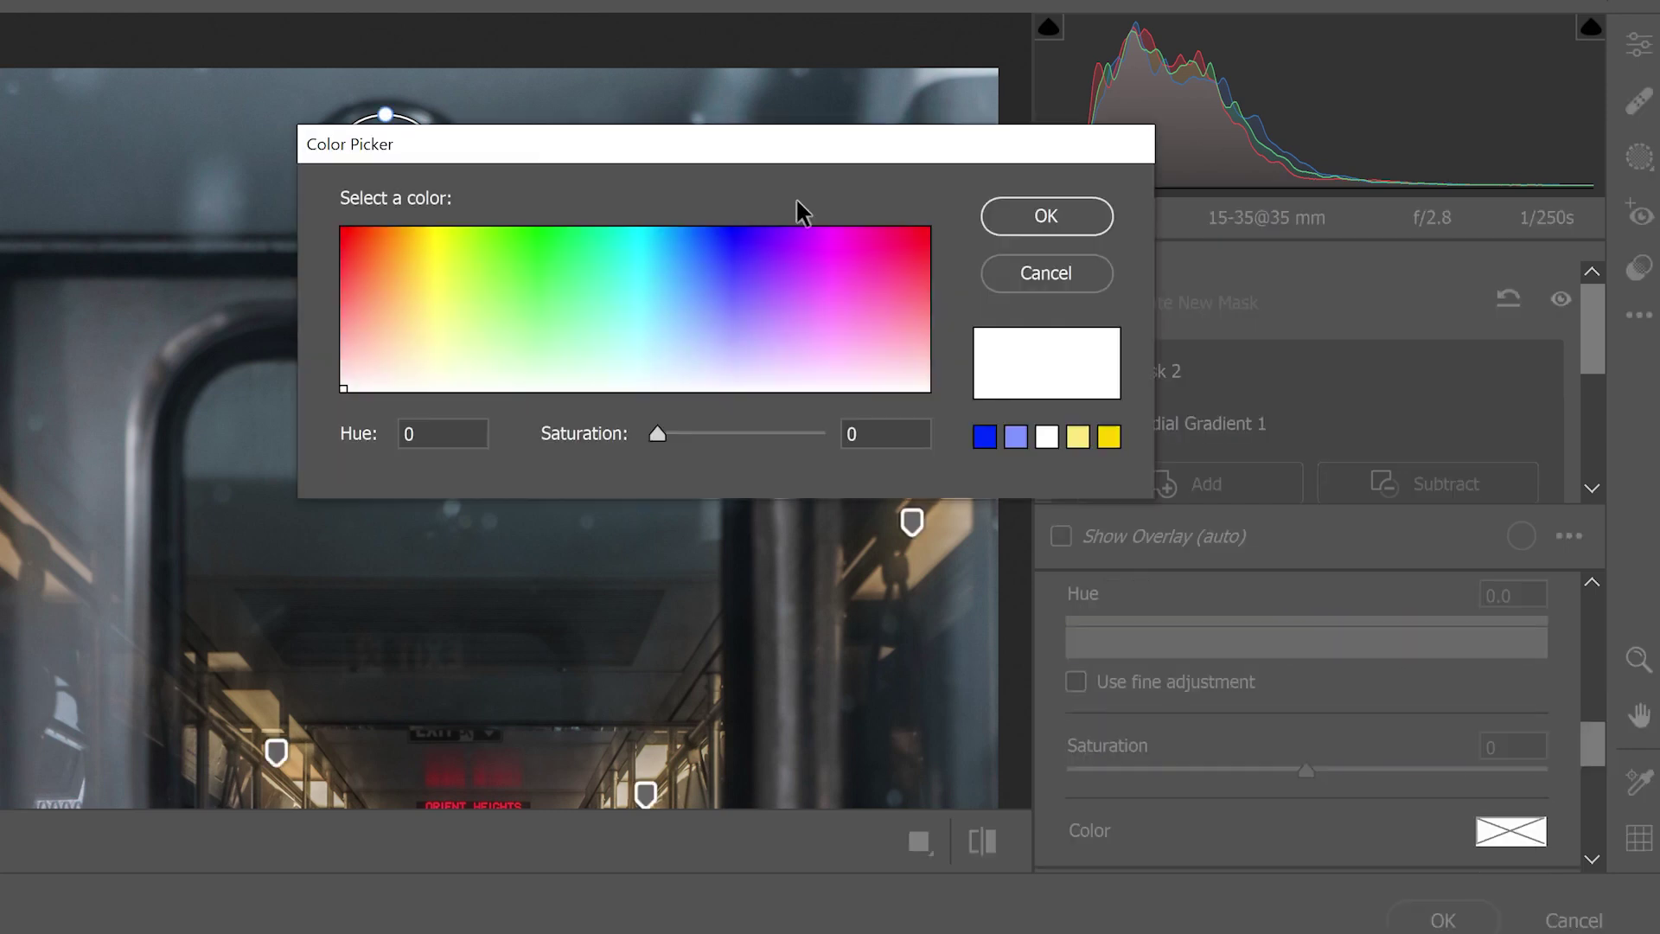
drag(722, 143, 964, 126)
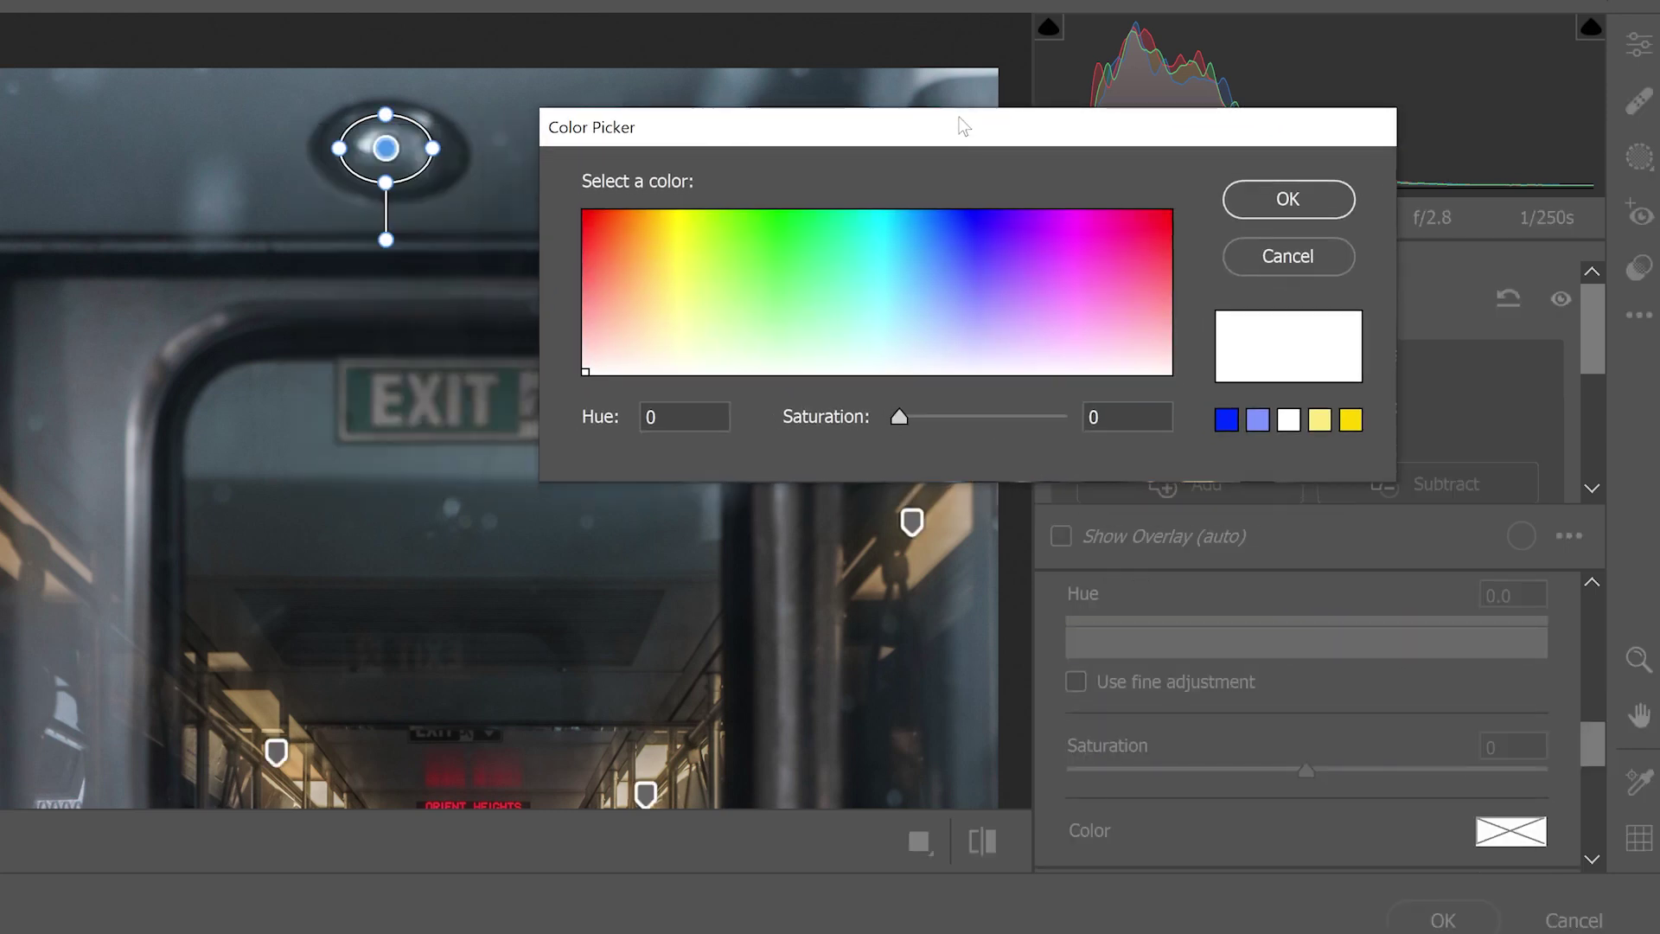
click(672, 306)
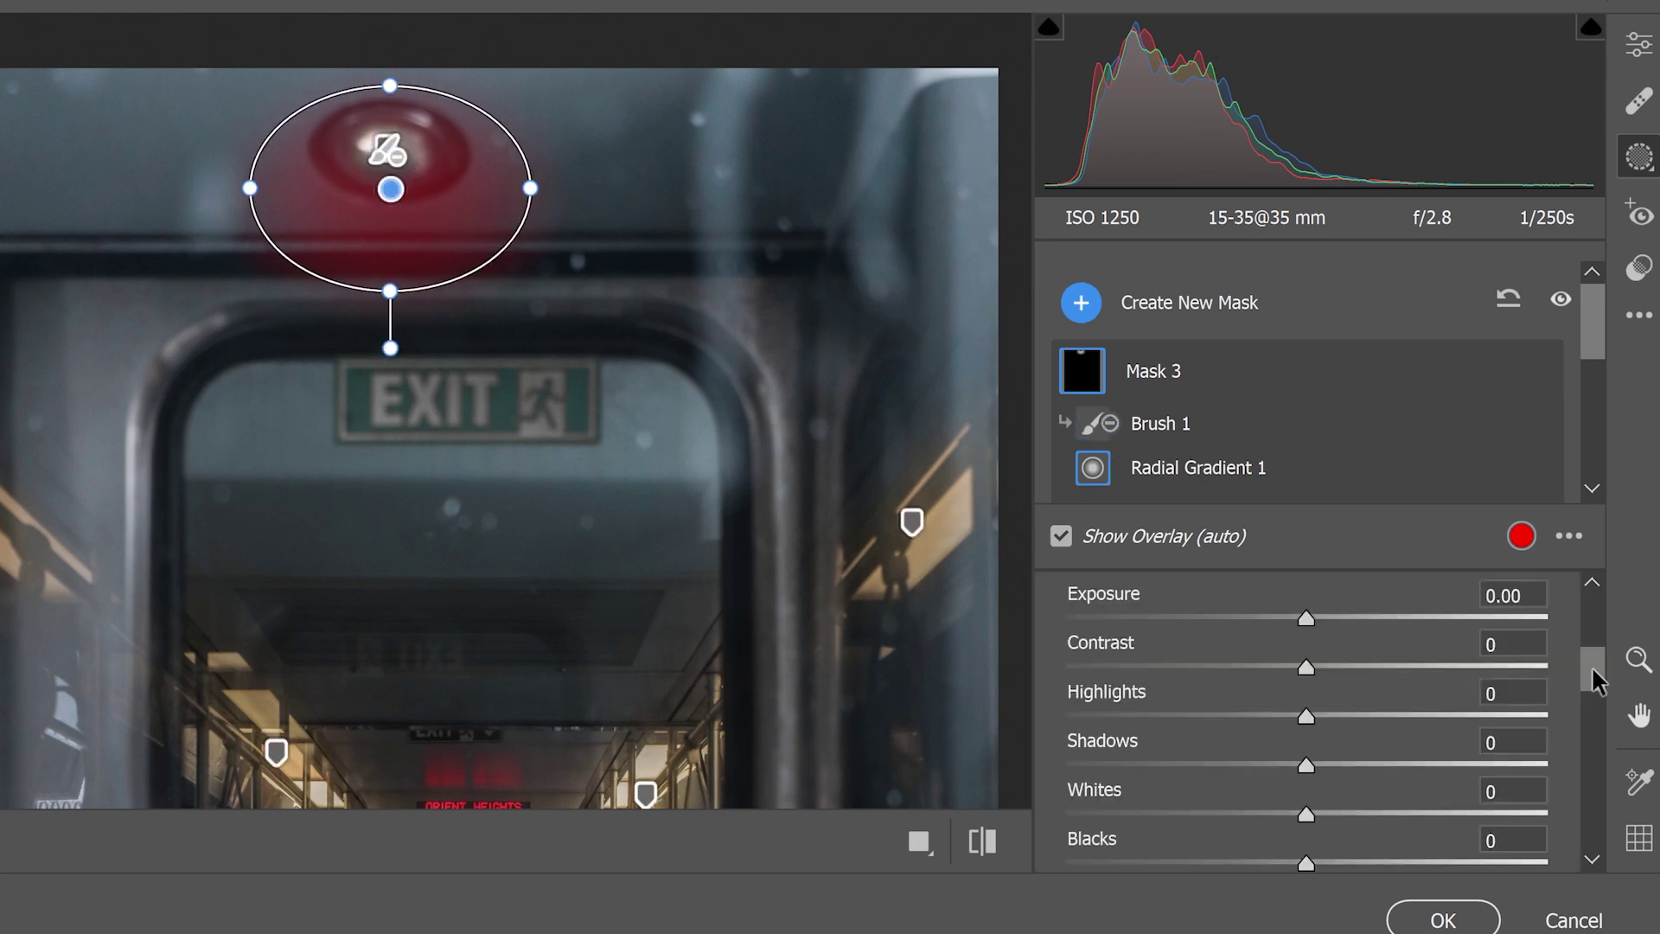
Set the second glow to Exposure +1.05, Shadows +100, Whites +60, and tint it.
drag(1306, 617, 1370, 617)
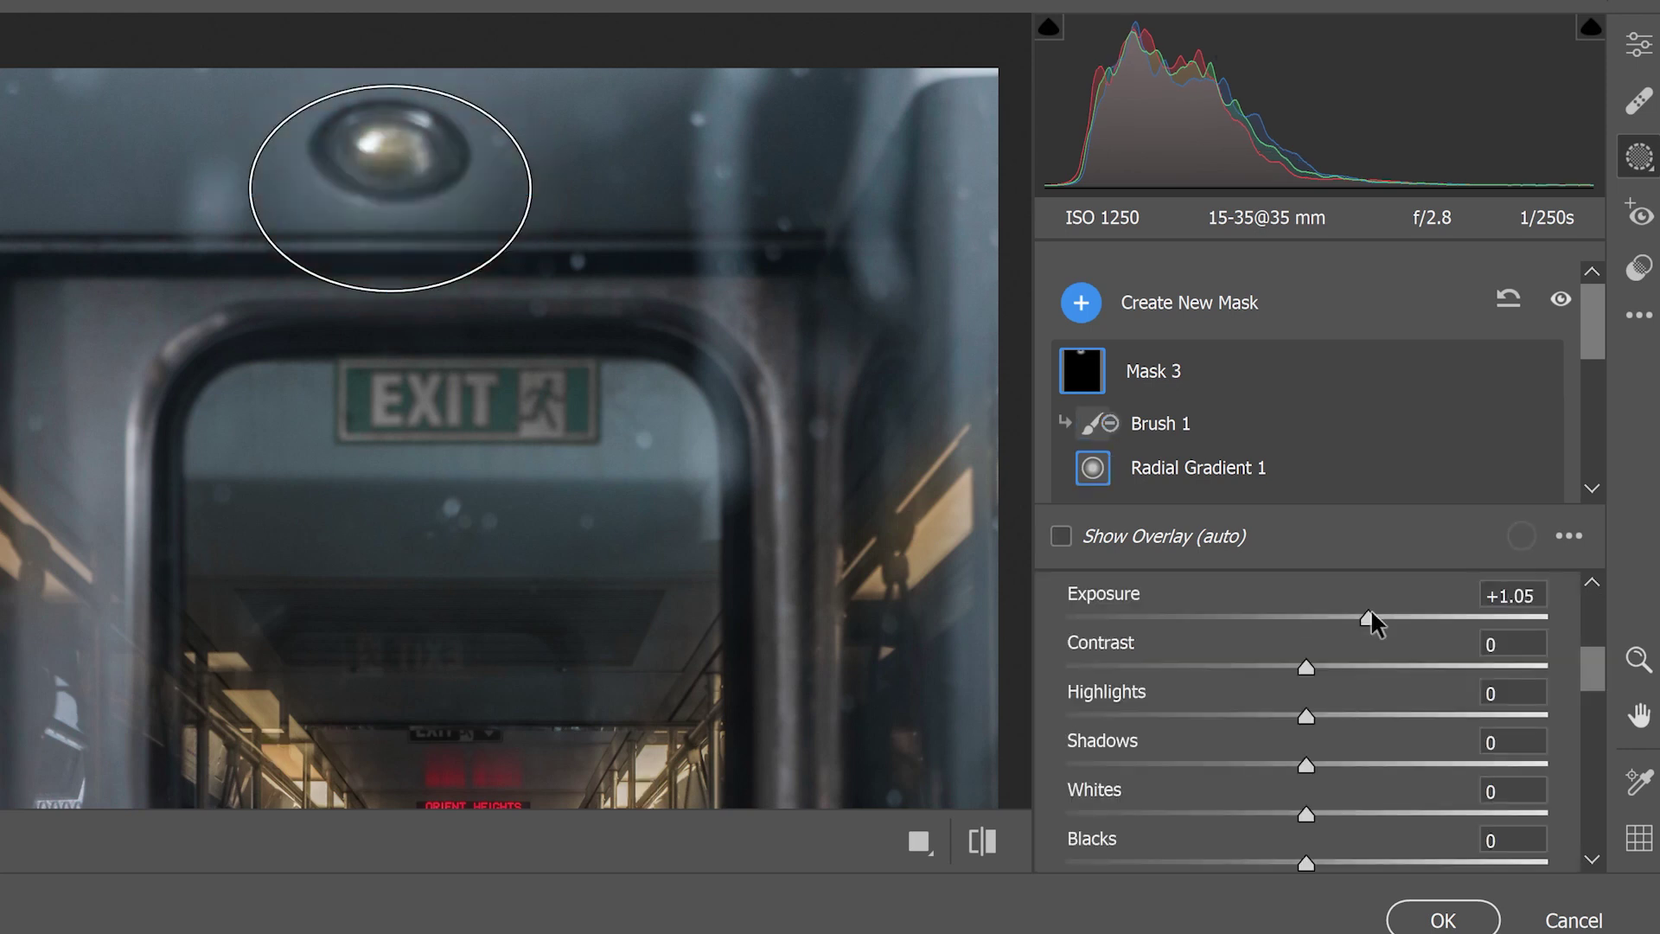
drag(1305, 766, 1546, 765)
drag(1306, 813, 1449, 813)
scroll(1556, 838, down, 5)
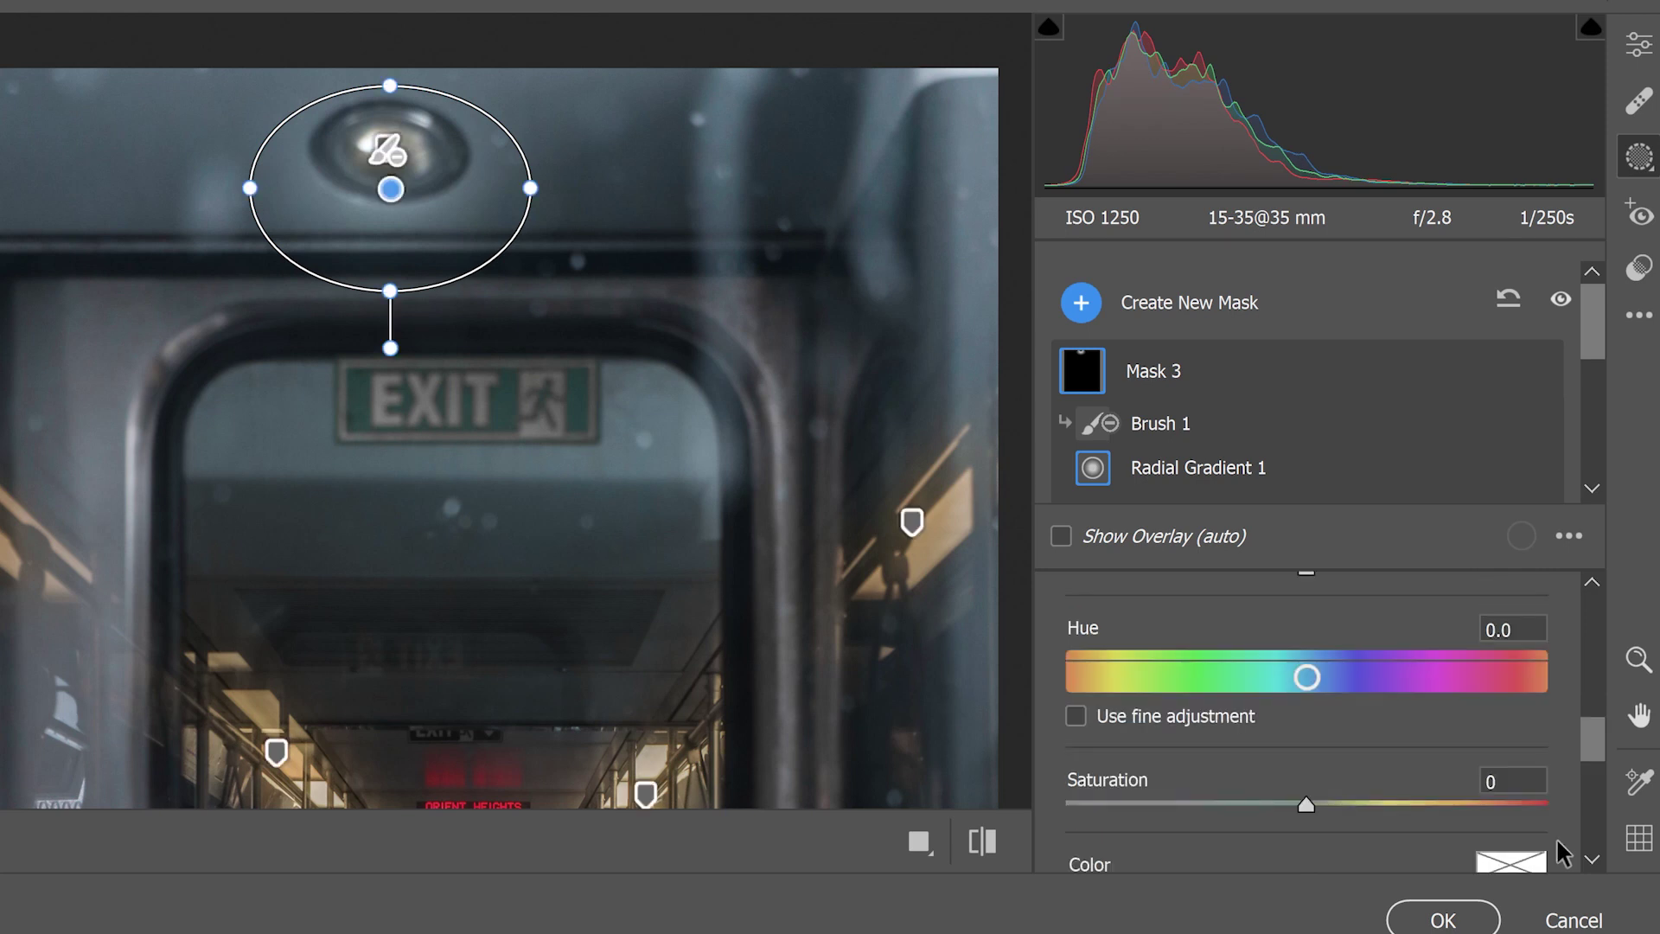
click(1511, 862)
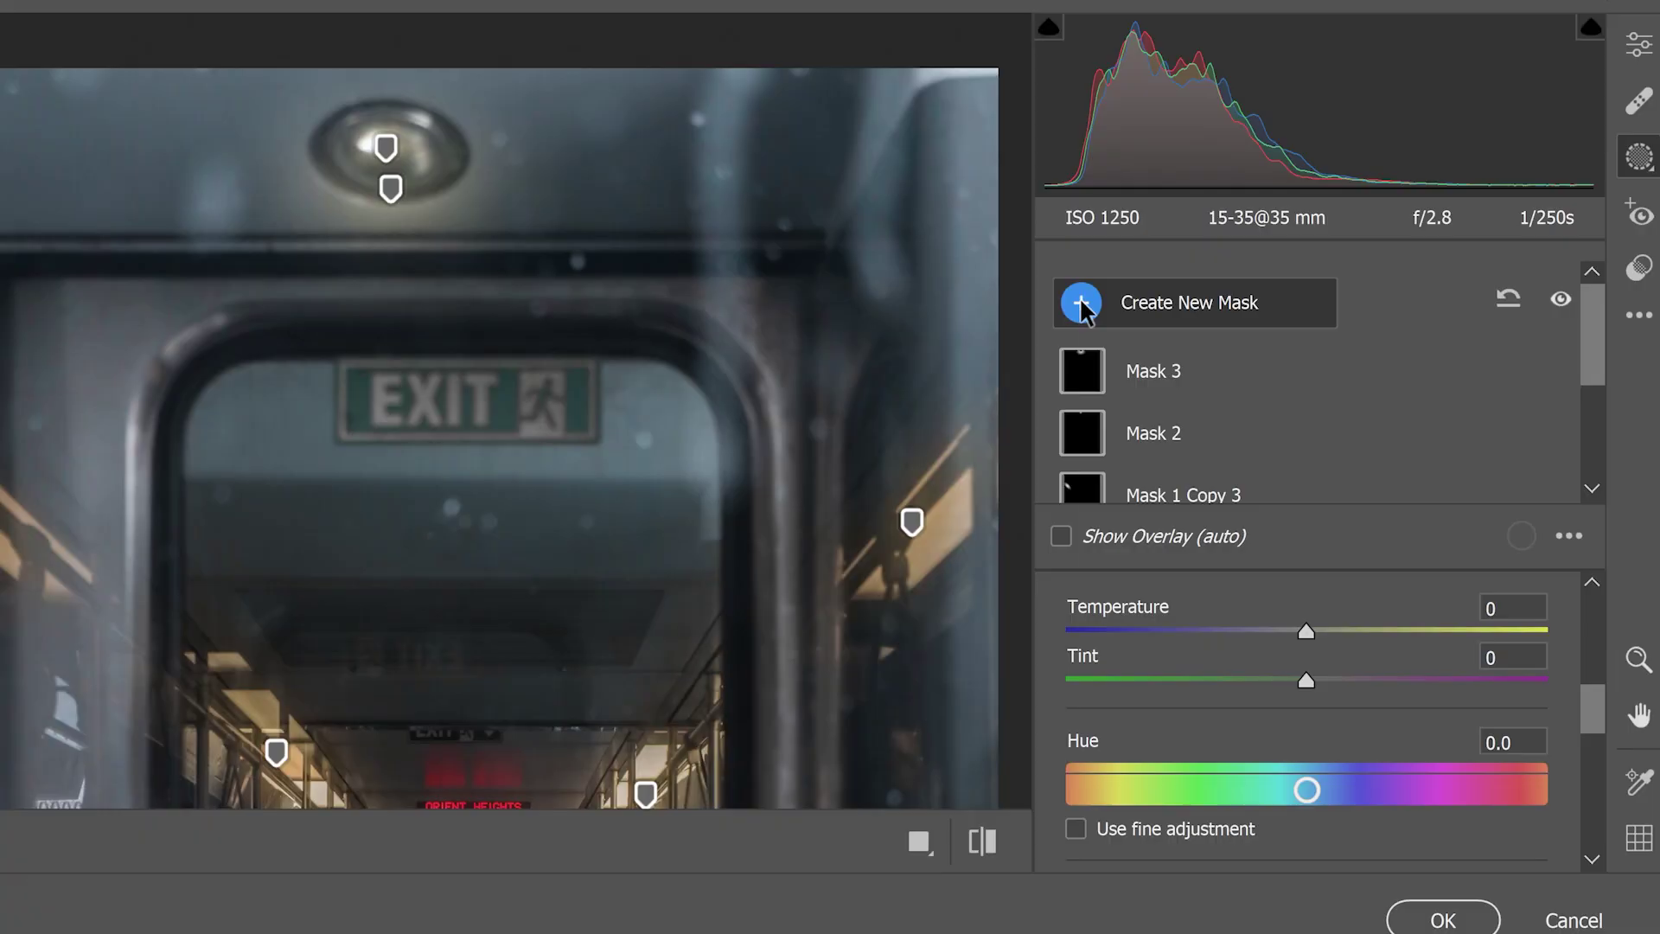
click(1081, 301)
Start a brush mask with about 33 flow and Exposure +0.55.
click(1131, 386)
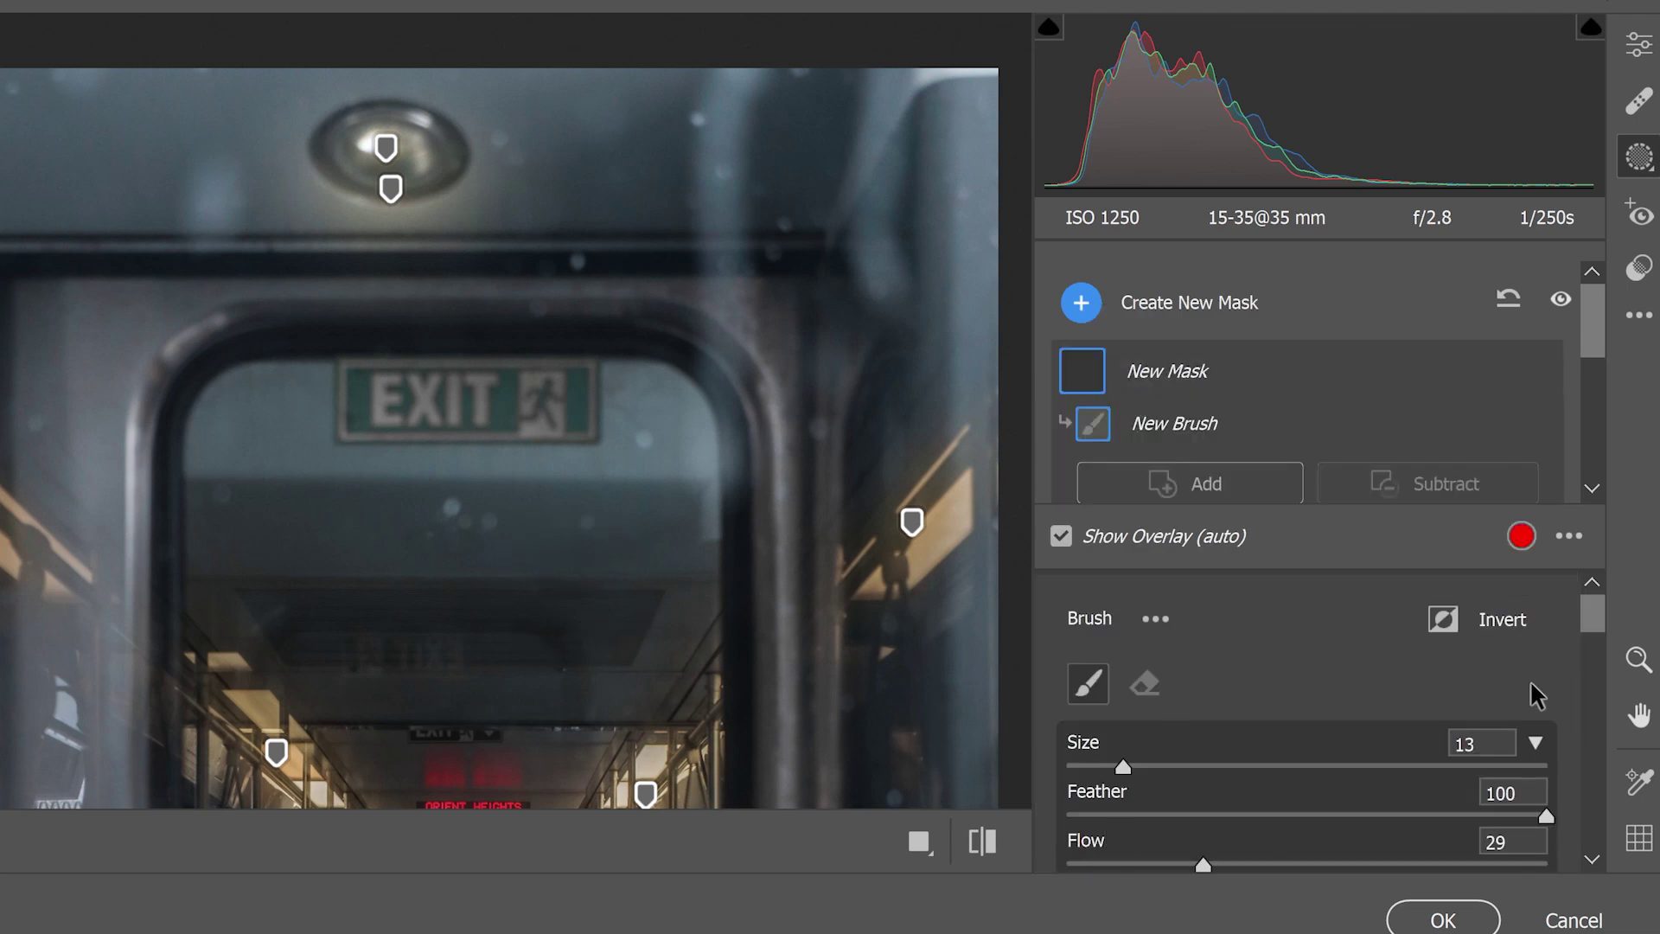
drag(1590, 612, 1586, 624)
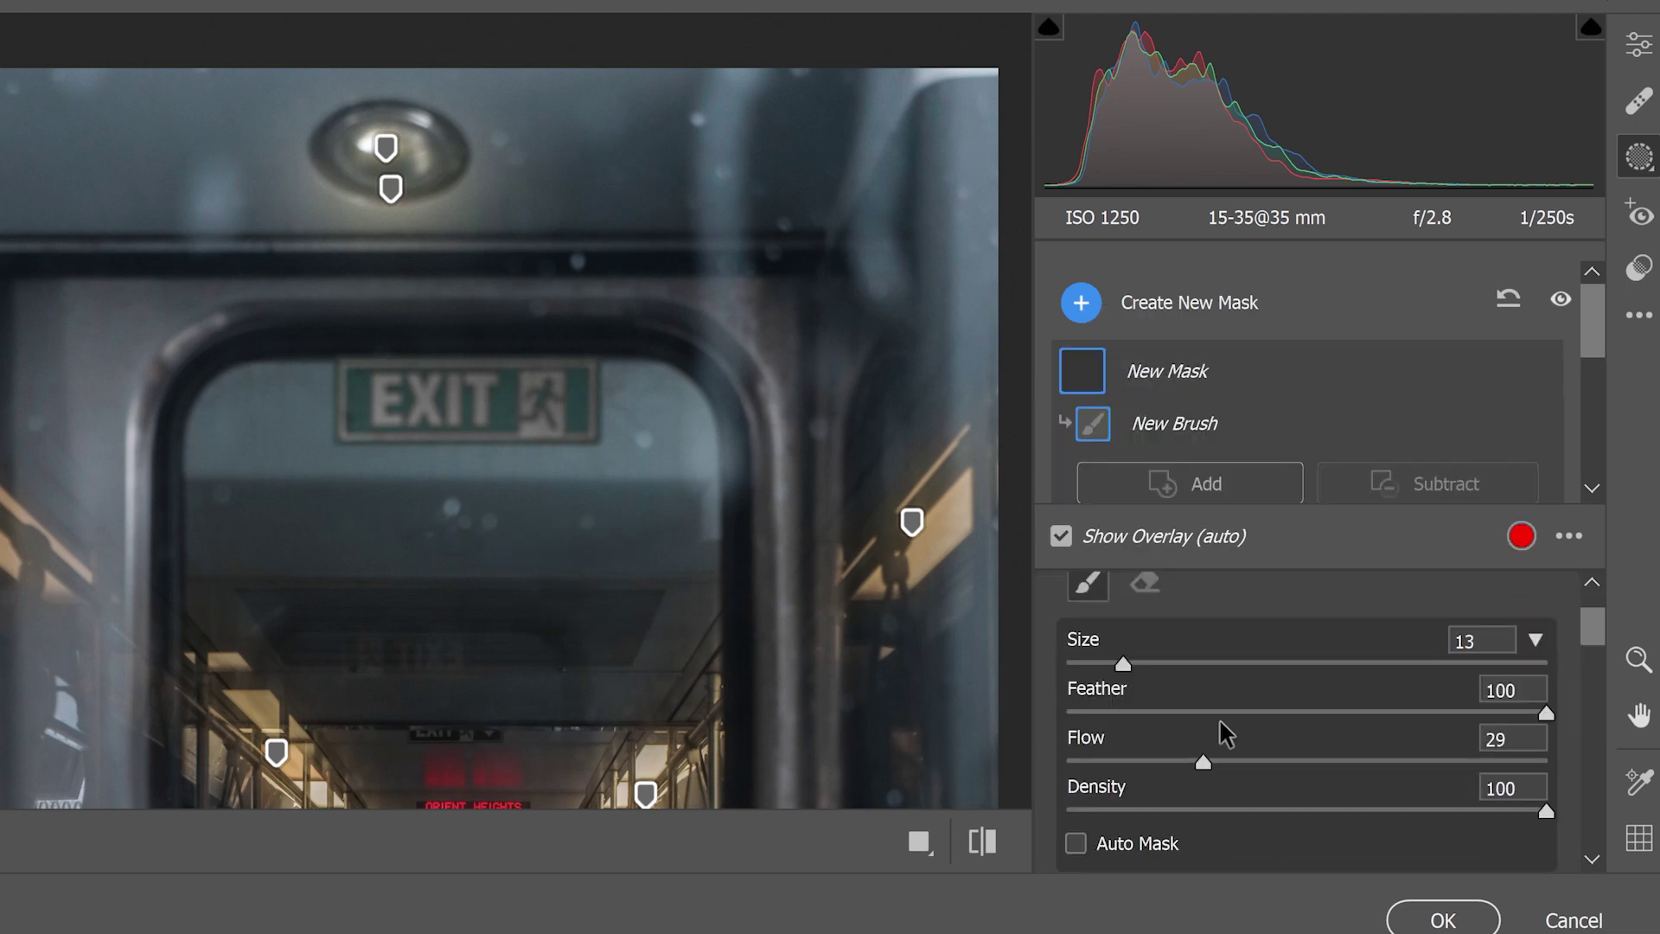
drag(1226, 733, 1254, 766)
drag(1594, 630, 1596, 692)
drag(1306, 650, 1341, 650)
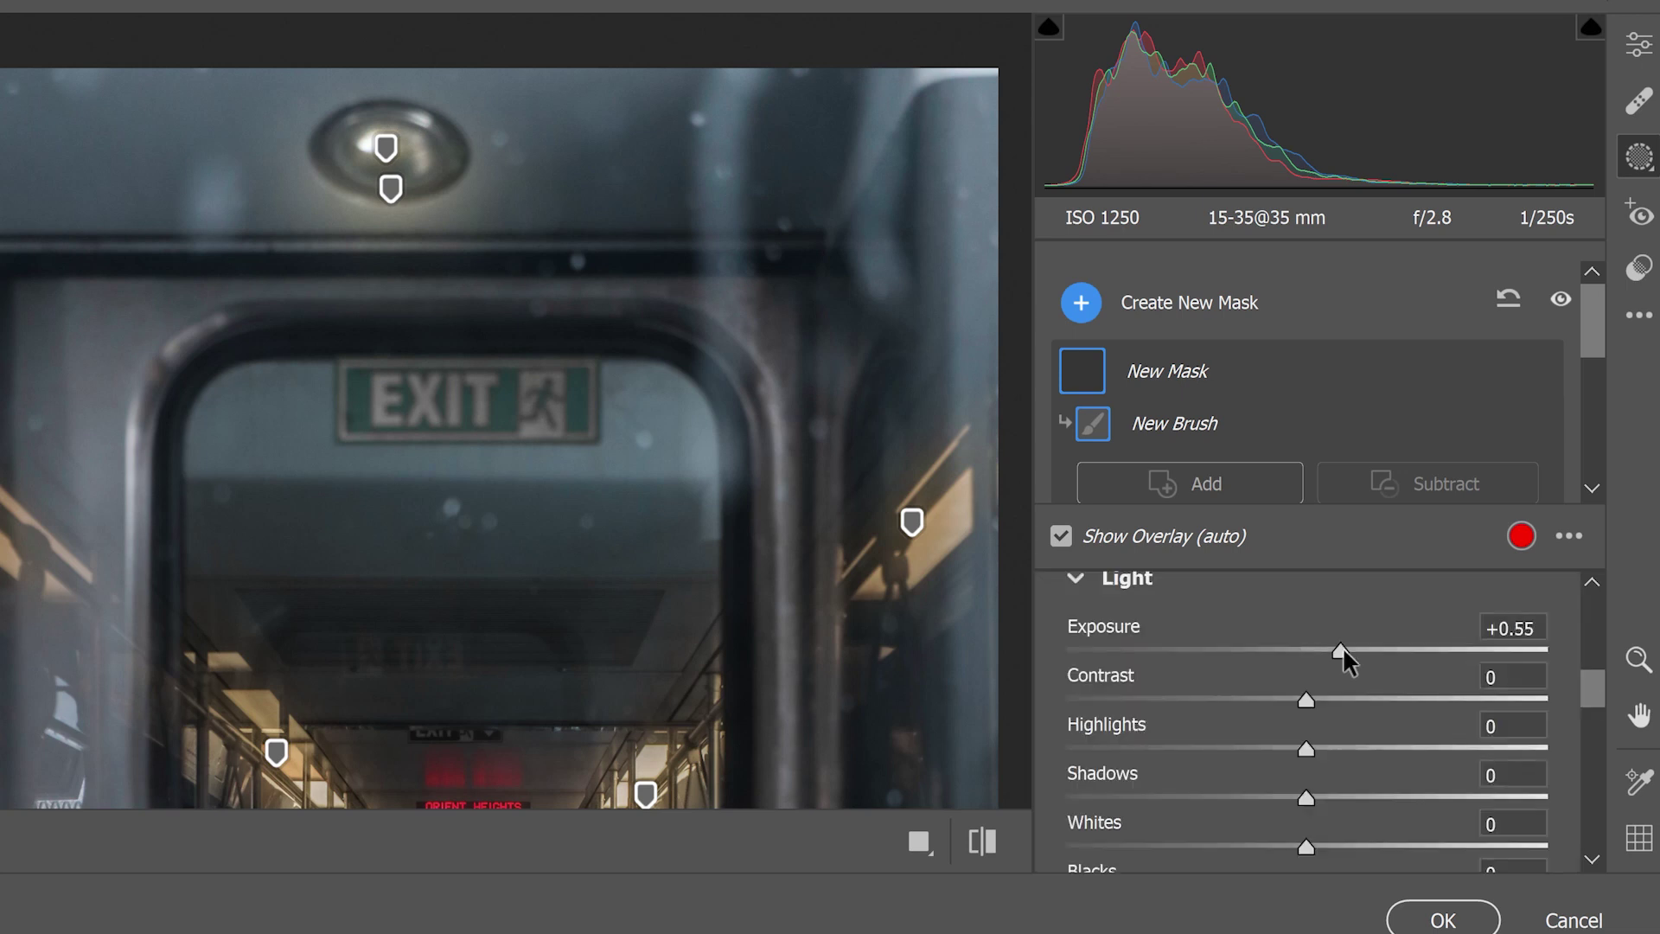
Tint it pale yellow, paint from the ceiling light leftward, then set another brush mask to Exposure +0.50.
scroll(1342, 647, down, 10)
click(1526, 742)
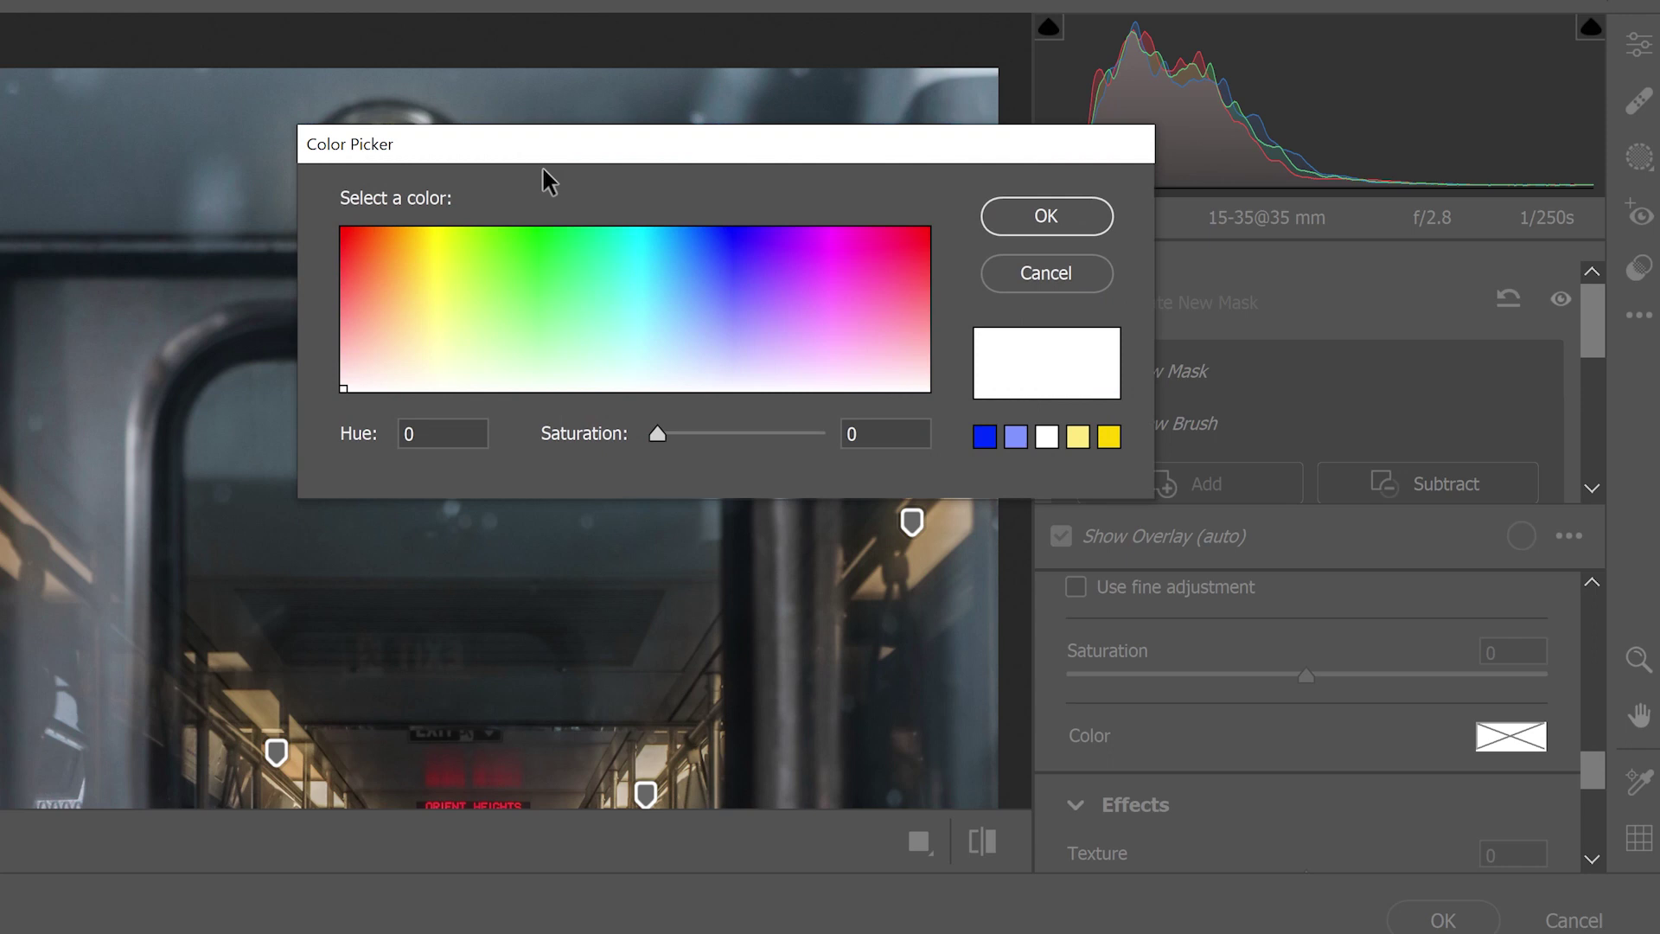
click(427, 321)
click(1092, 223)
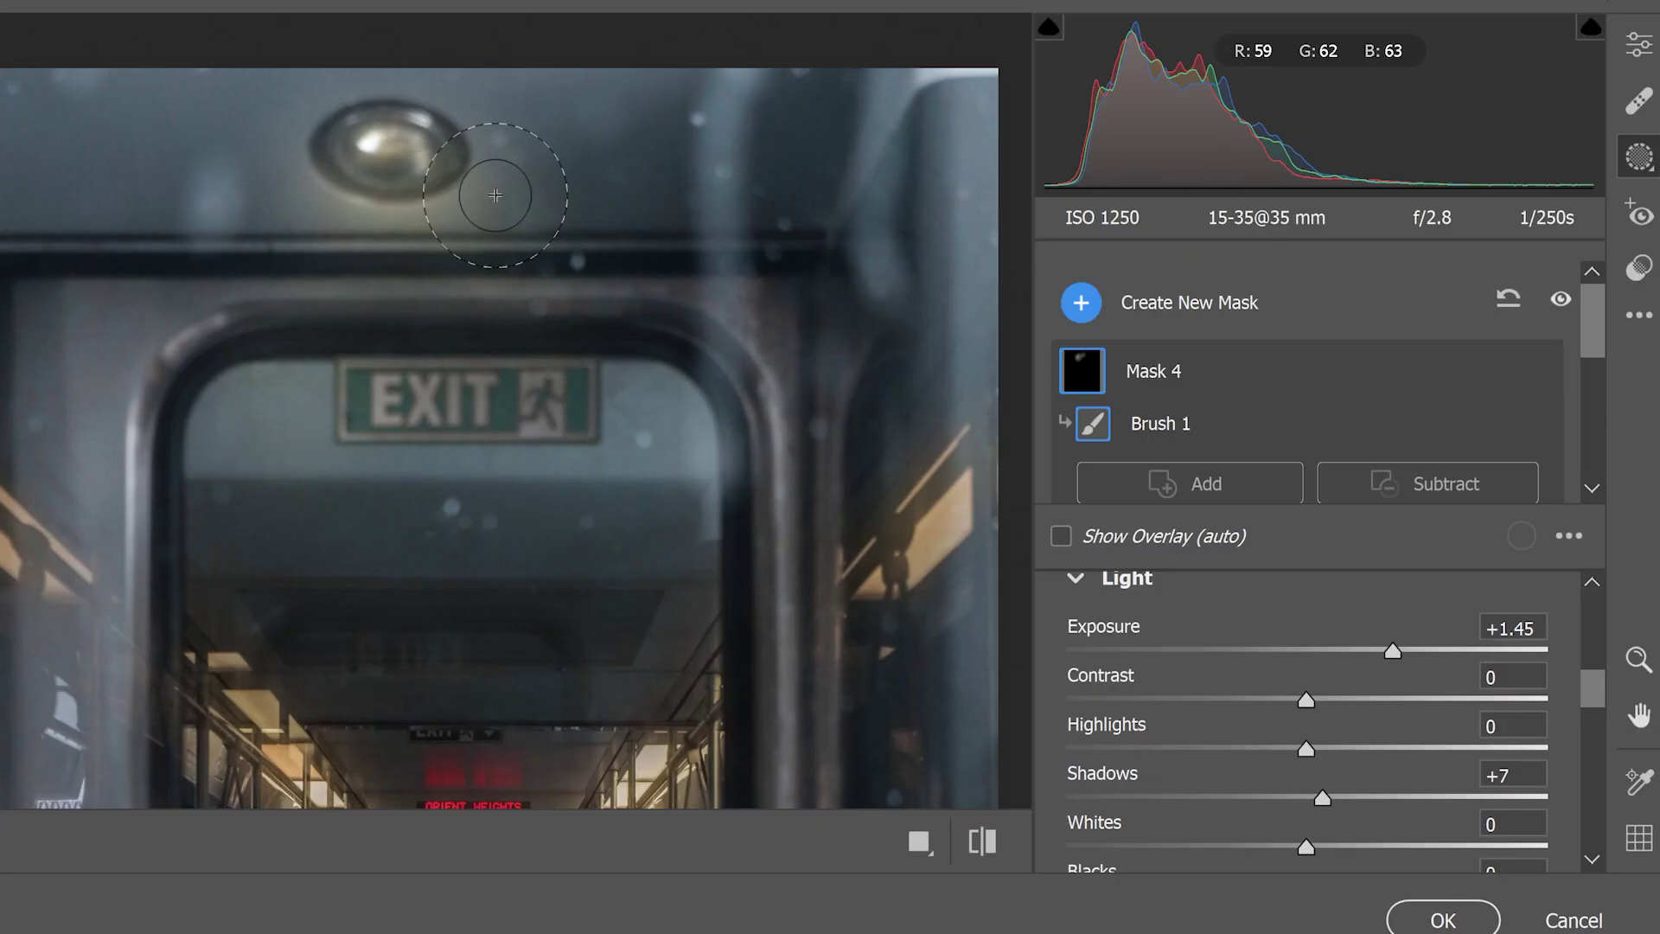
drag(495, 195, 110, 360)
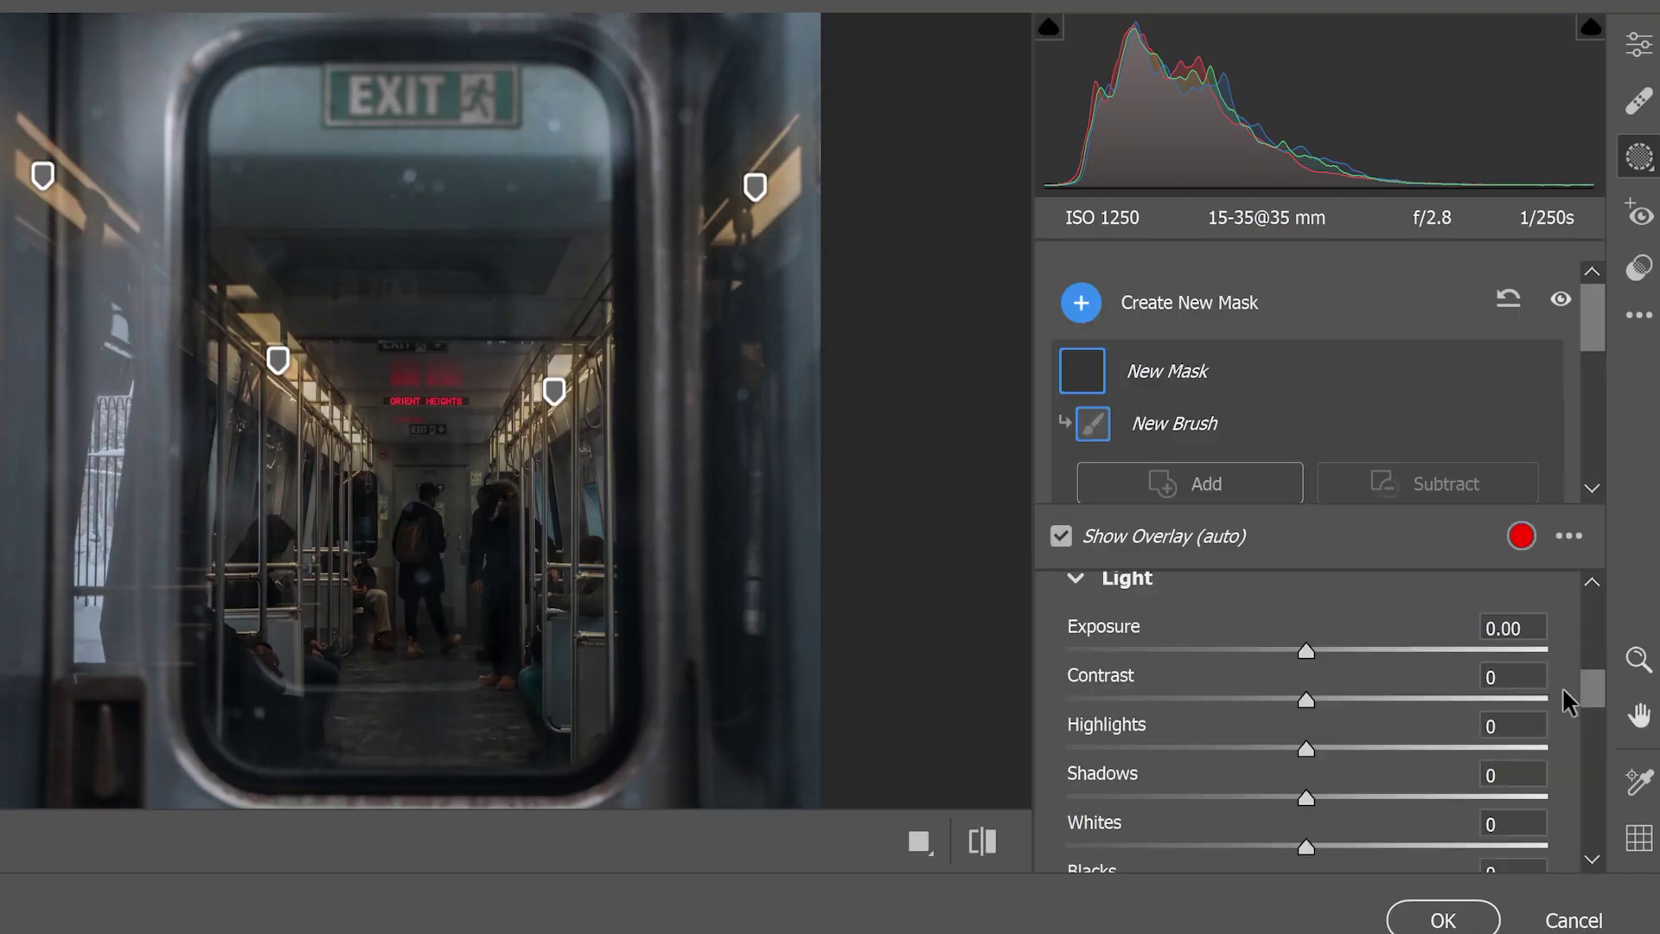
drag(1306, 649, 1335, 650)
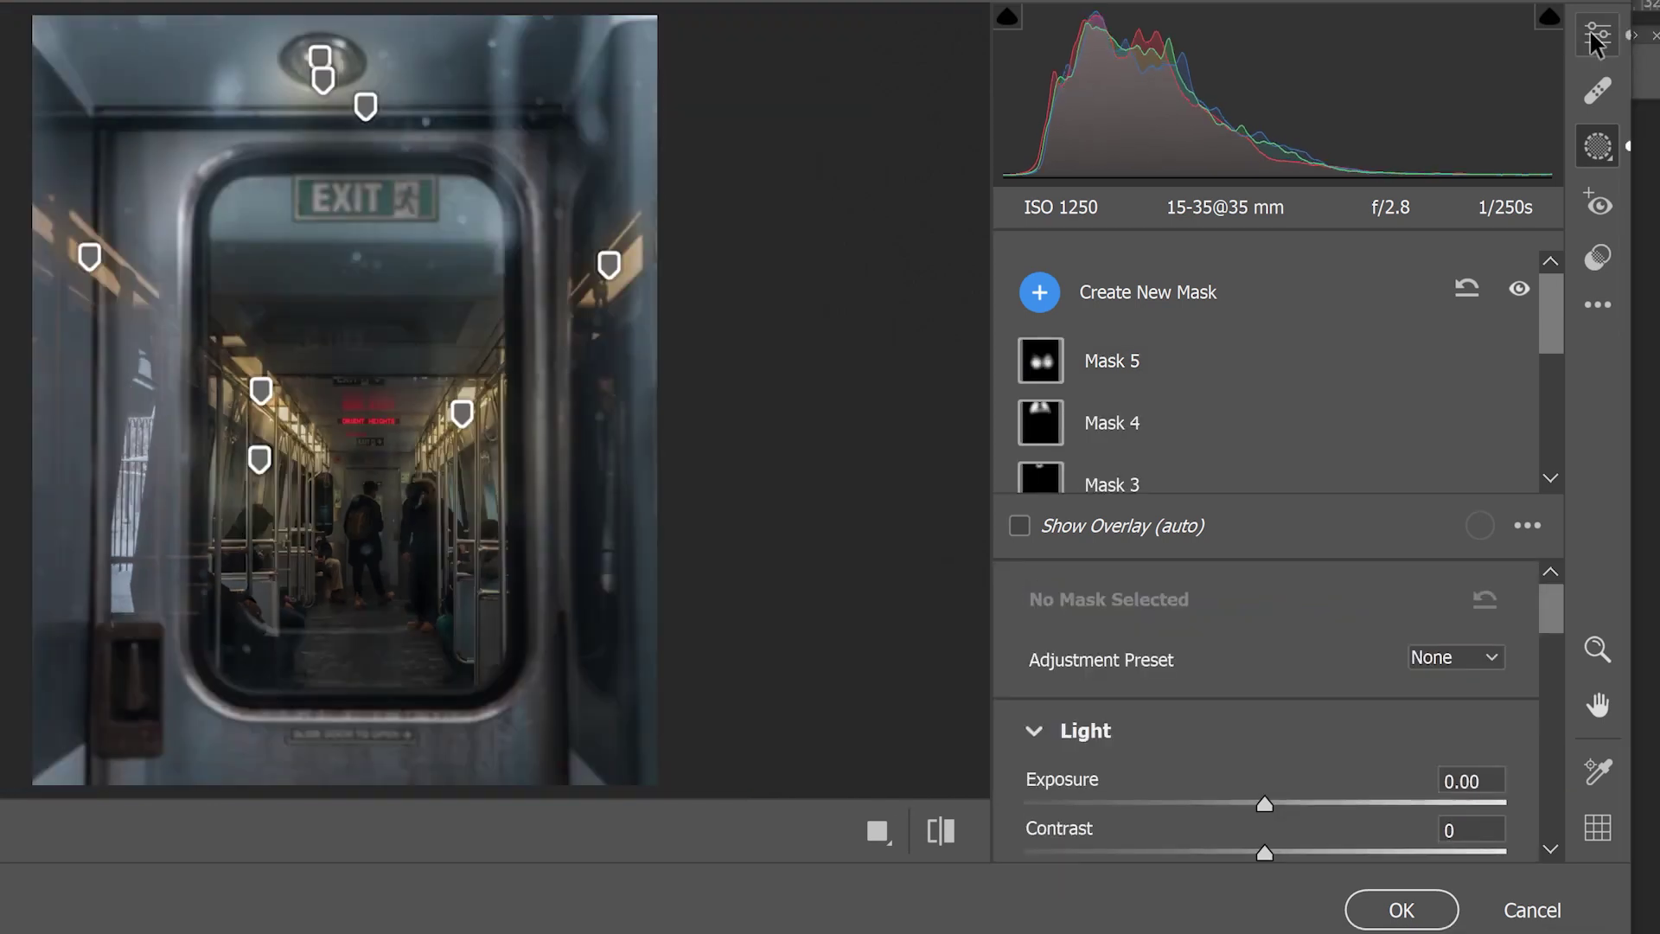
Return to the whole-photo adjustments and lift the tone curve's black point to fade the shadows.
click(1594, 36)
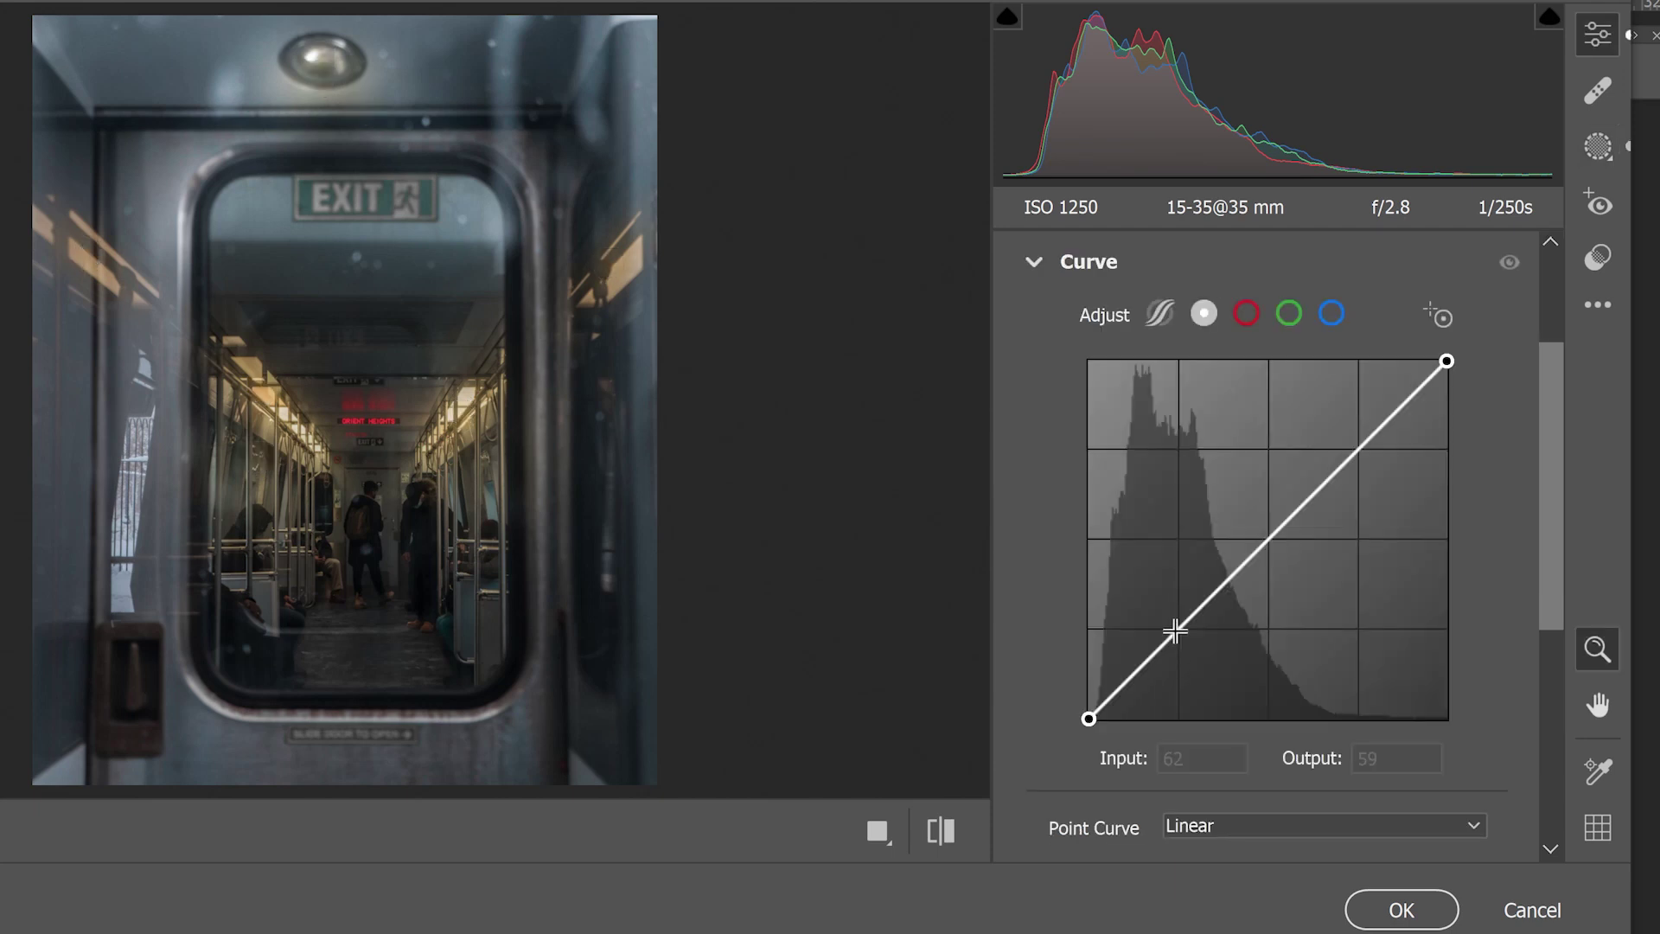
click(1175, 632)
drag(1089, 719, 1089, 716)
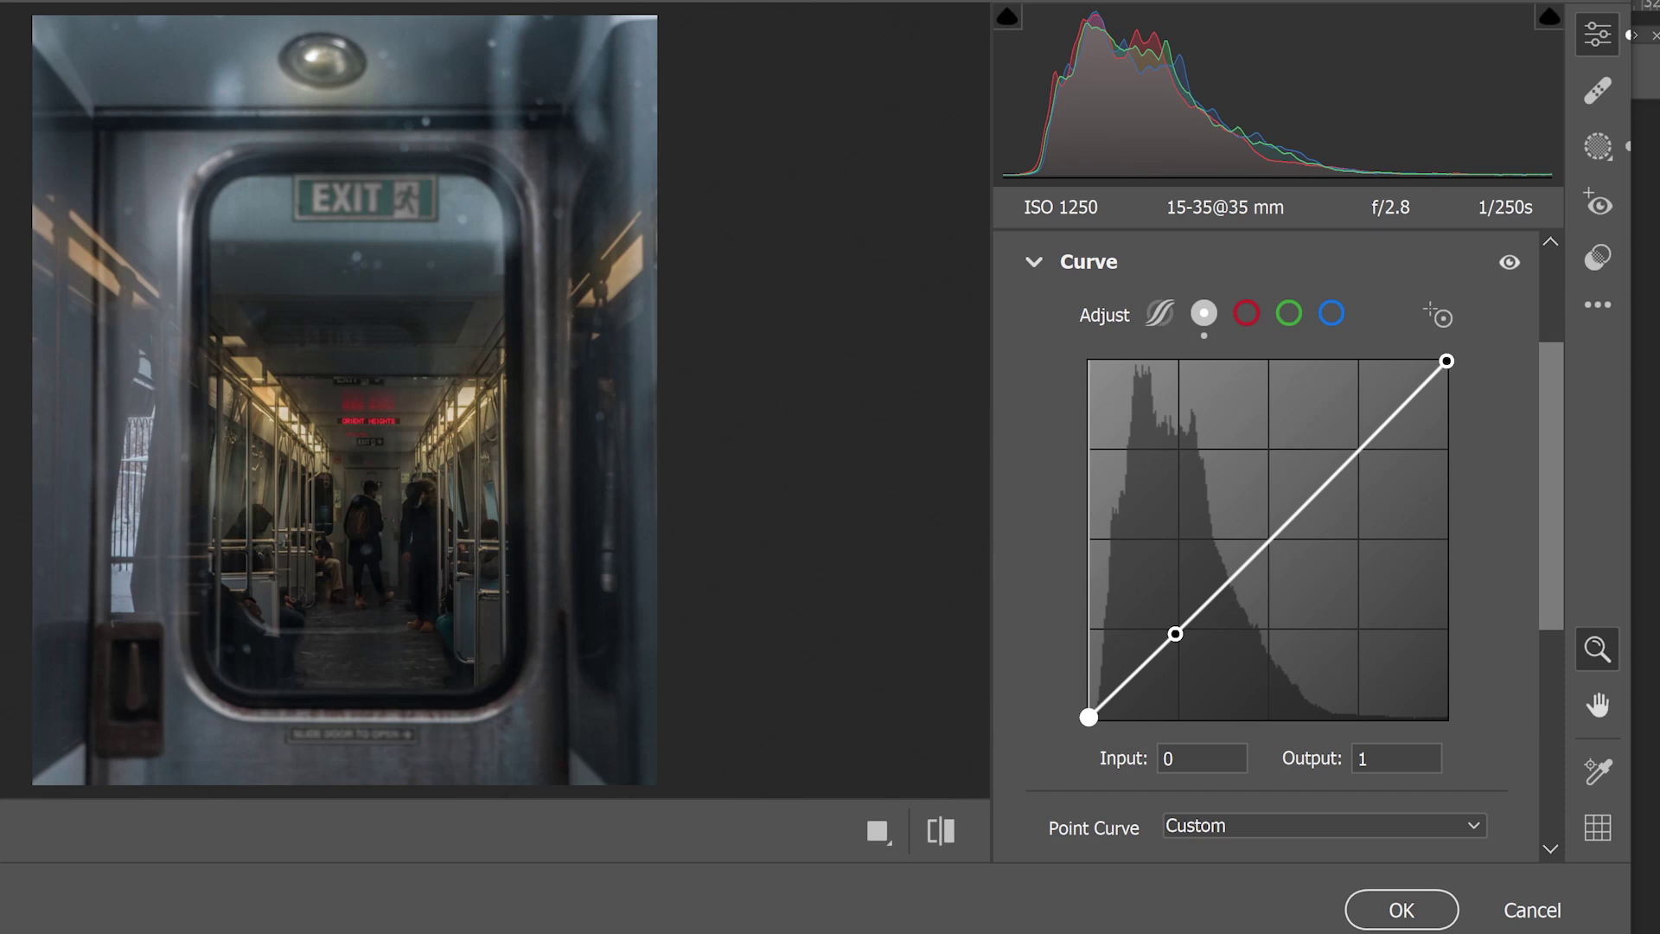
drag(1089, 717, 1088, 704)
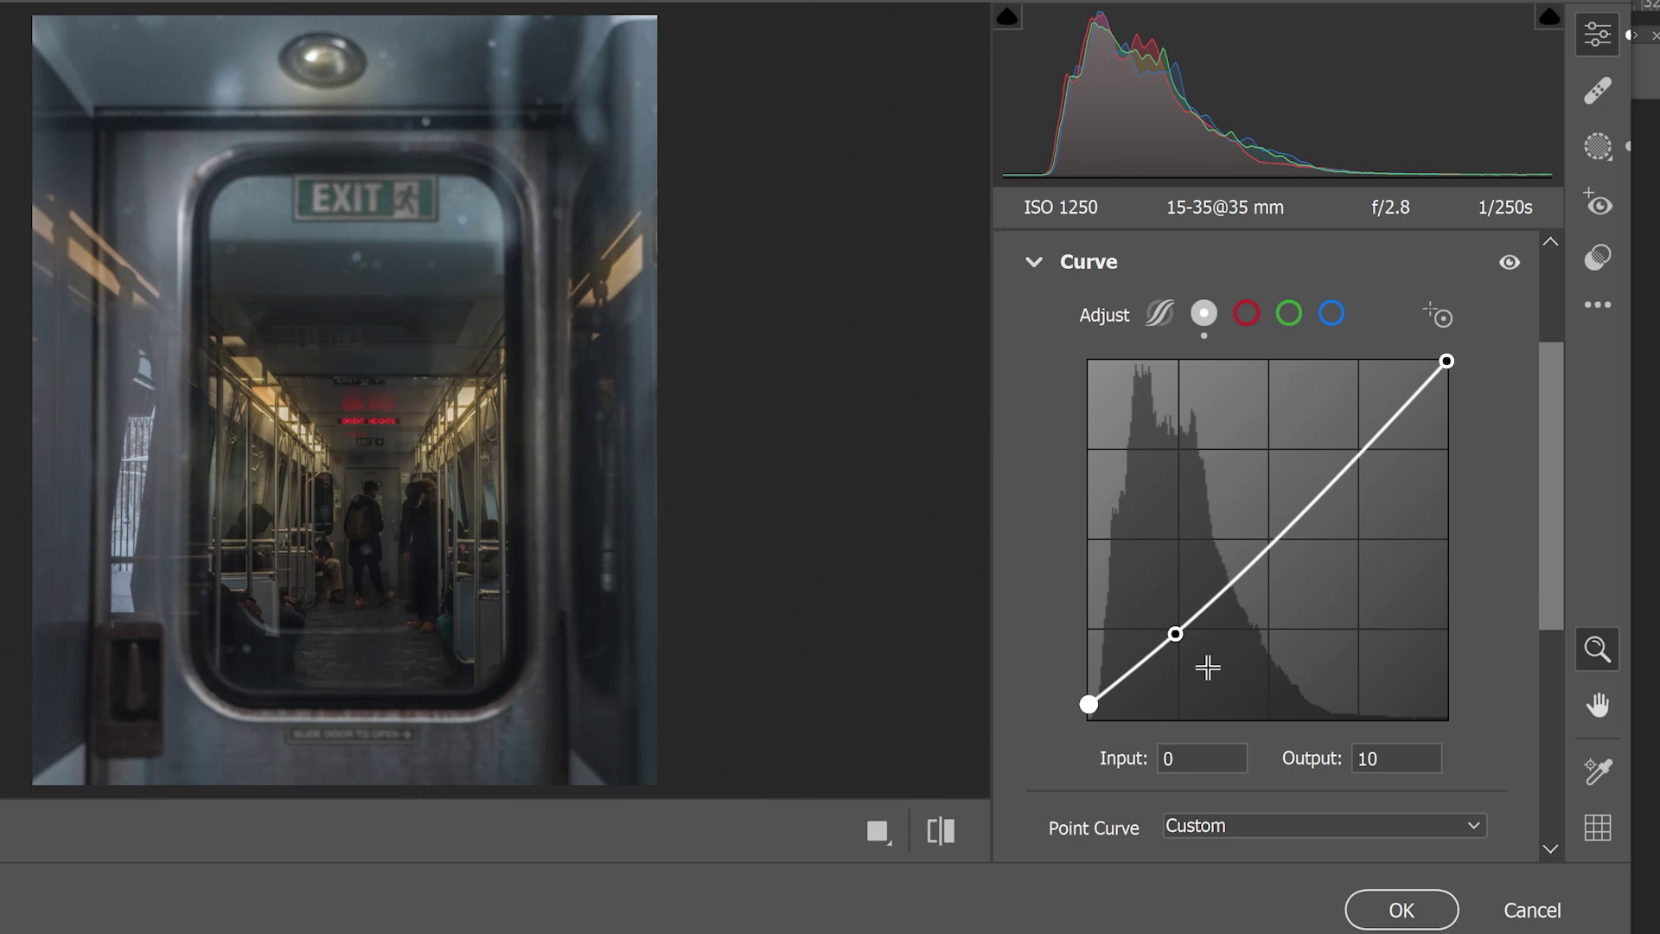
Add an upper point and a midpoint to the Blue channel curve.
click(1331, 313)
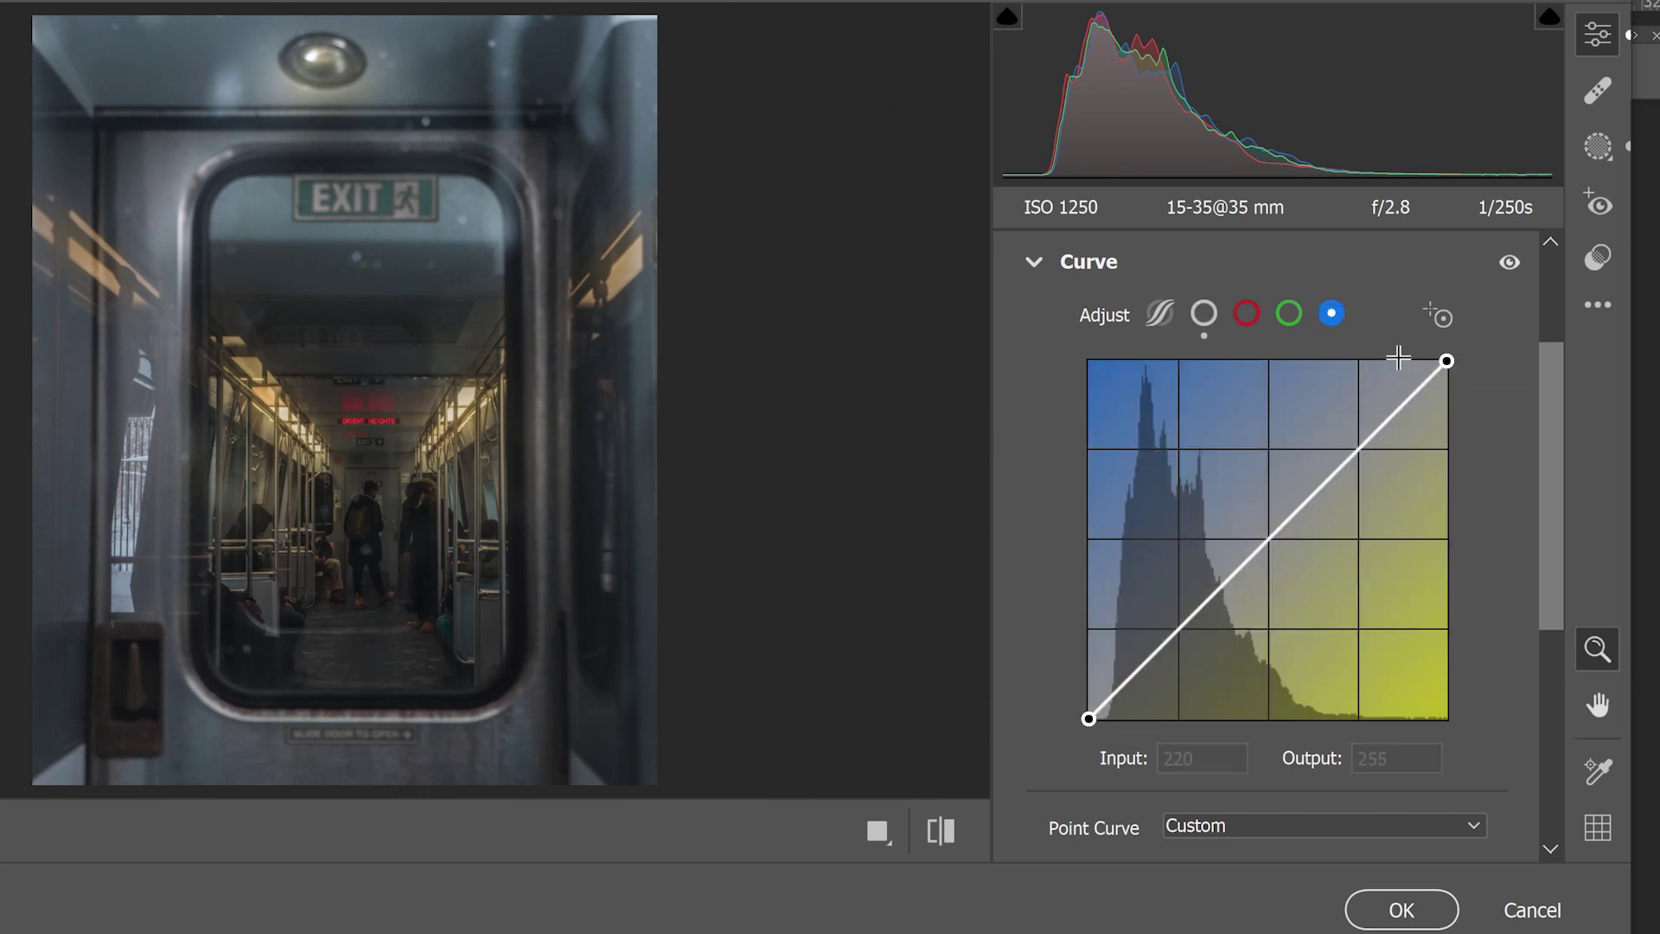
click(1360, 451)
drag(1390, 414, 1406, 414)
click(1265, 538)
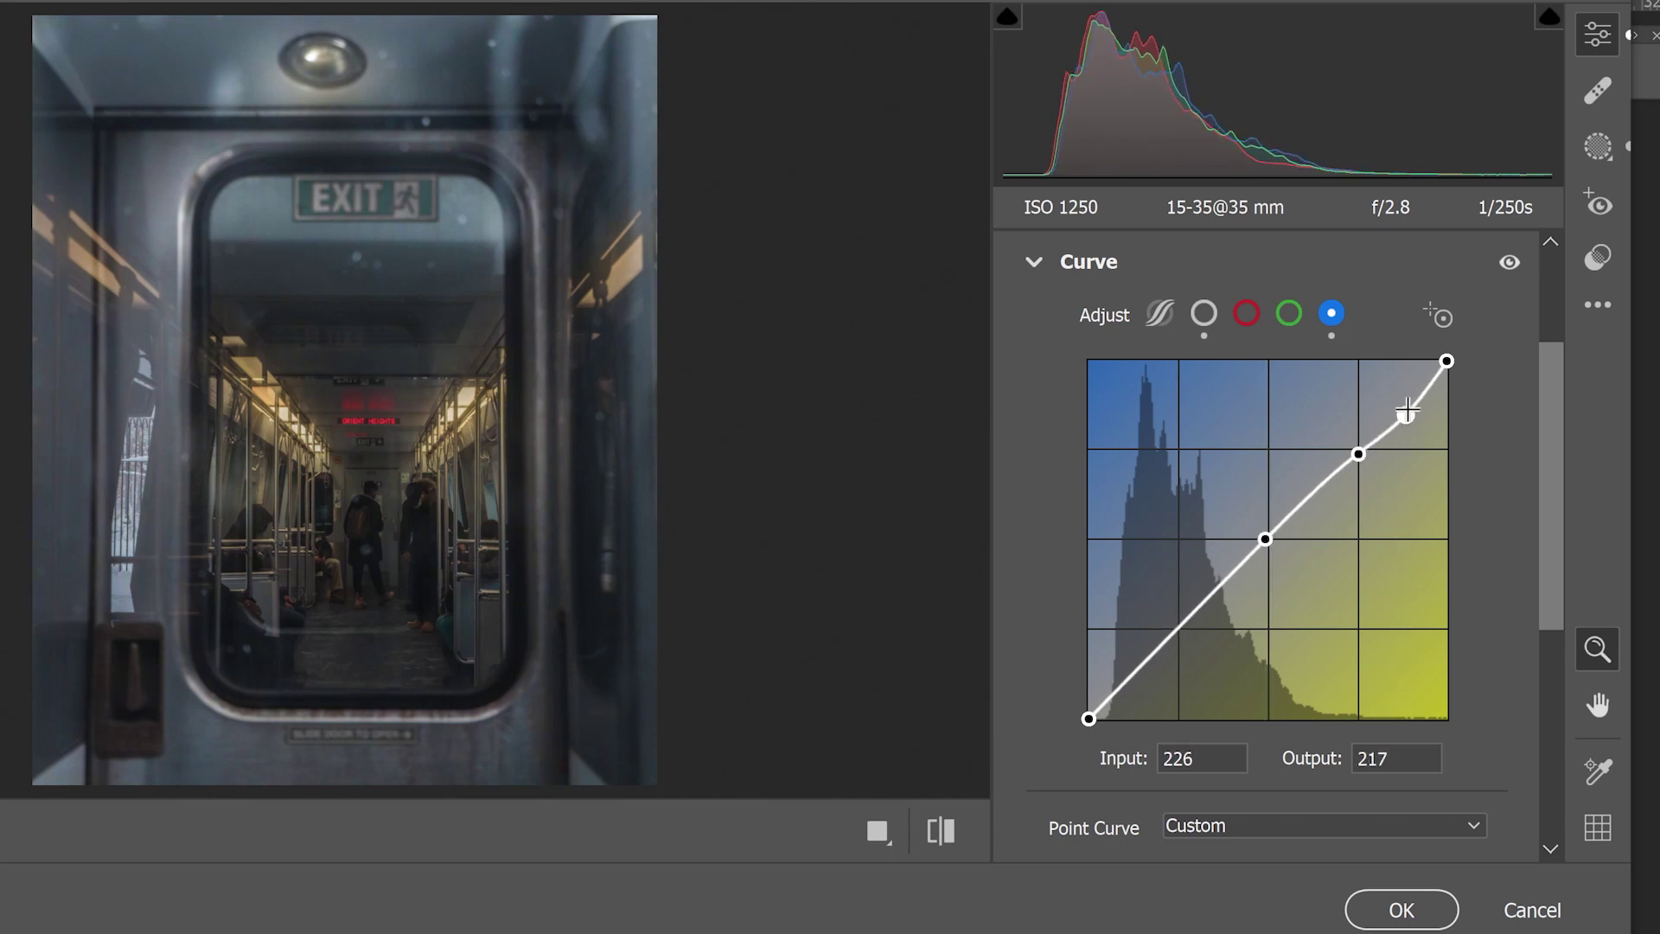
Lift the Red channel curve's black point to an output of 1.
click(1246, 313)
key(Up)
key(Up)
key(Up)
double_click(1405, 755)
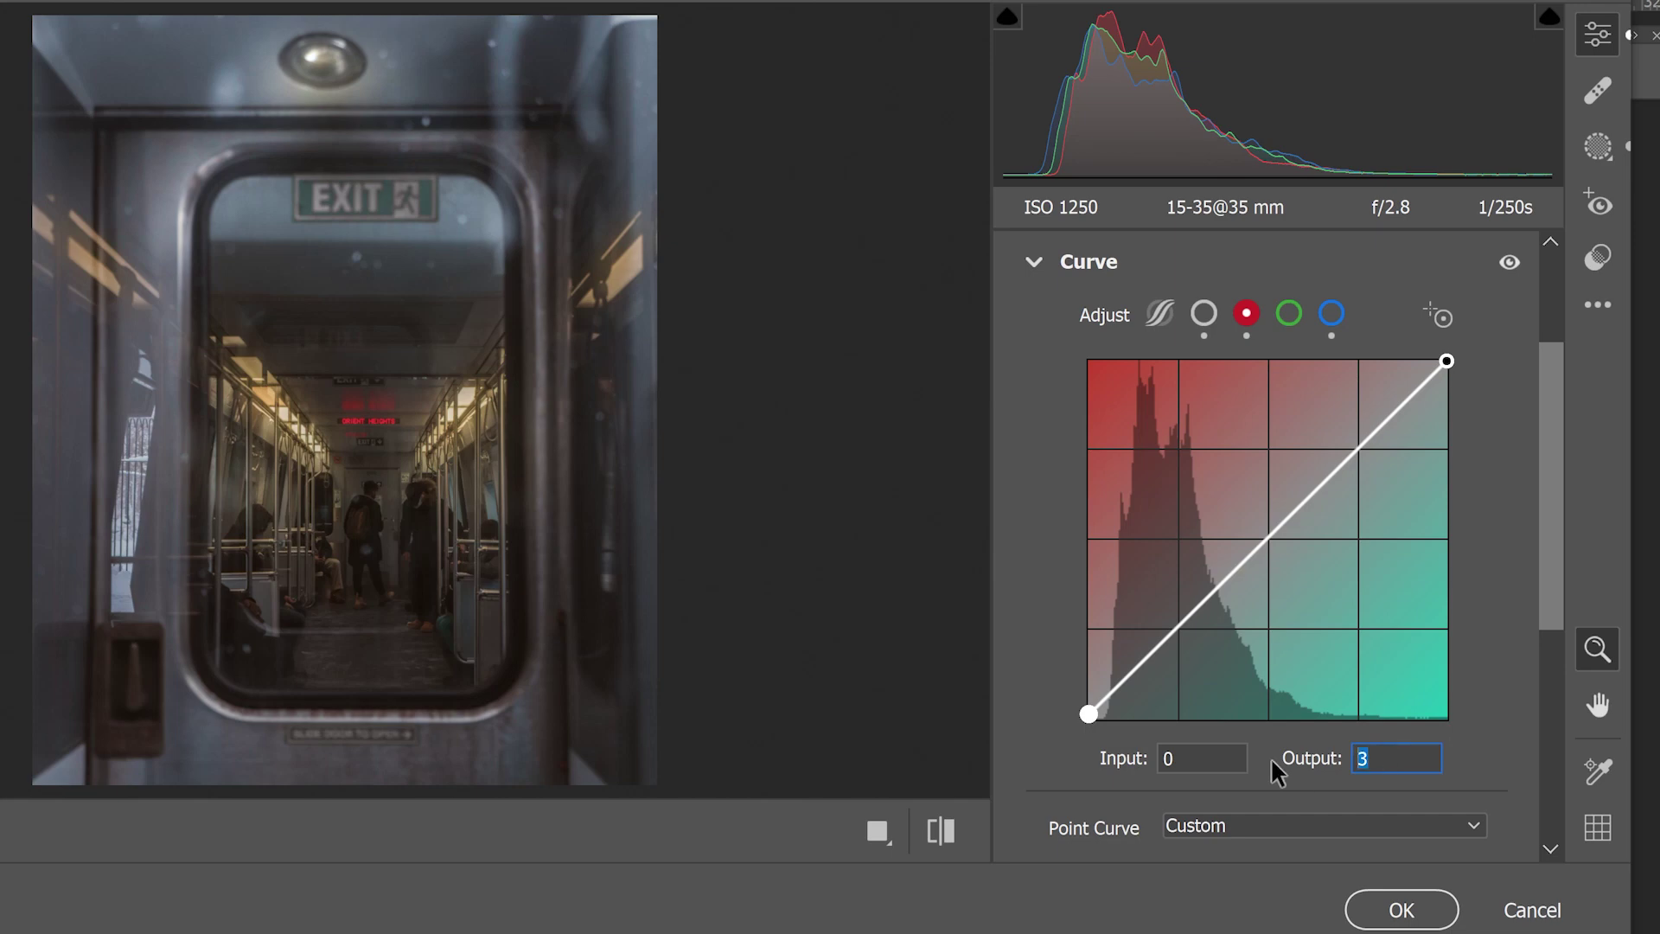
text(1)
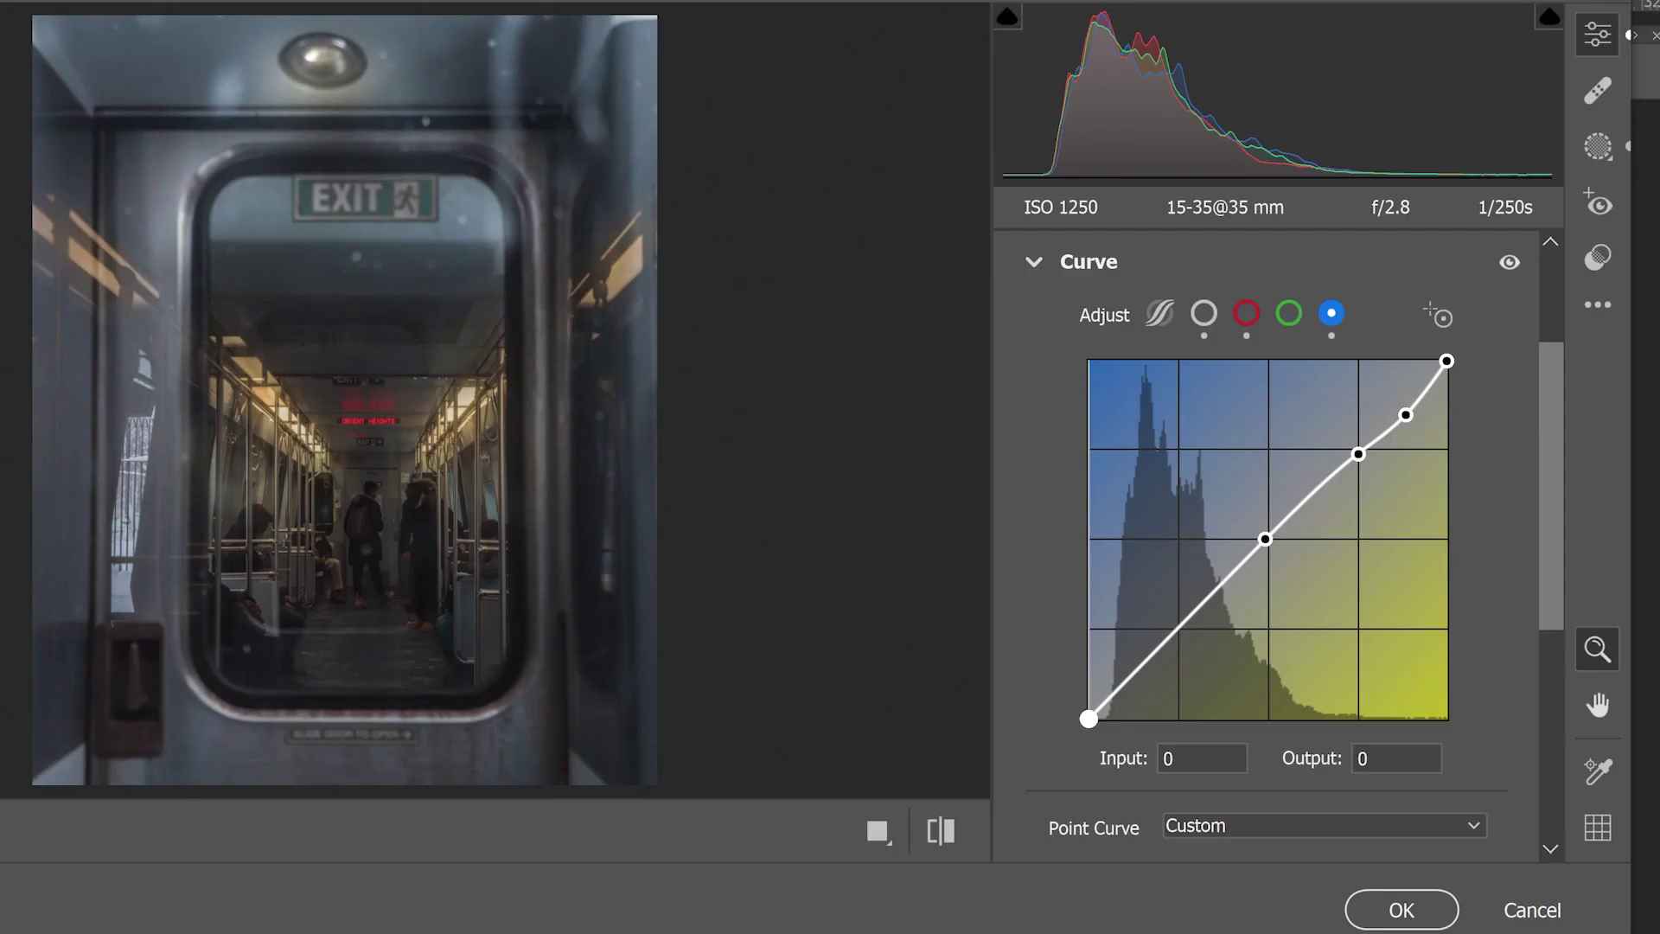
Move the blue curve's black and white points inward and tint midtones to Hue 198, Saturation 9.
key(Right)
key(Right)
key(Right)
key(Right)
key(Right)
key(Right)
key(Right)
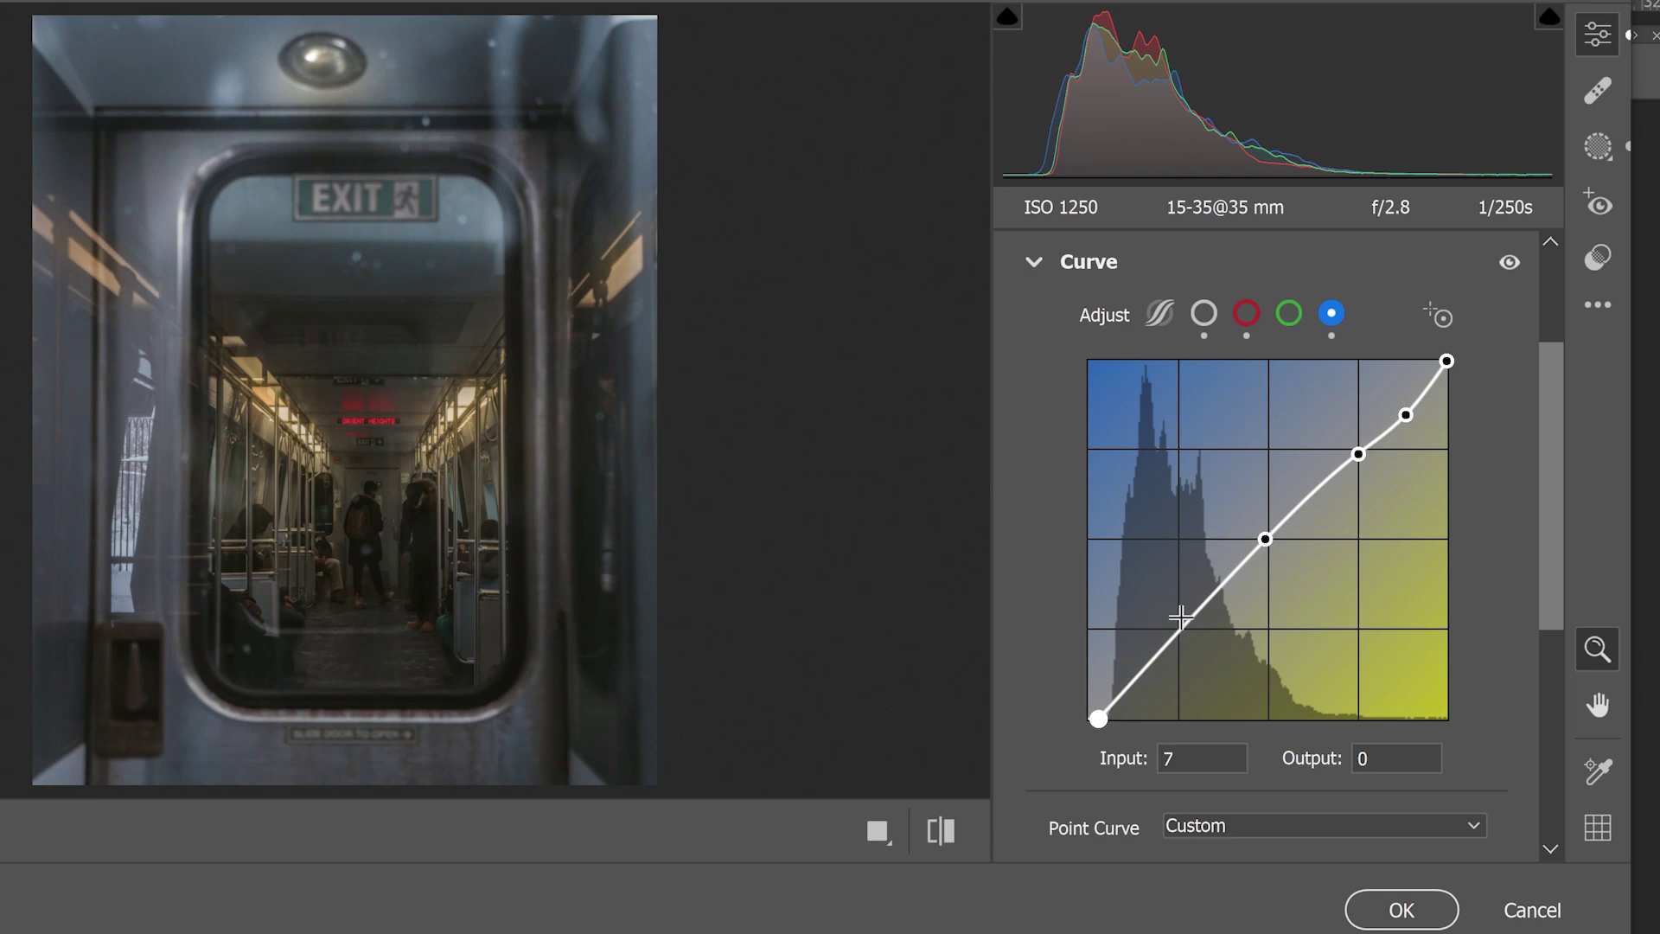
drag(1447, 360, 1438, 335)
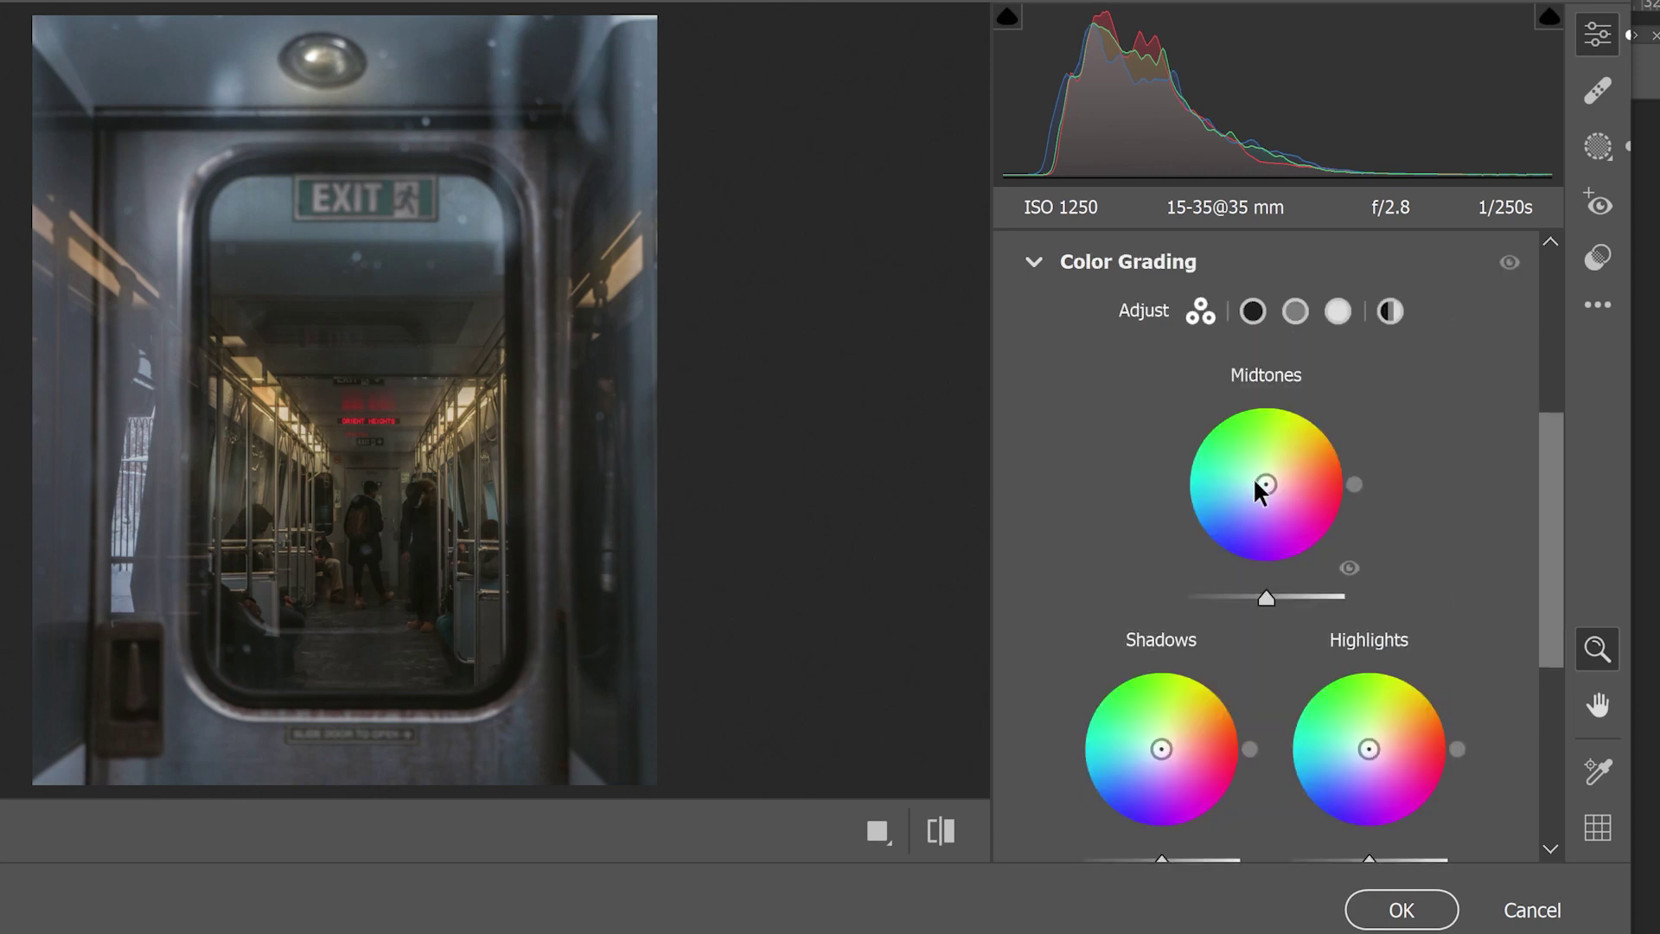
drag(1264, 485, 1260, 486)
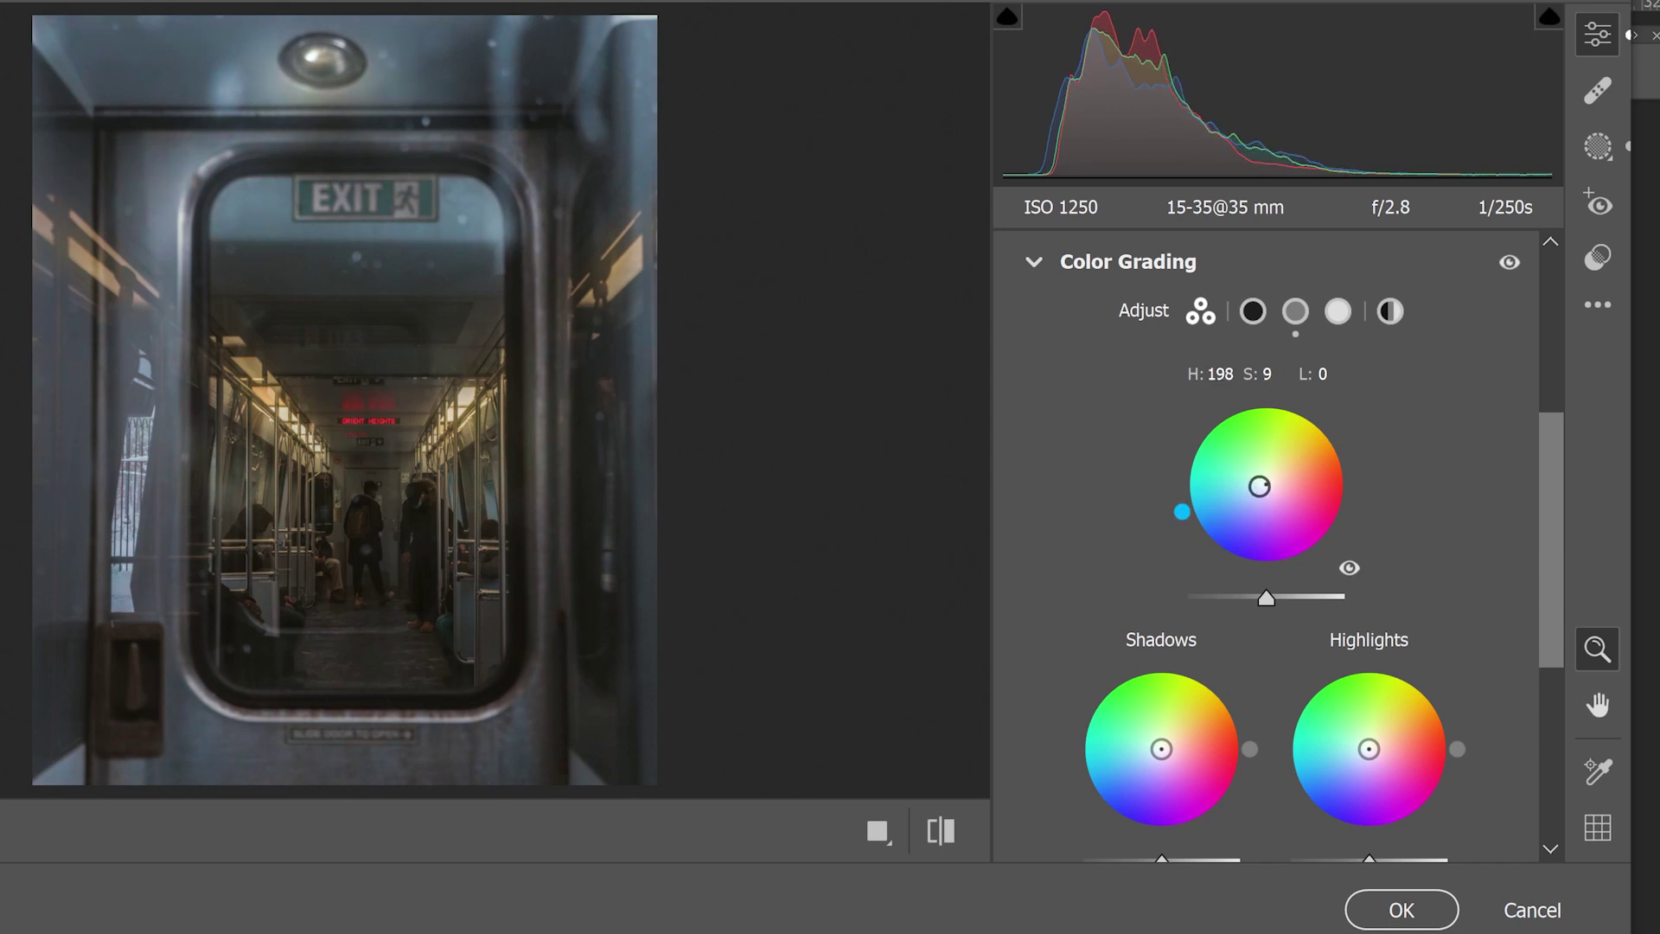
Grade midtones to Hue 181, shadows to Hue 40 Saturation 11, highlights to Hue 170 Saturation 8, then compare.
drag(1181, 512, 1179, 488)
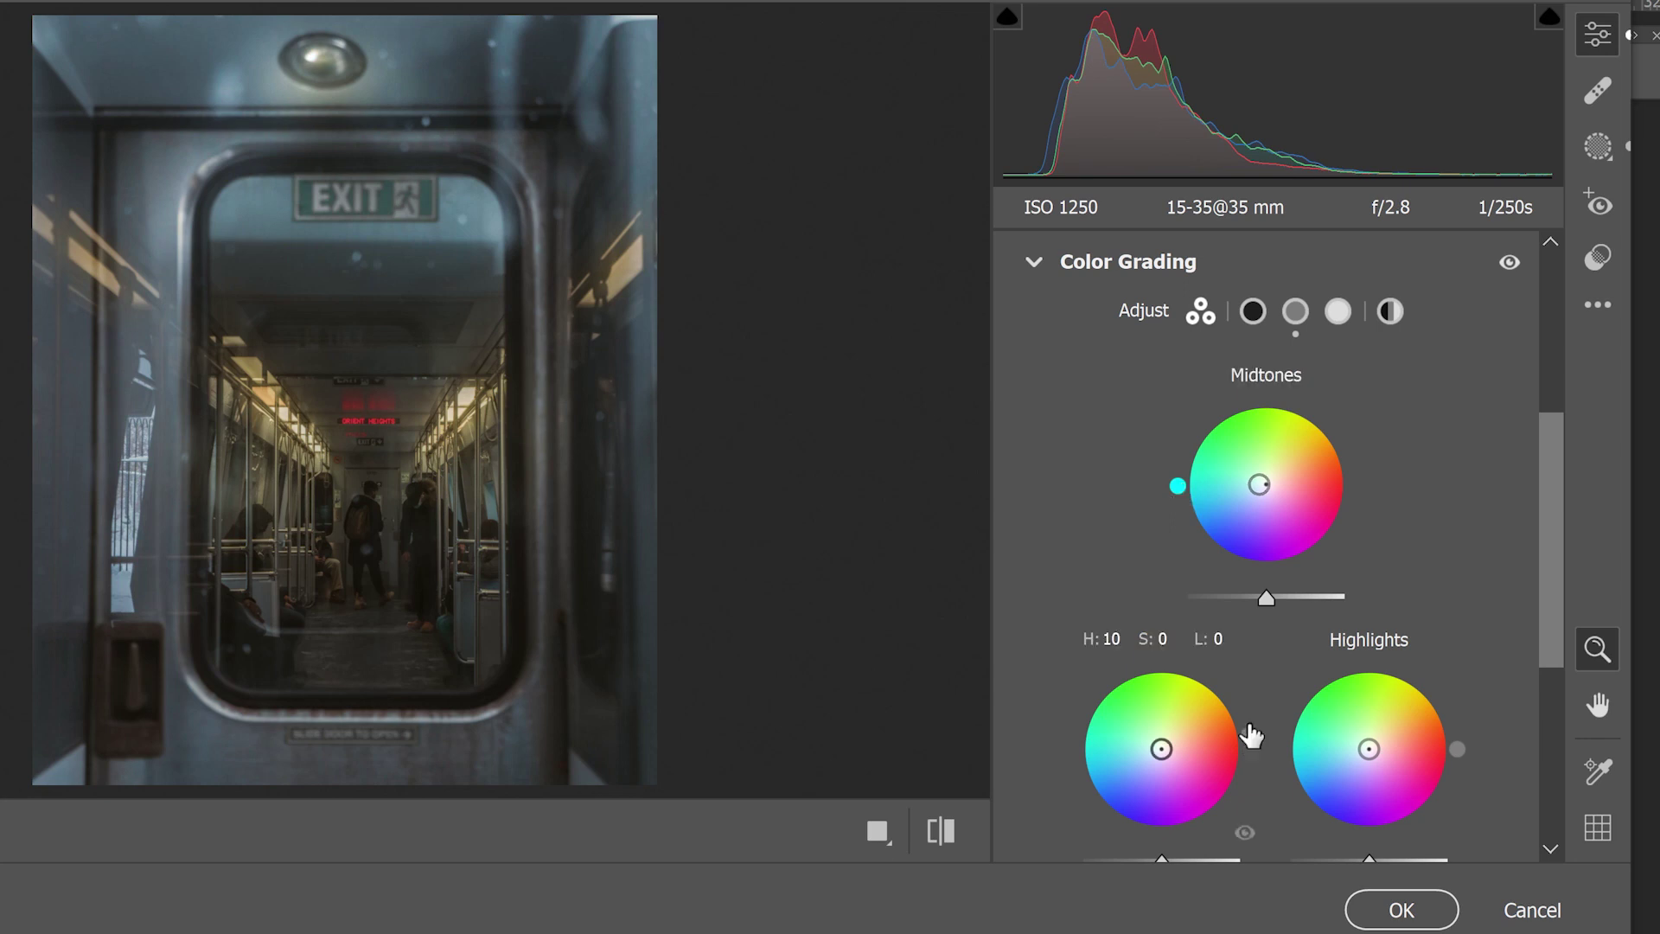
drag(1251, 735, 1255, 692)
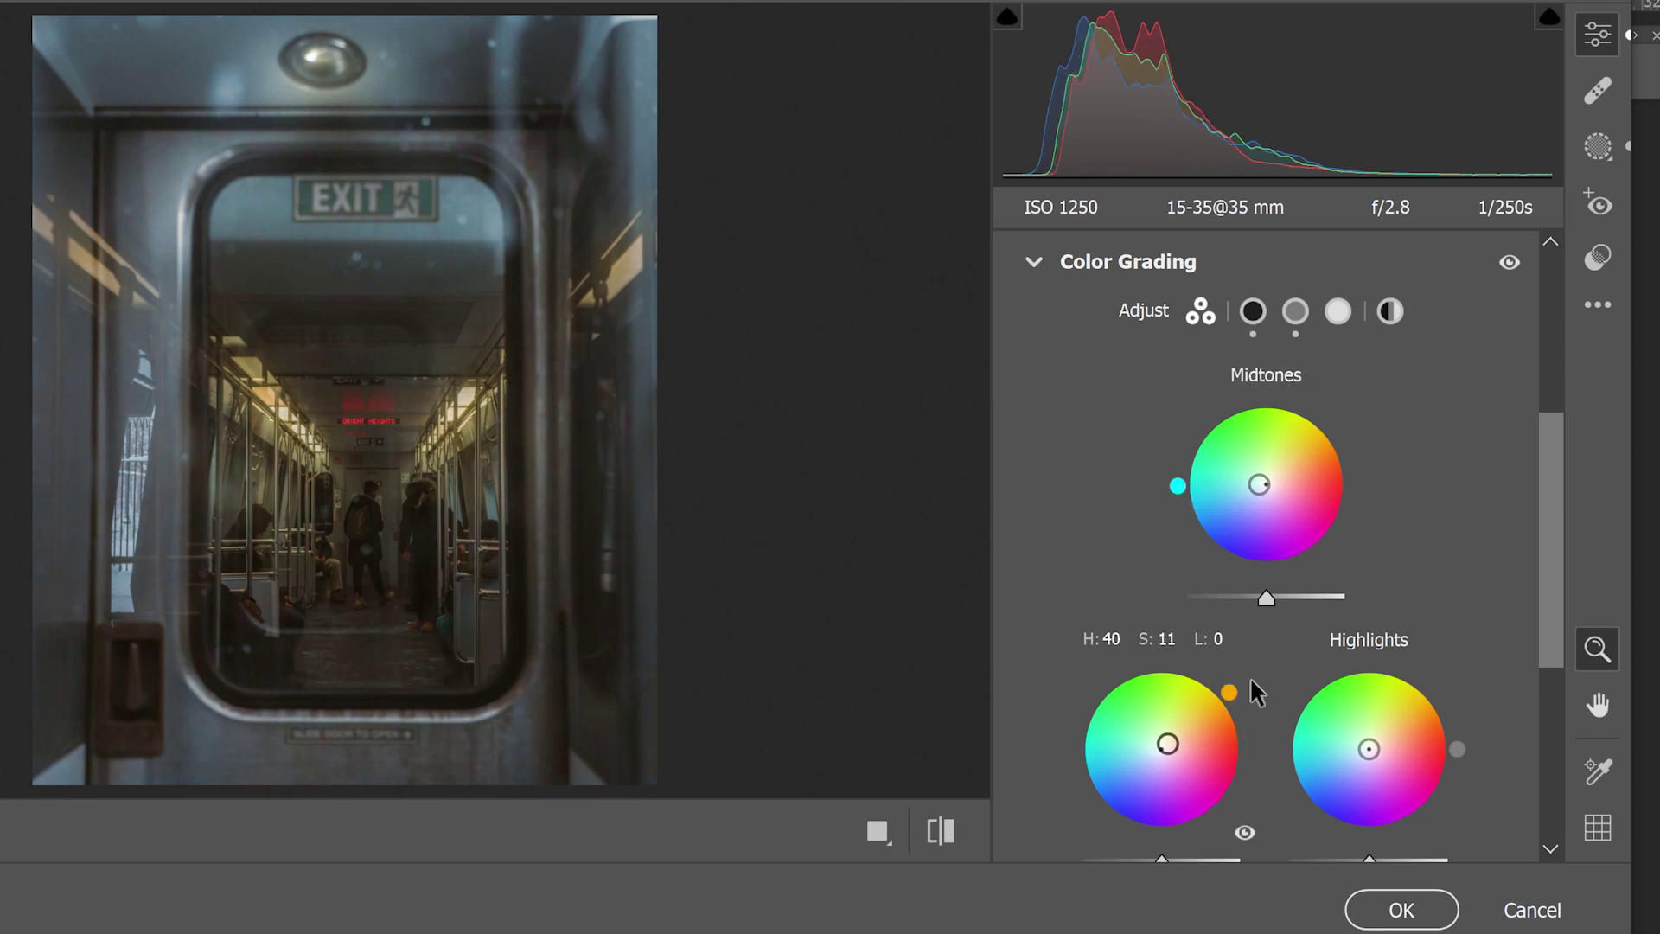
drag(1368, 749, 1363, 747)
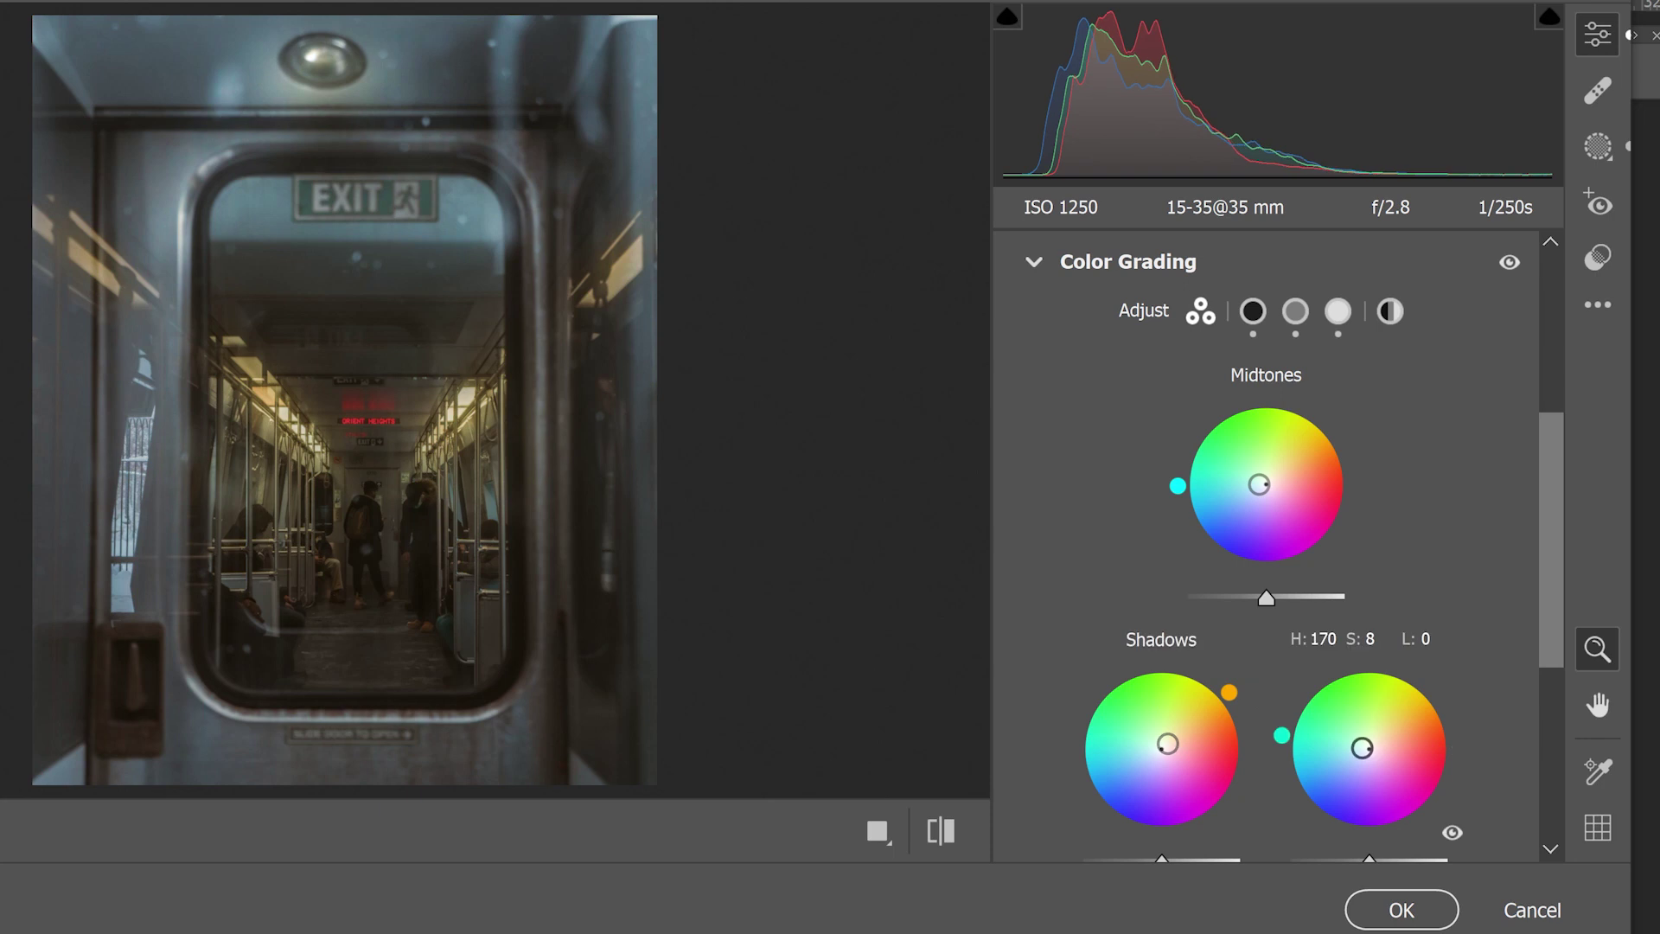
click(938, 844)
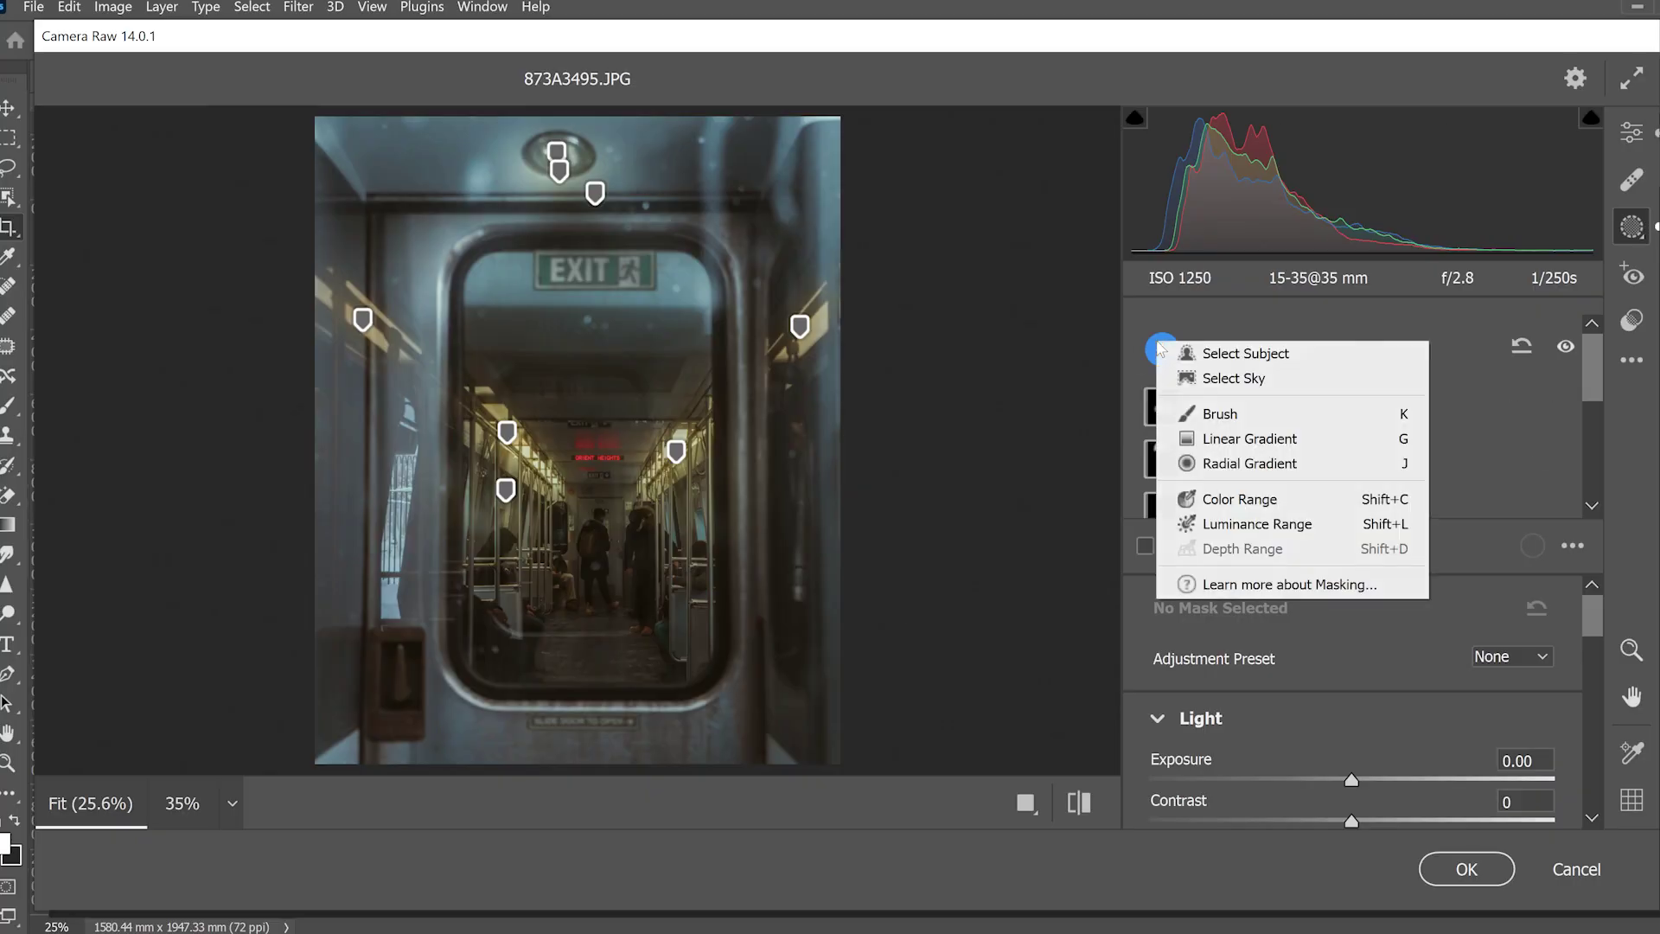
Add a gradient mask across the image's left side and lower its exposure.
click(1208, 441)
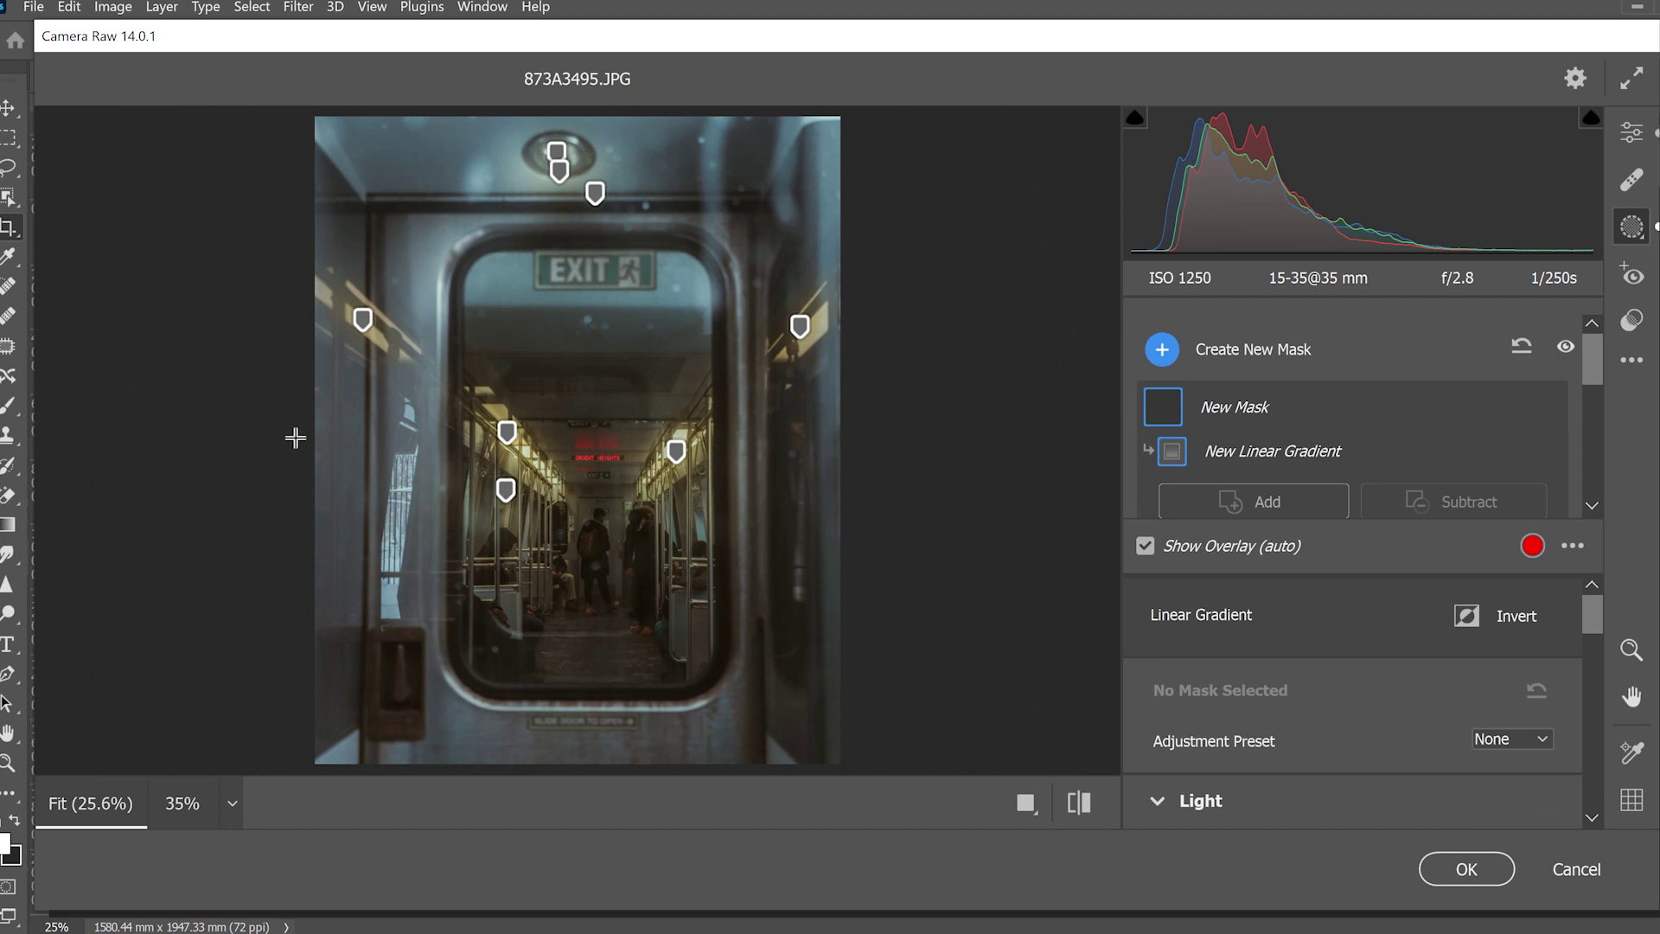
drag(263, 428, 571, 431)
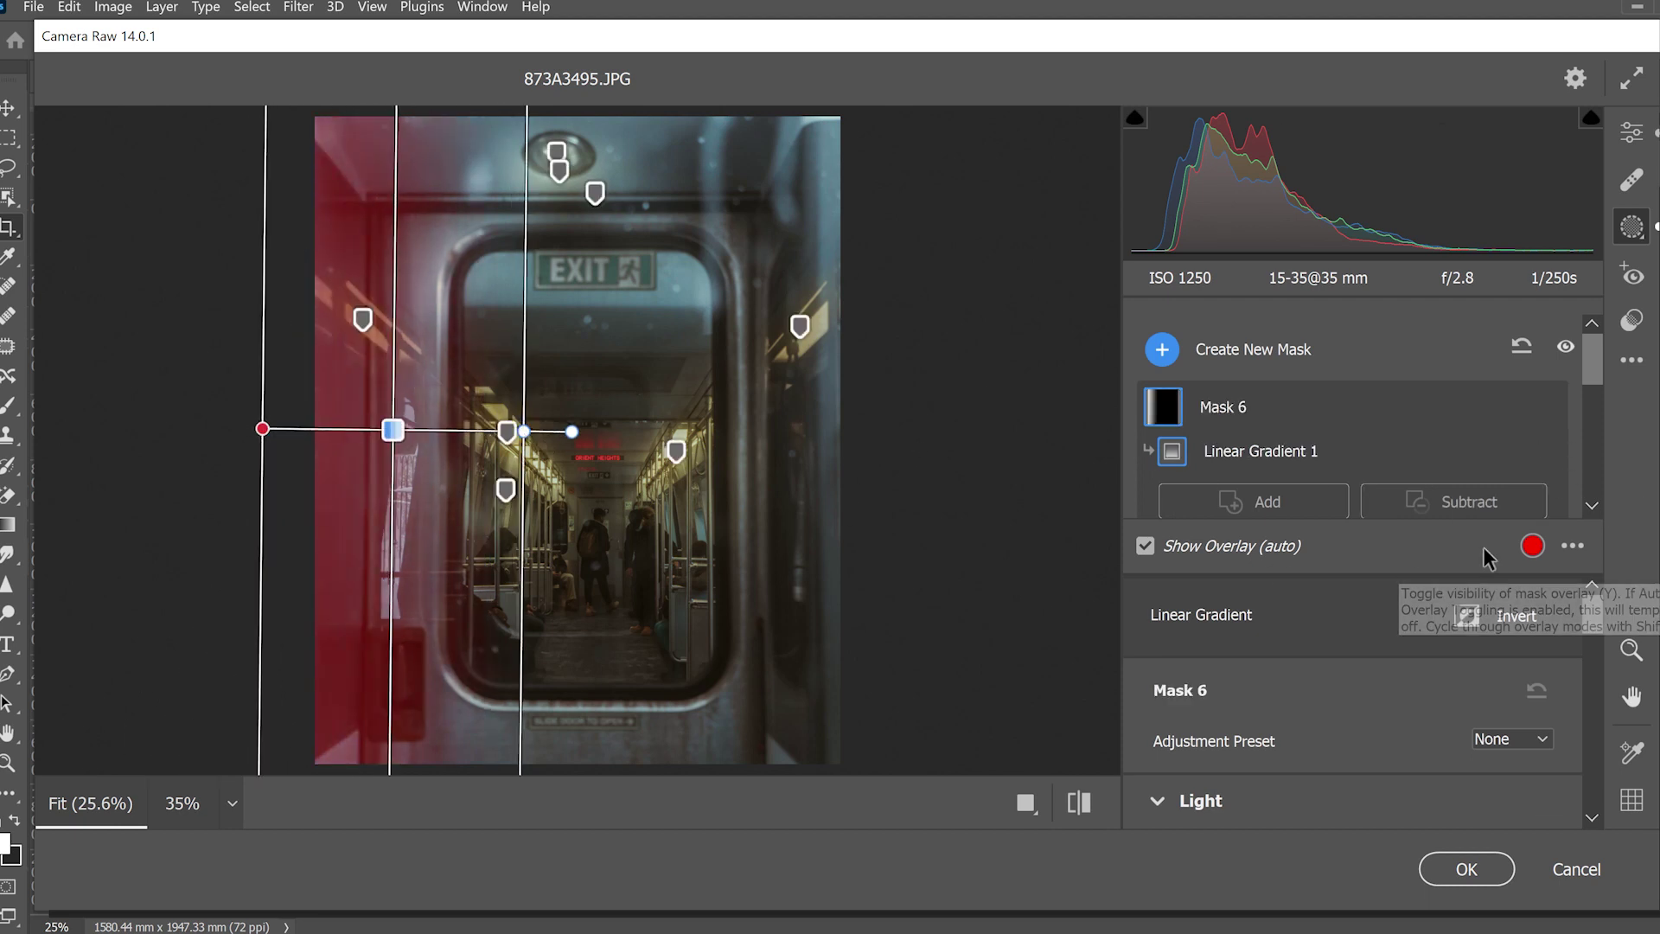
drag(1589, 601, 1591, 635)
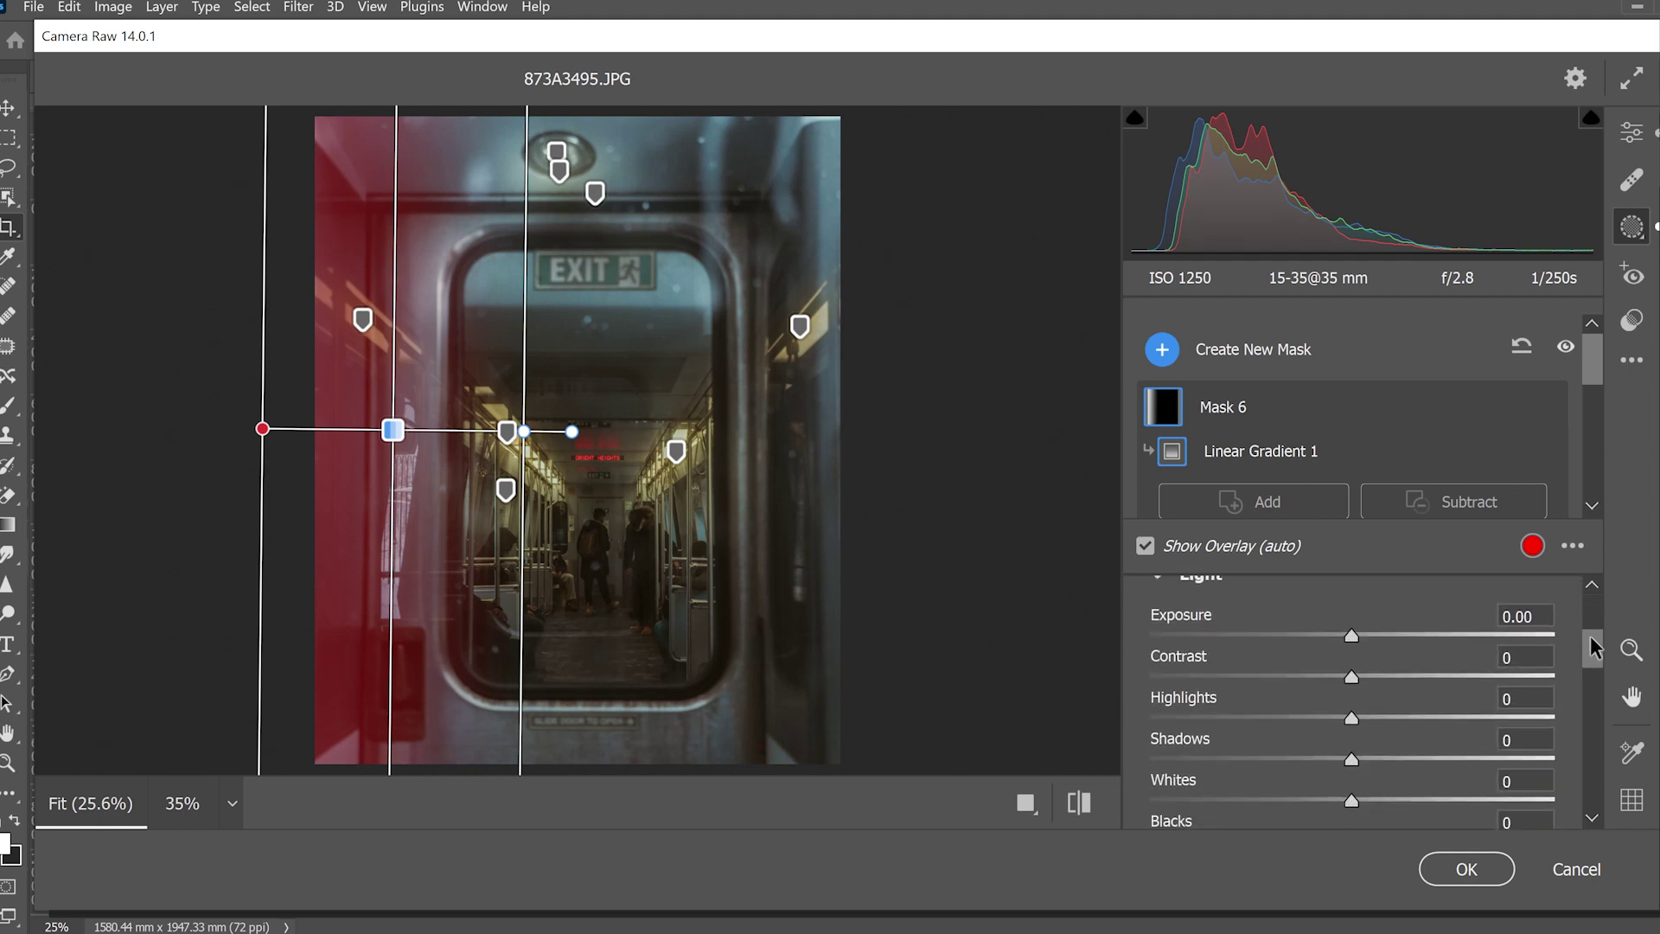
drag(1350, 634, 1307, 634)
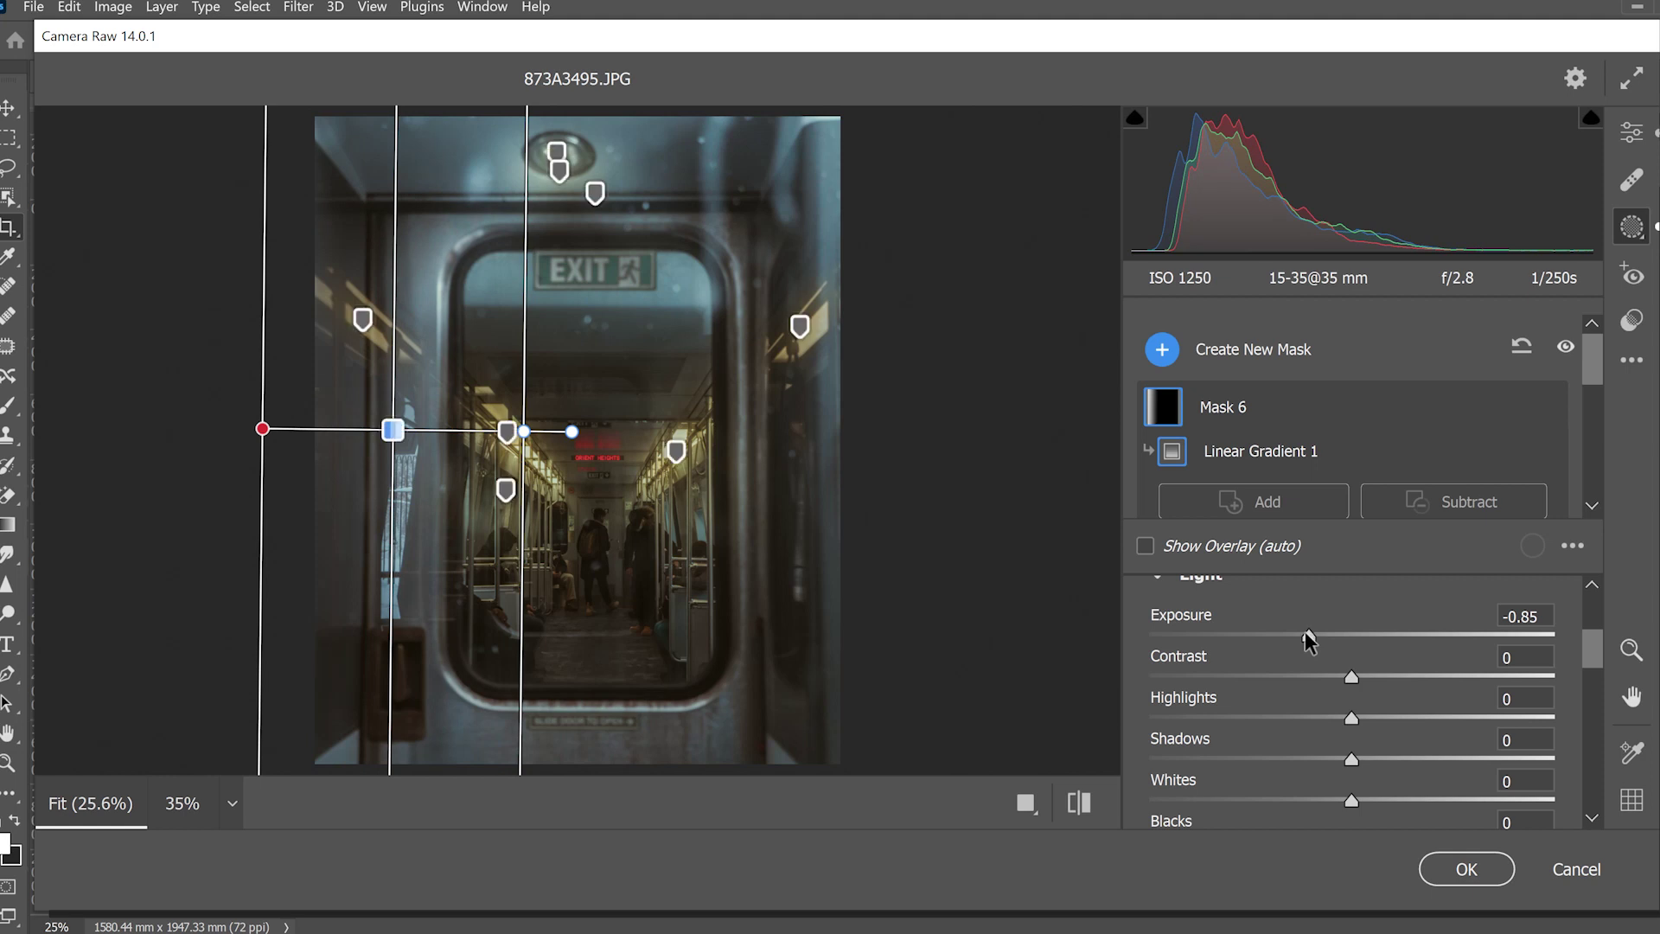
Add a linear gradient mask over the right side, lower its exposure slightly, then hide it.
click(1162, 348)
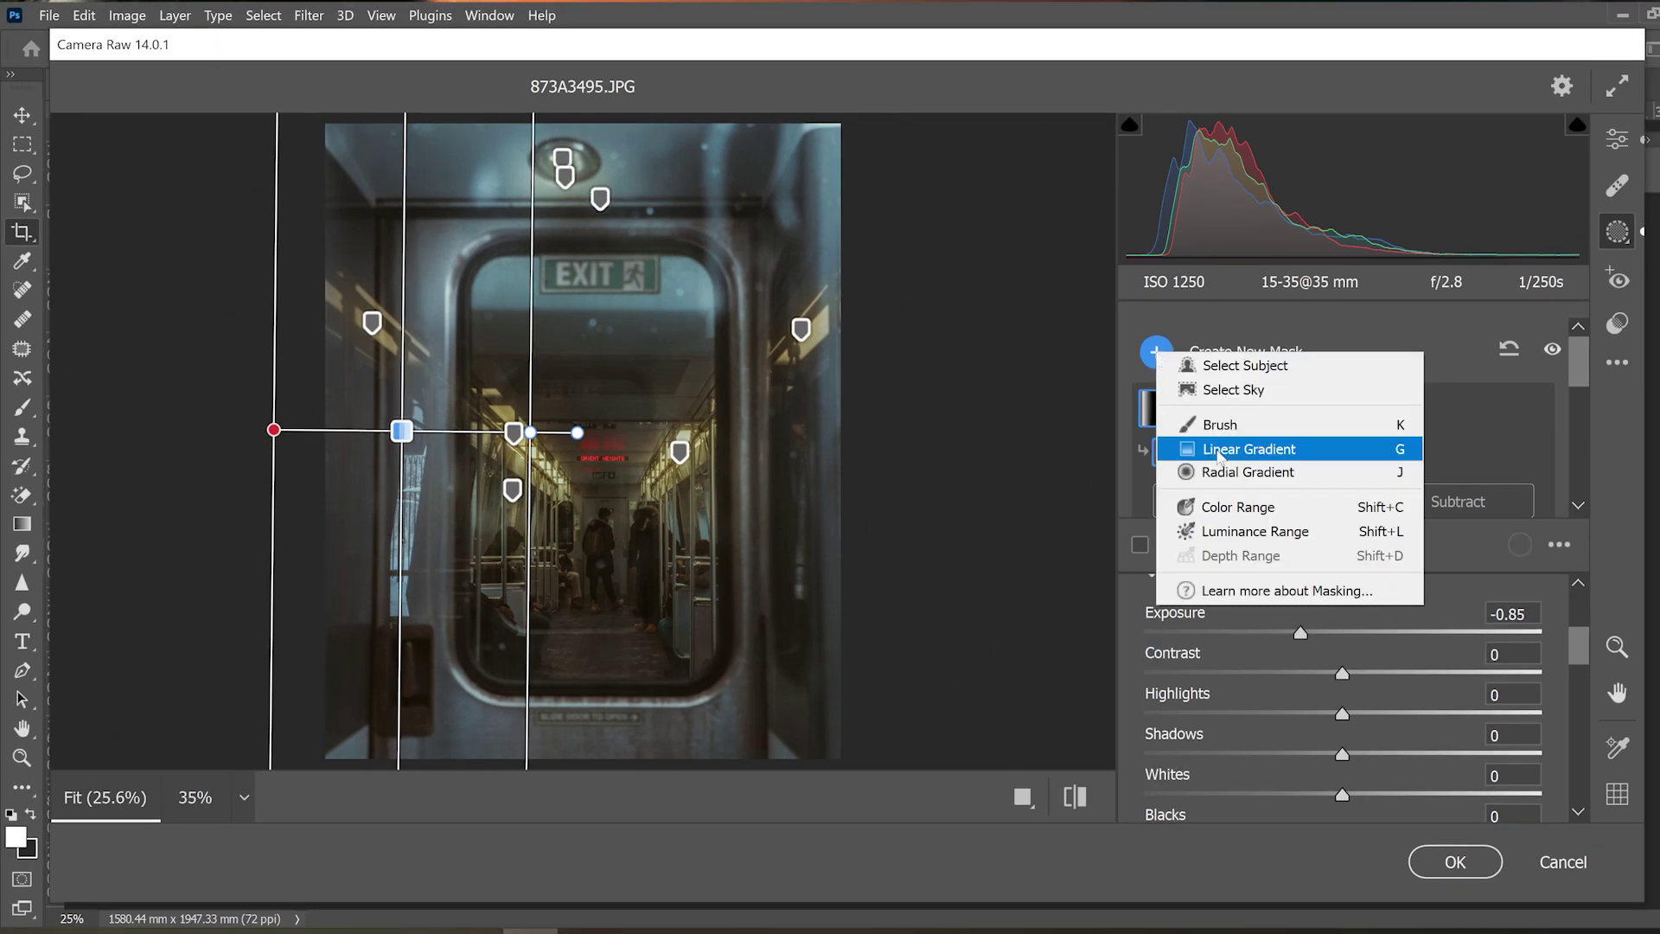
click(1219, 449)
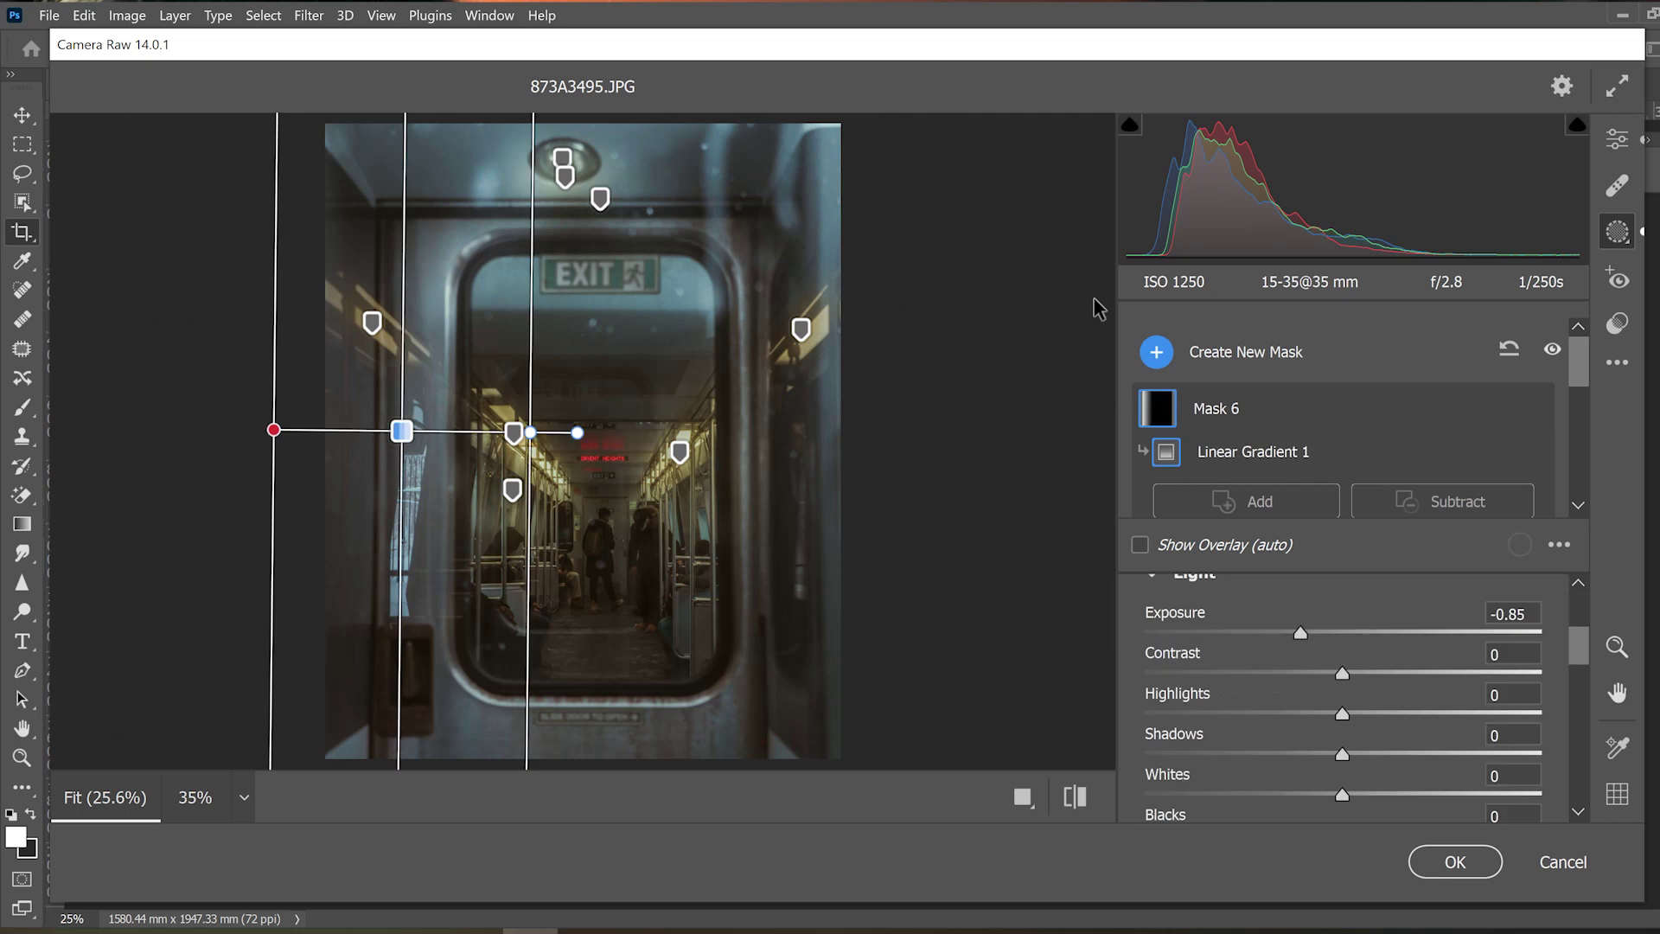
drag(856, 440, 655, 448)
drag(1340, 692, 1334, 692)
click(1531, 451)
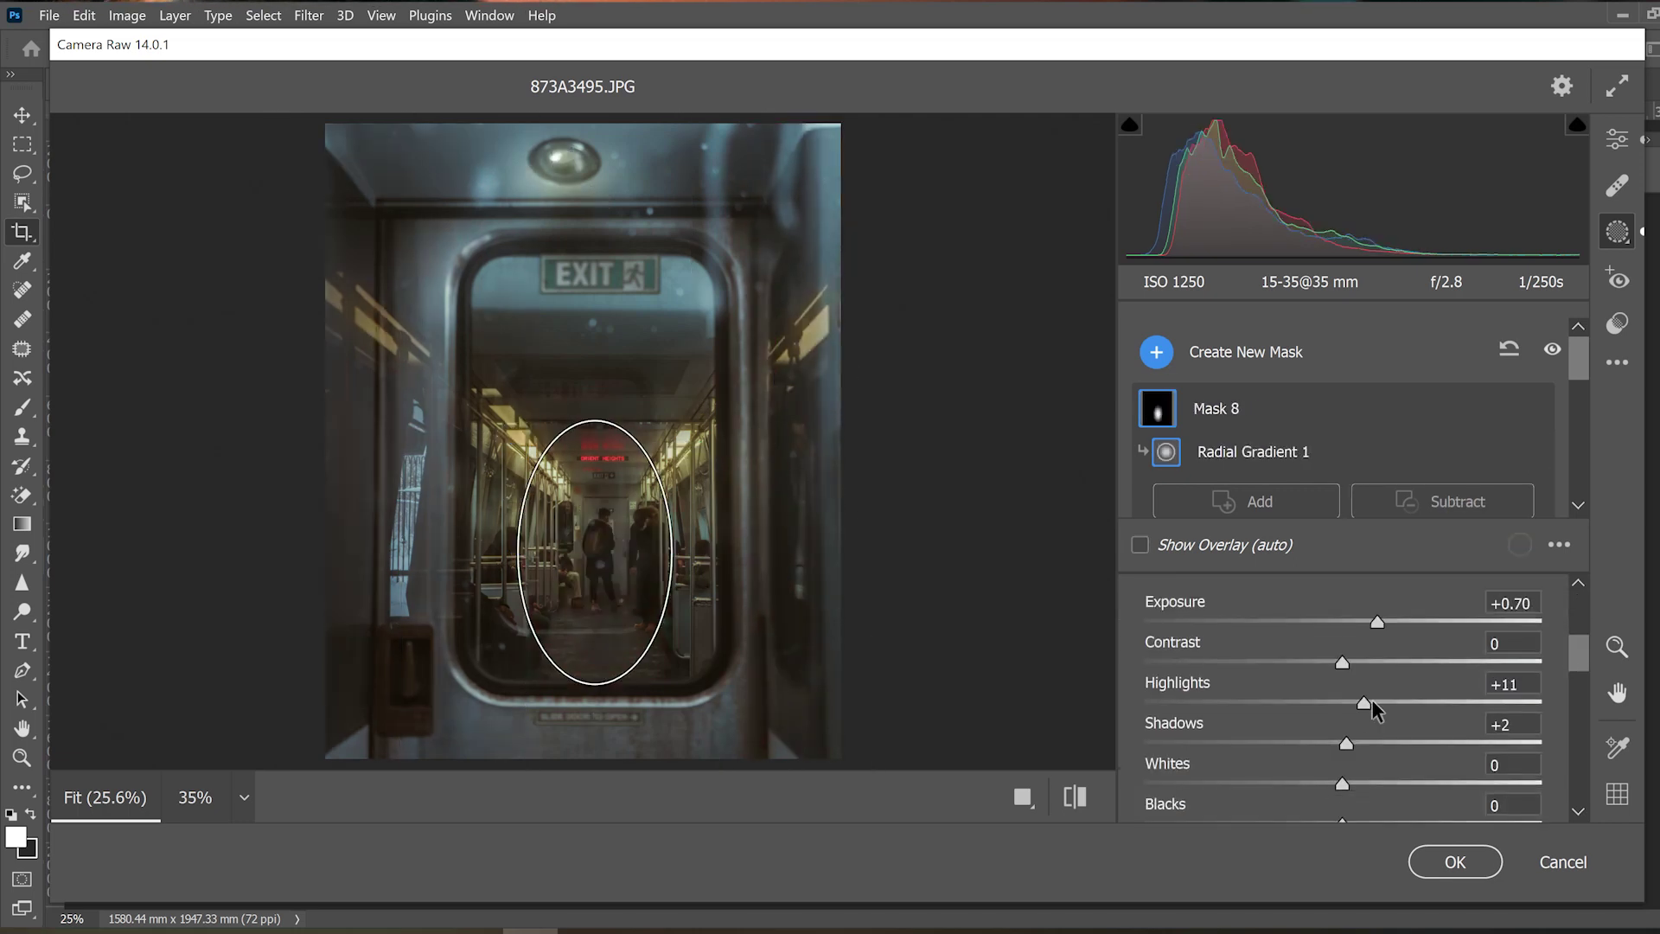
Raise the radial mask's Highlights to +18 and Shadows to +7.
mouse_move(1371, 698)
mouse_down()
mouse_move(1341, 700)
mouse_move(1377, 695)
mouse_up()
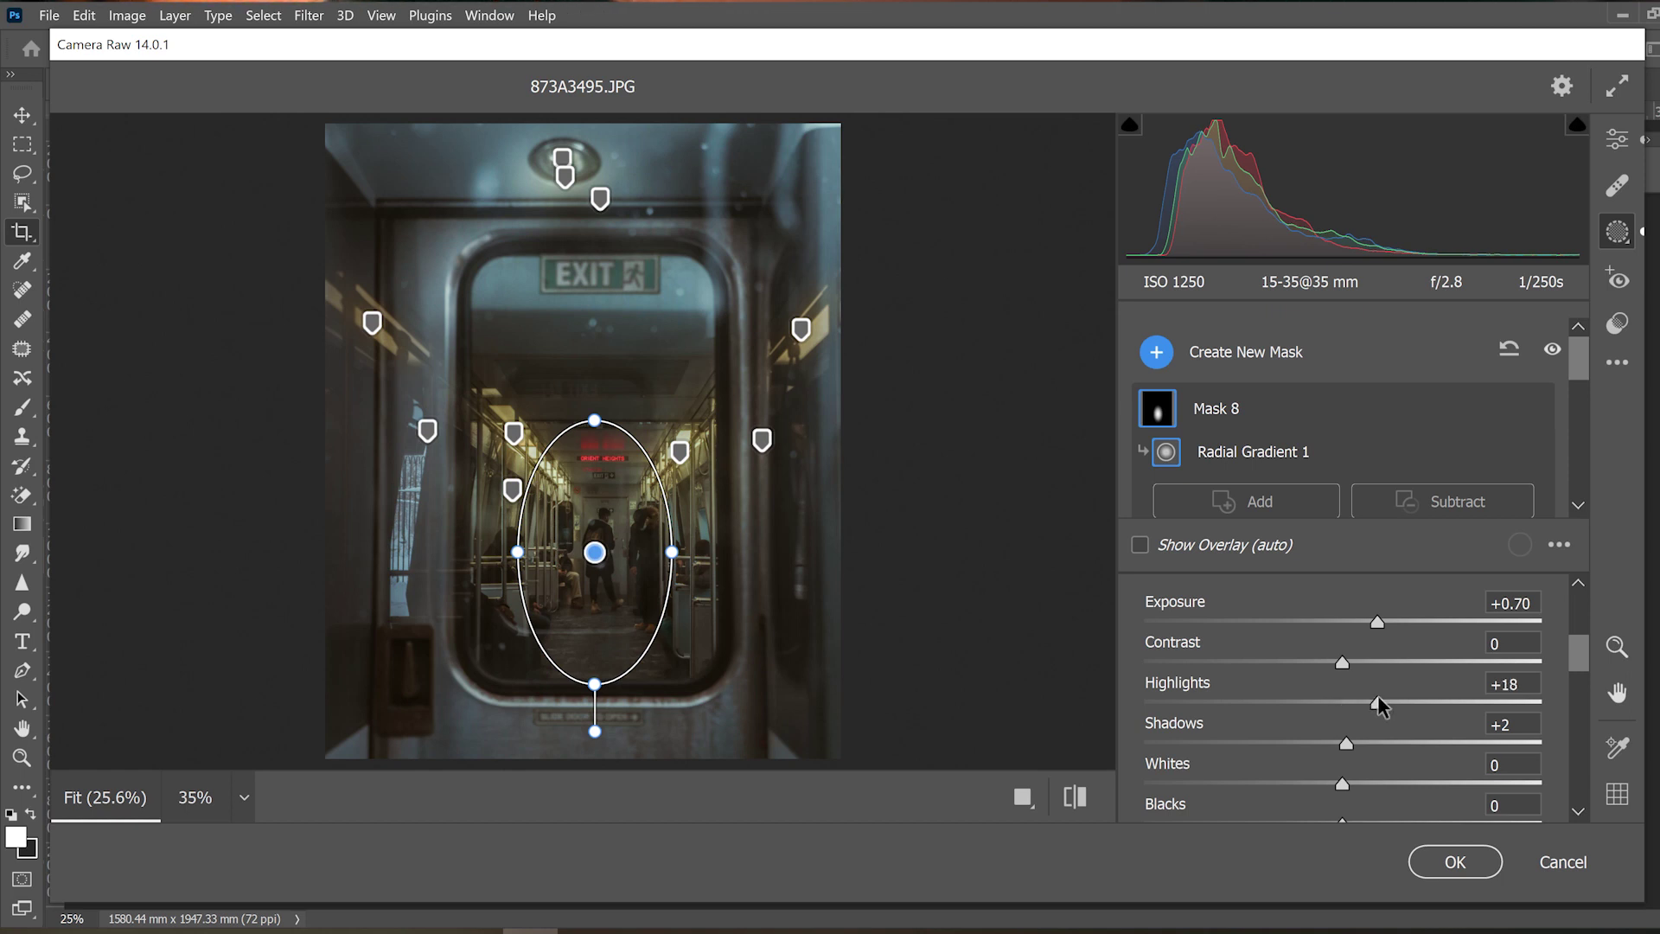
drag(1347, 743, 1357, 742)
click(1075, 796)
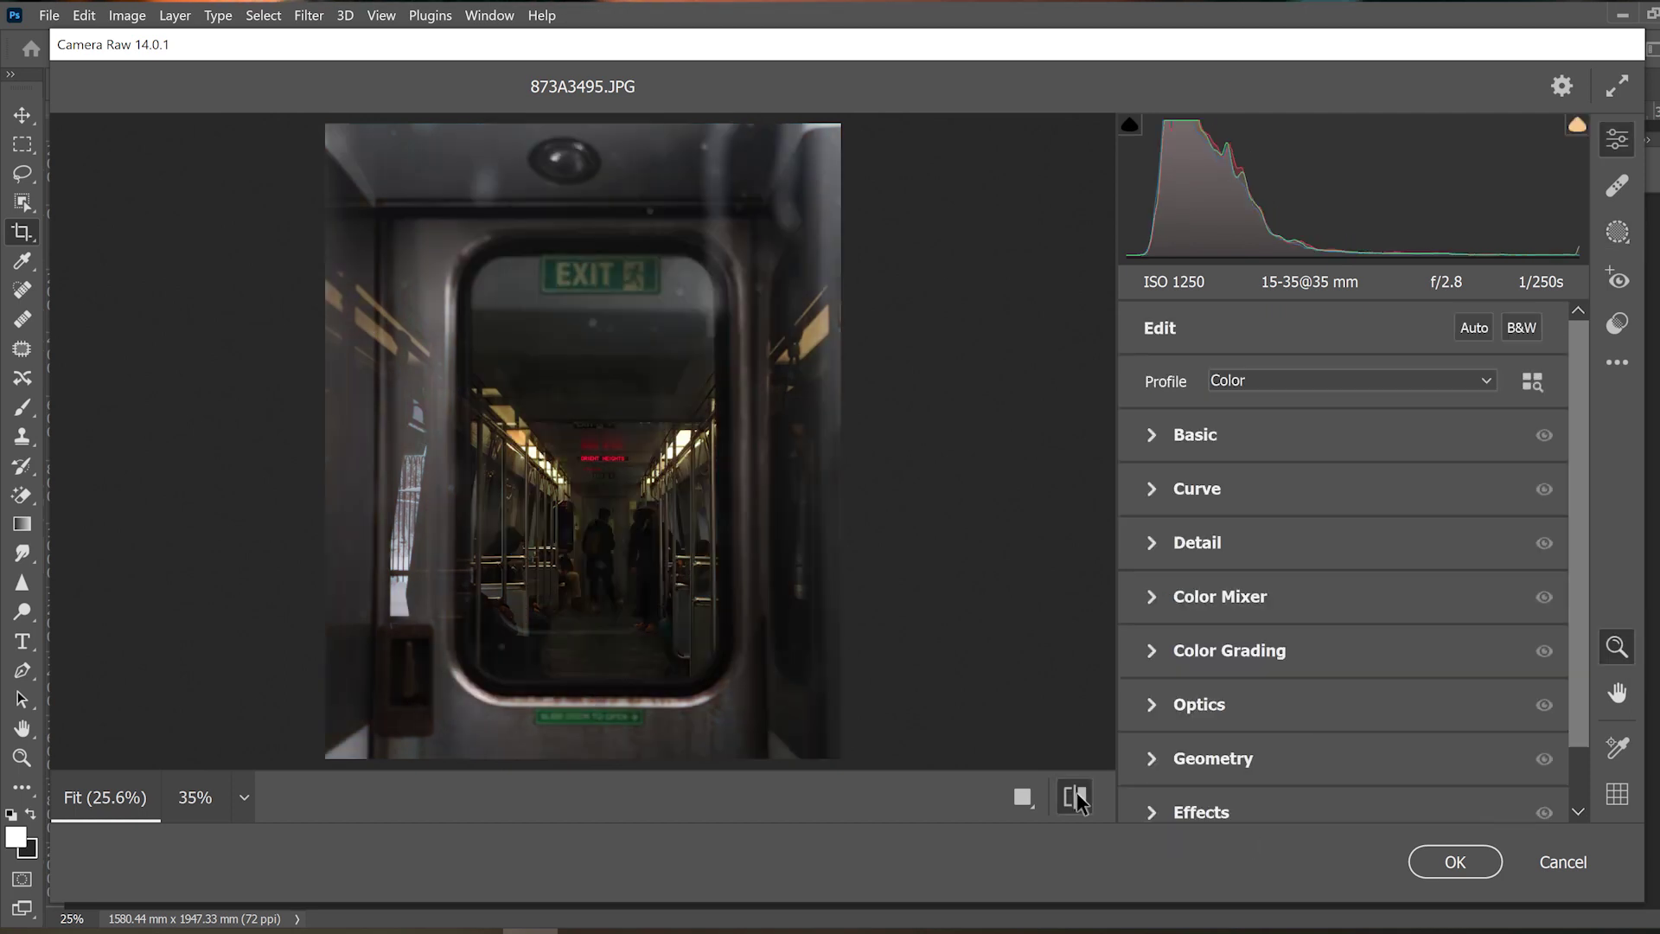
Compare the edited train photo with the original and commit the Camera Raw edits.
click(1075, 797)
click(1438, 865)
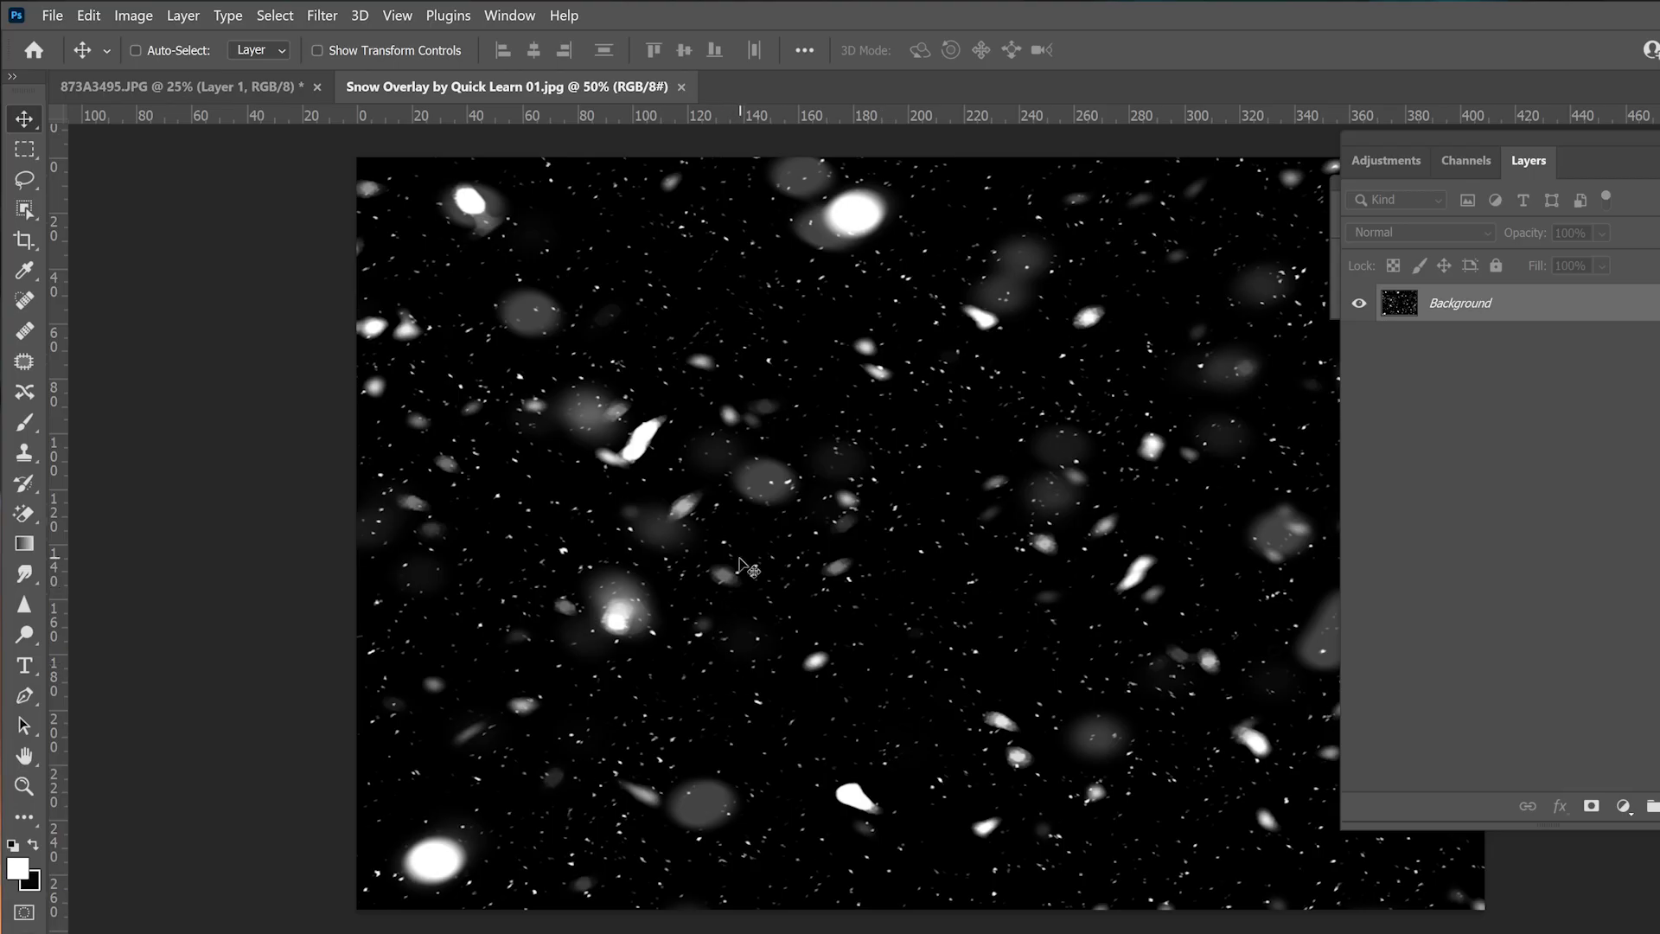
Move the snow image onto the train photo as a layer, position it, and set it to Screen blending.
drag(740, 560, 169, 81)
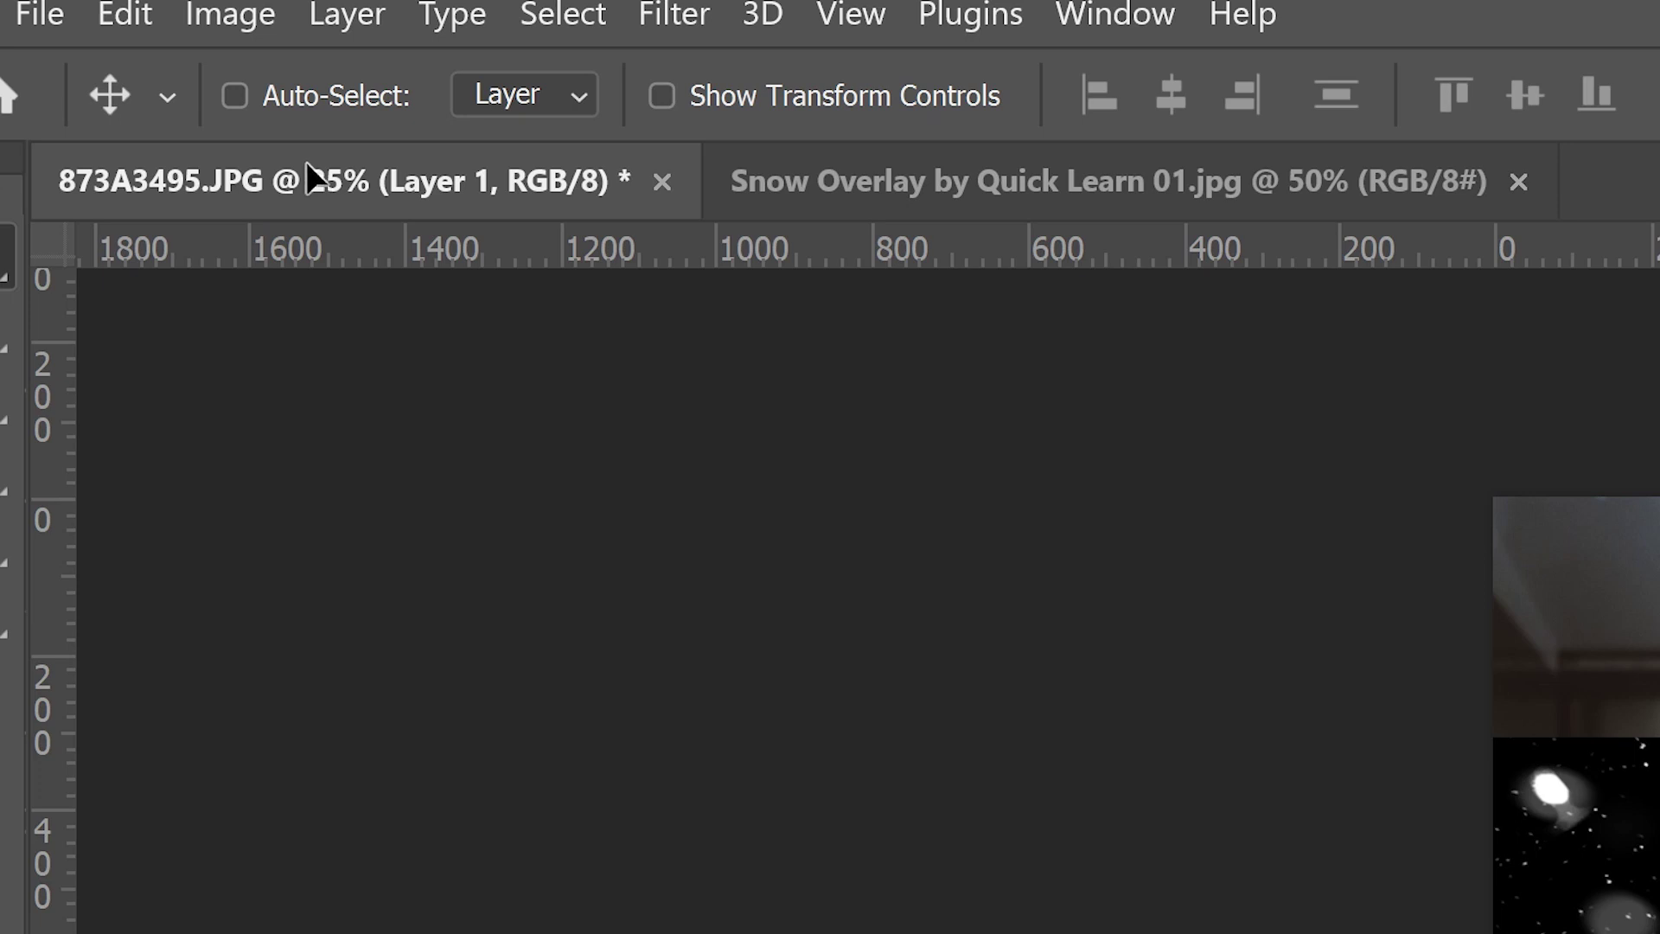
drag(306, 161, 1656, 694)
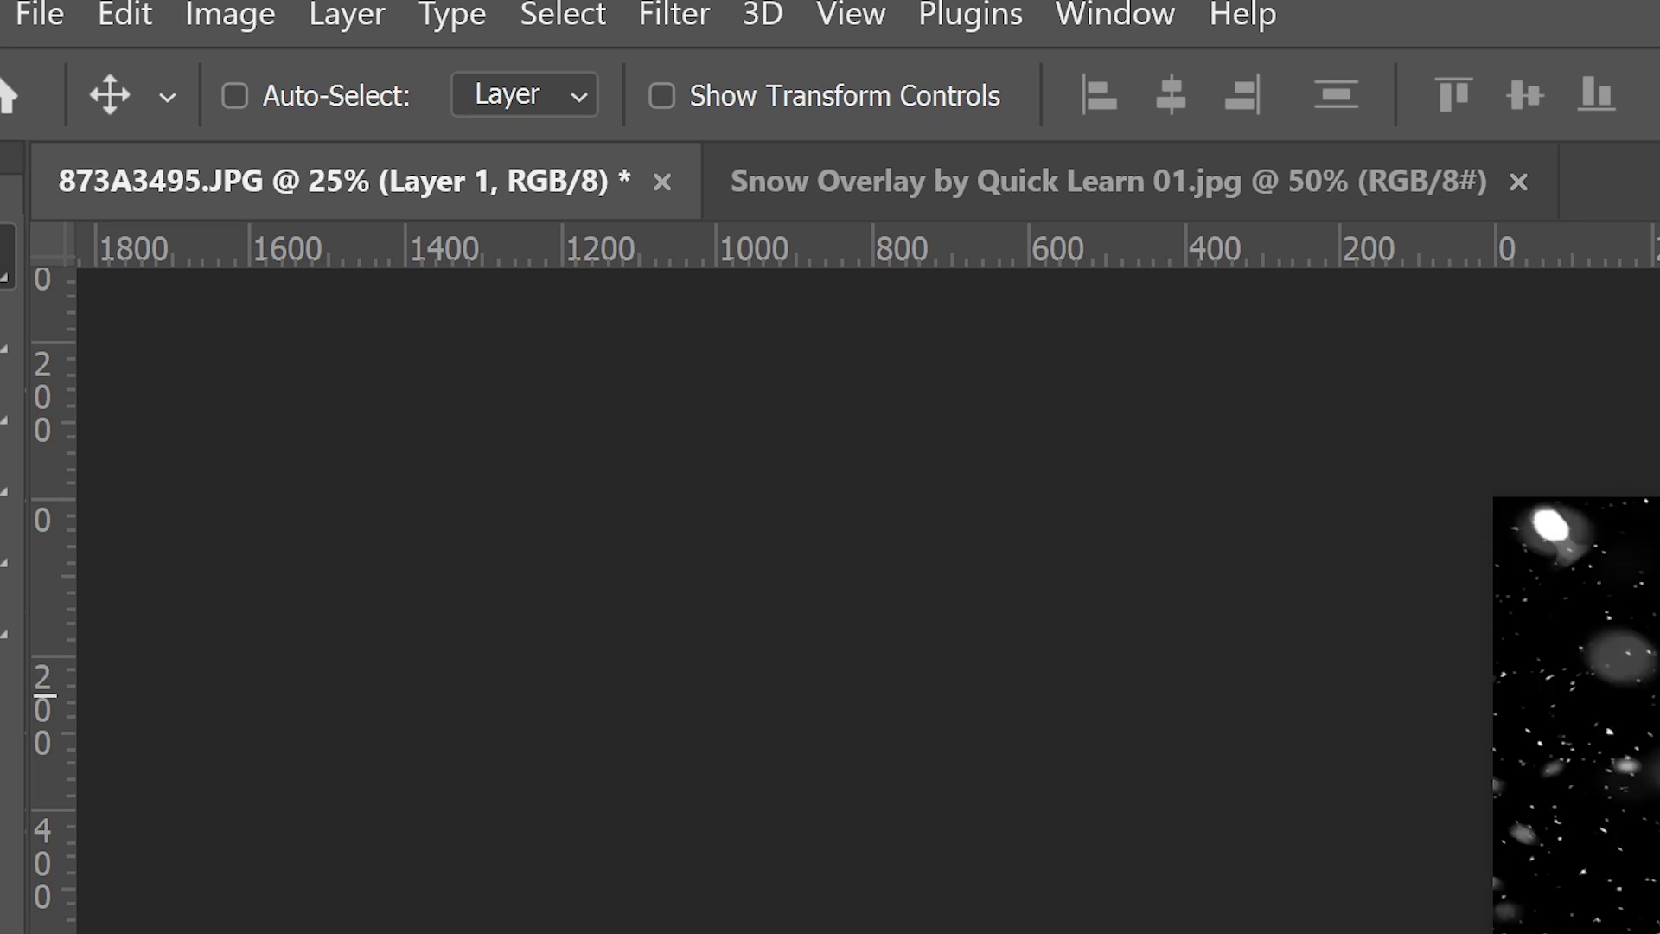
drag(716, 292, 897, 391)
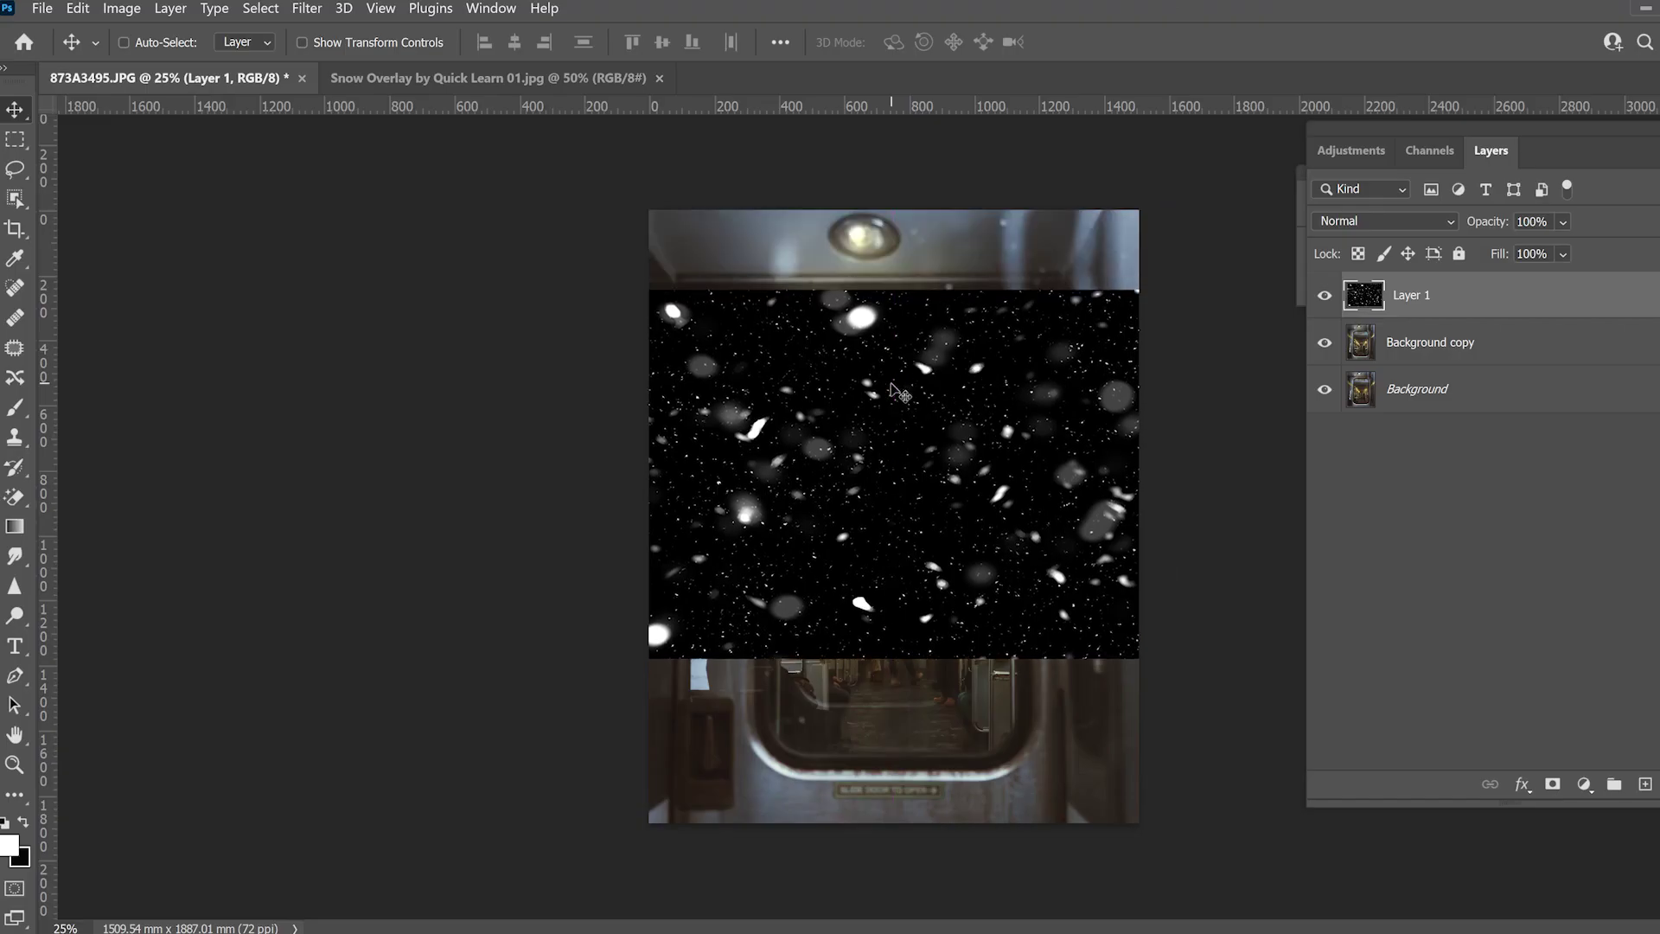
click(1451, 222)
click(1375, 415)
key(ctrl+t)
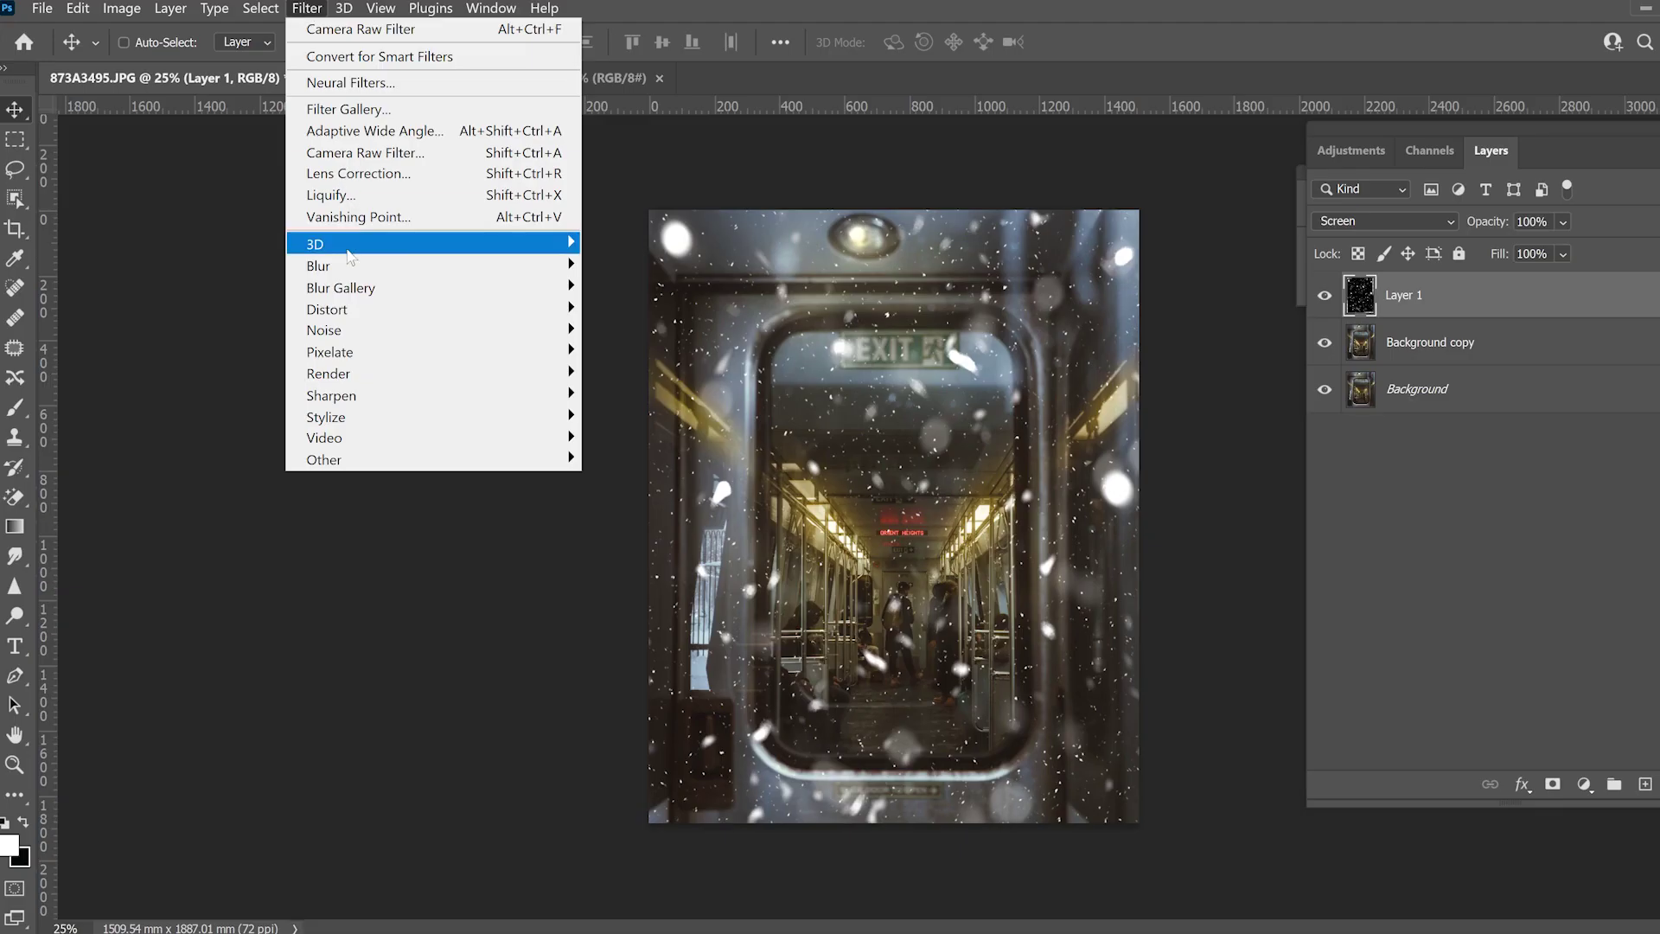
Apply a Motion Blur to the snow layer at a 23° angle and about 110 pixels distance.
mouse_move(345, 265)
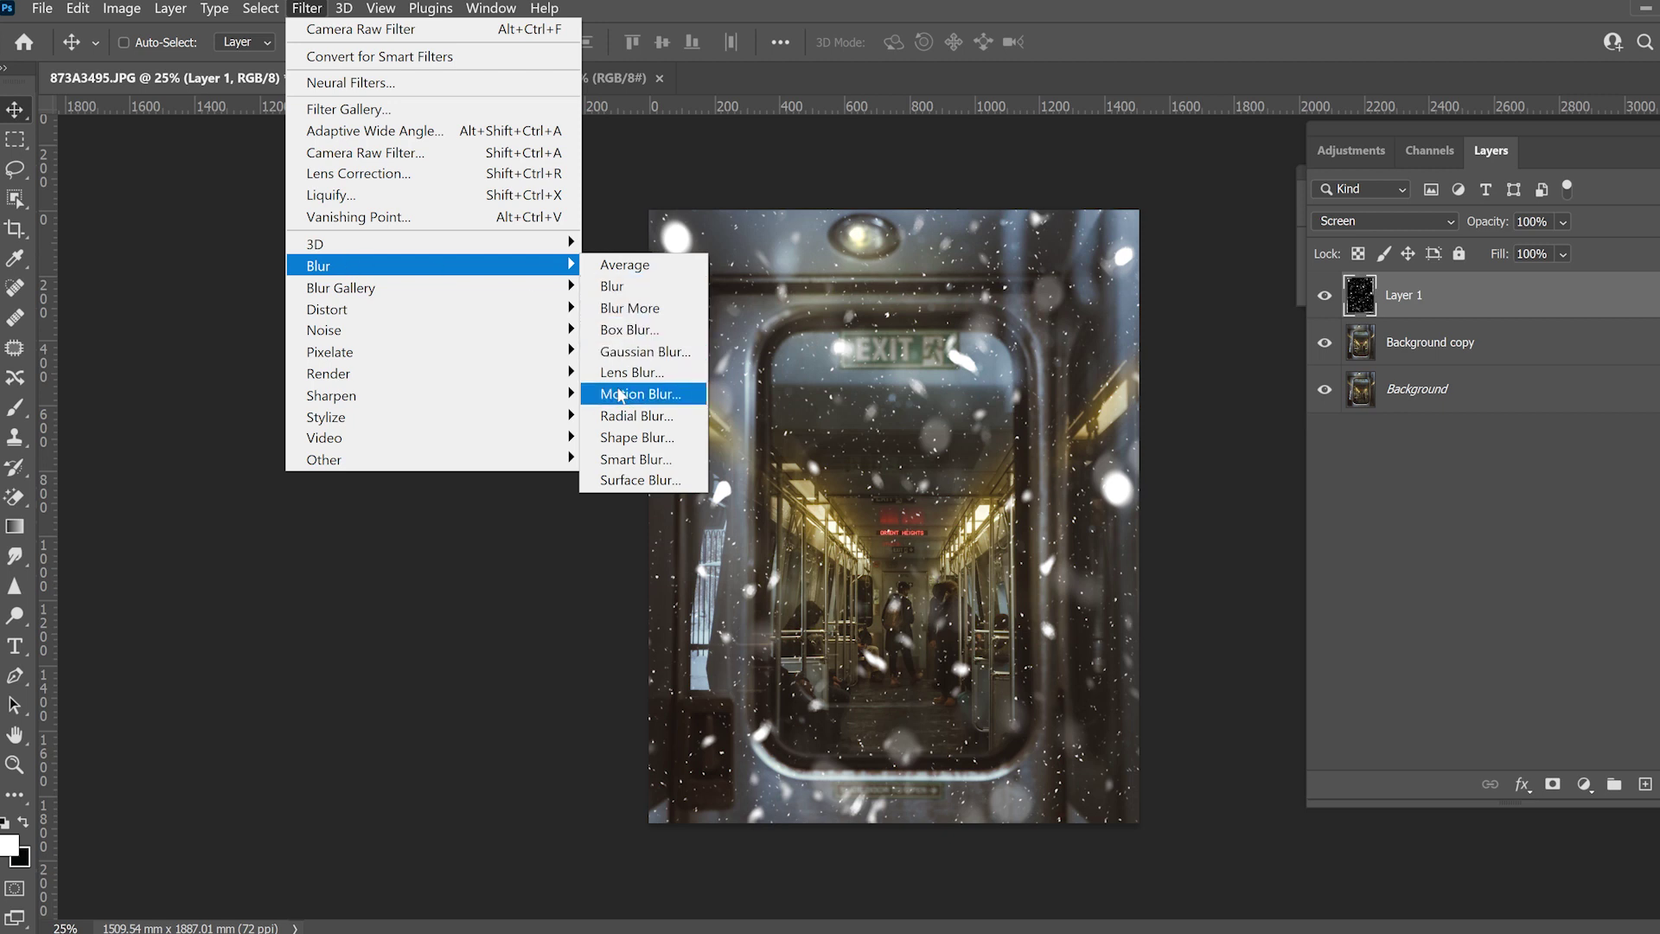
click(620, 395)
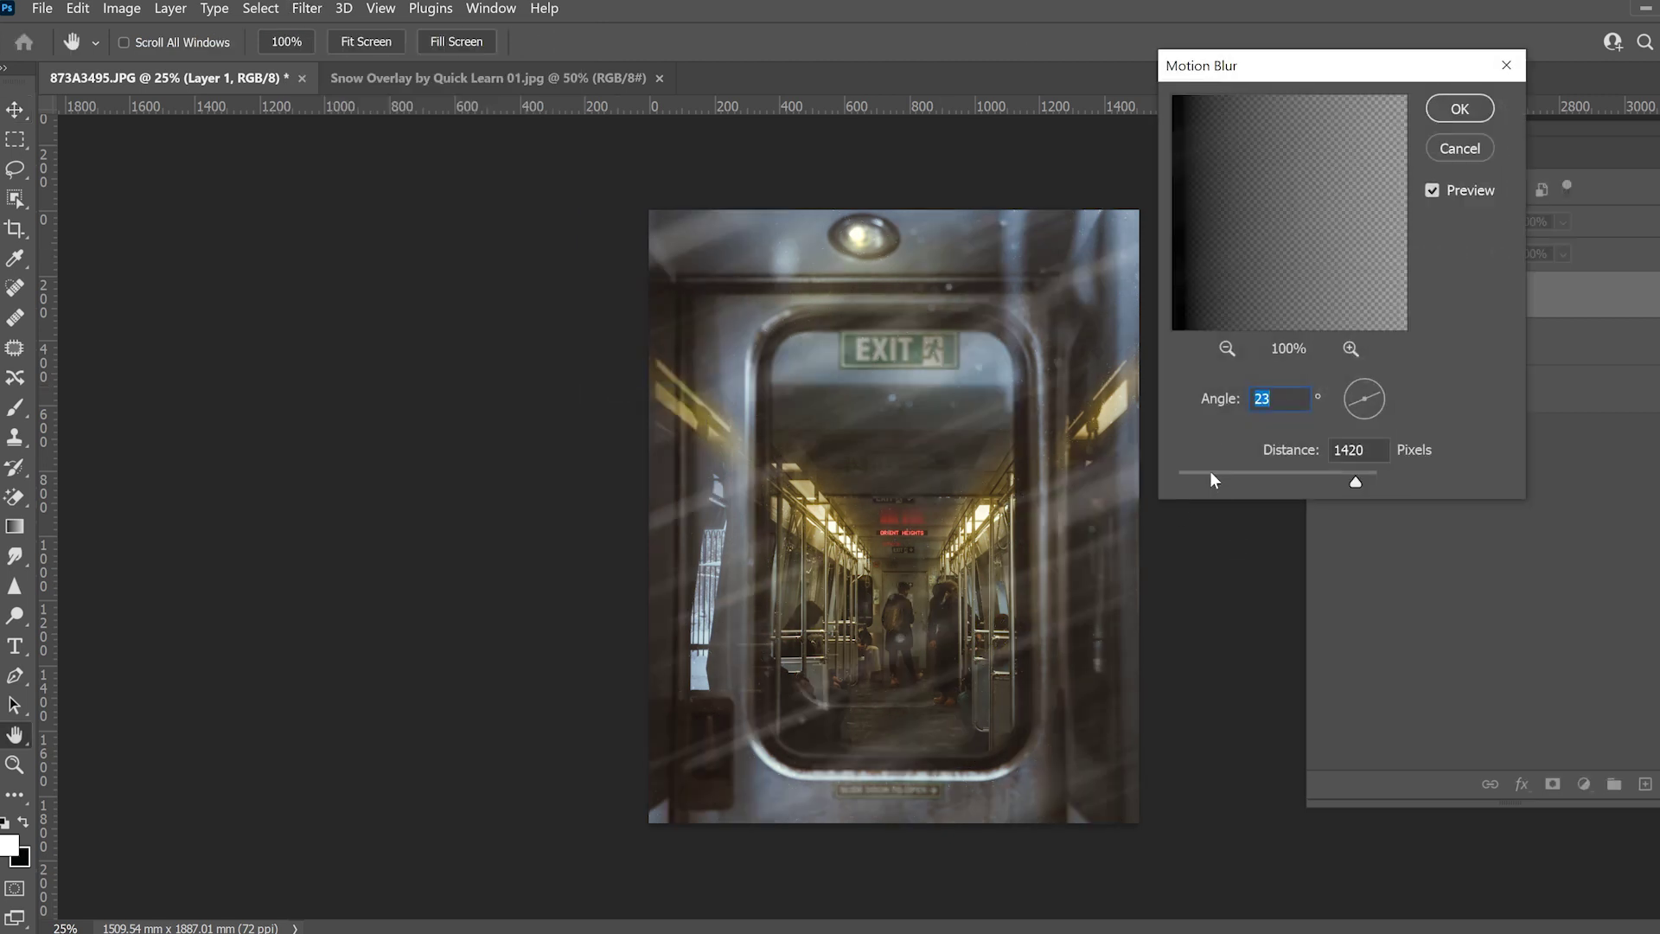
drag(1212, 473, 1248, 479)
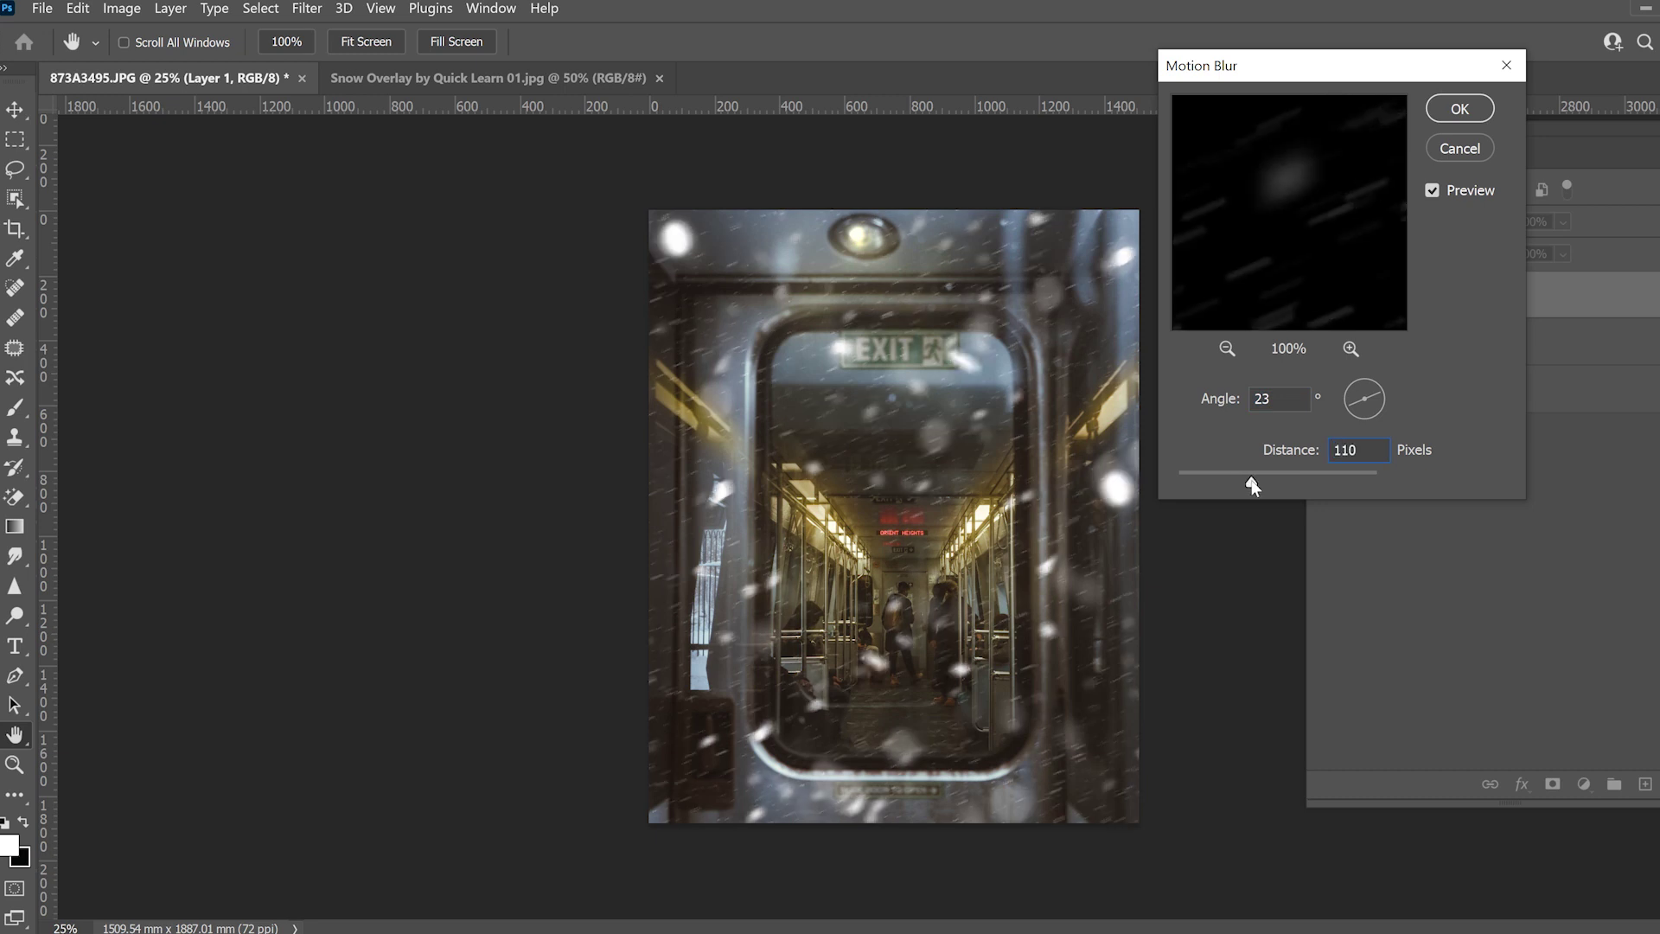
key(Return)
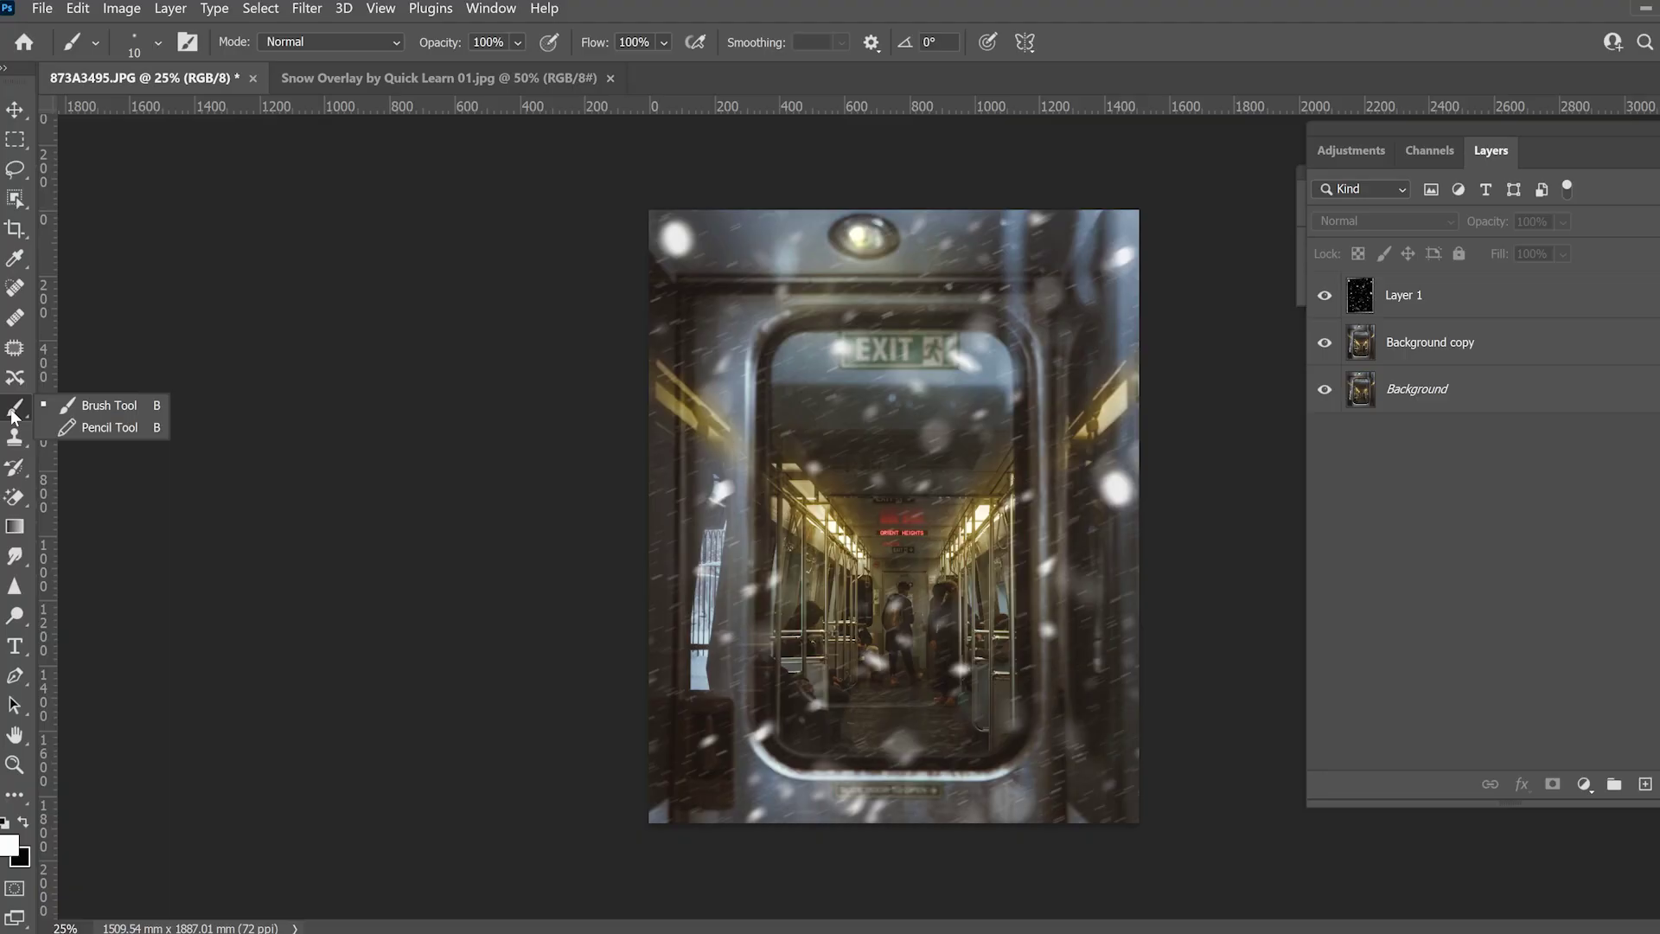
Paint a soft white glow at 21% opacity onto Background copy's upper right corner.
click(60, 401)
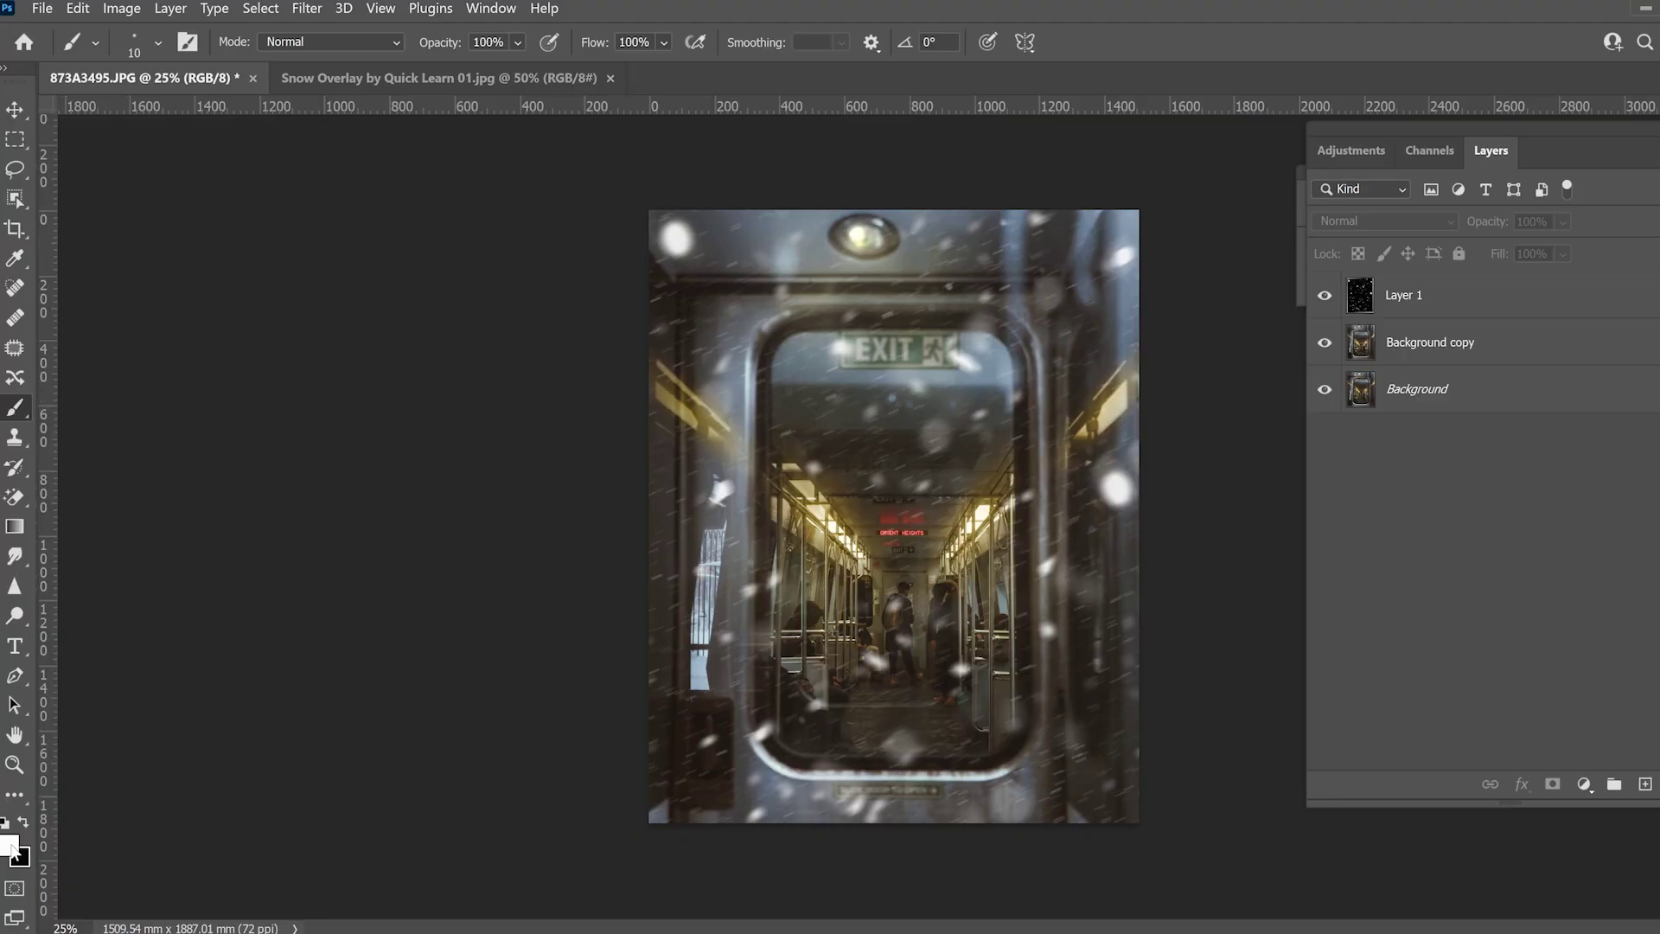
click(159, 45)
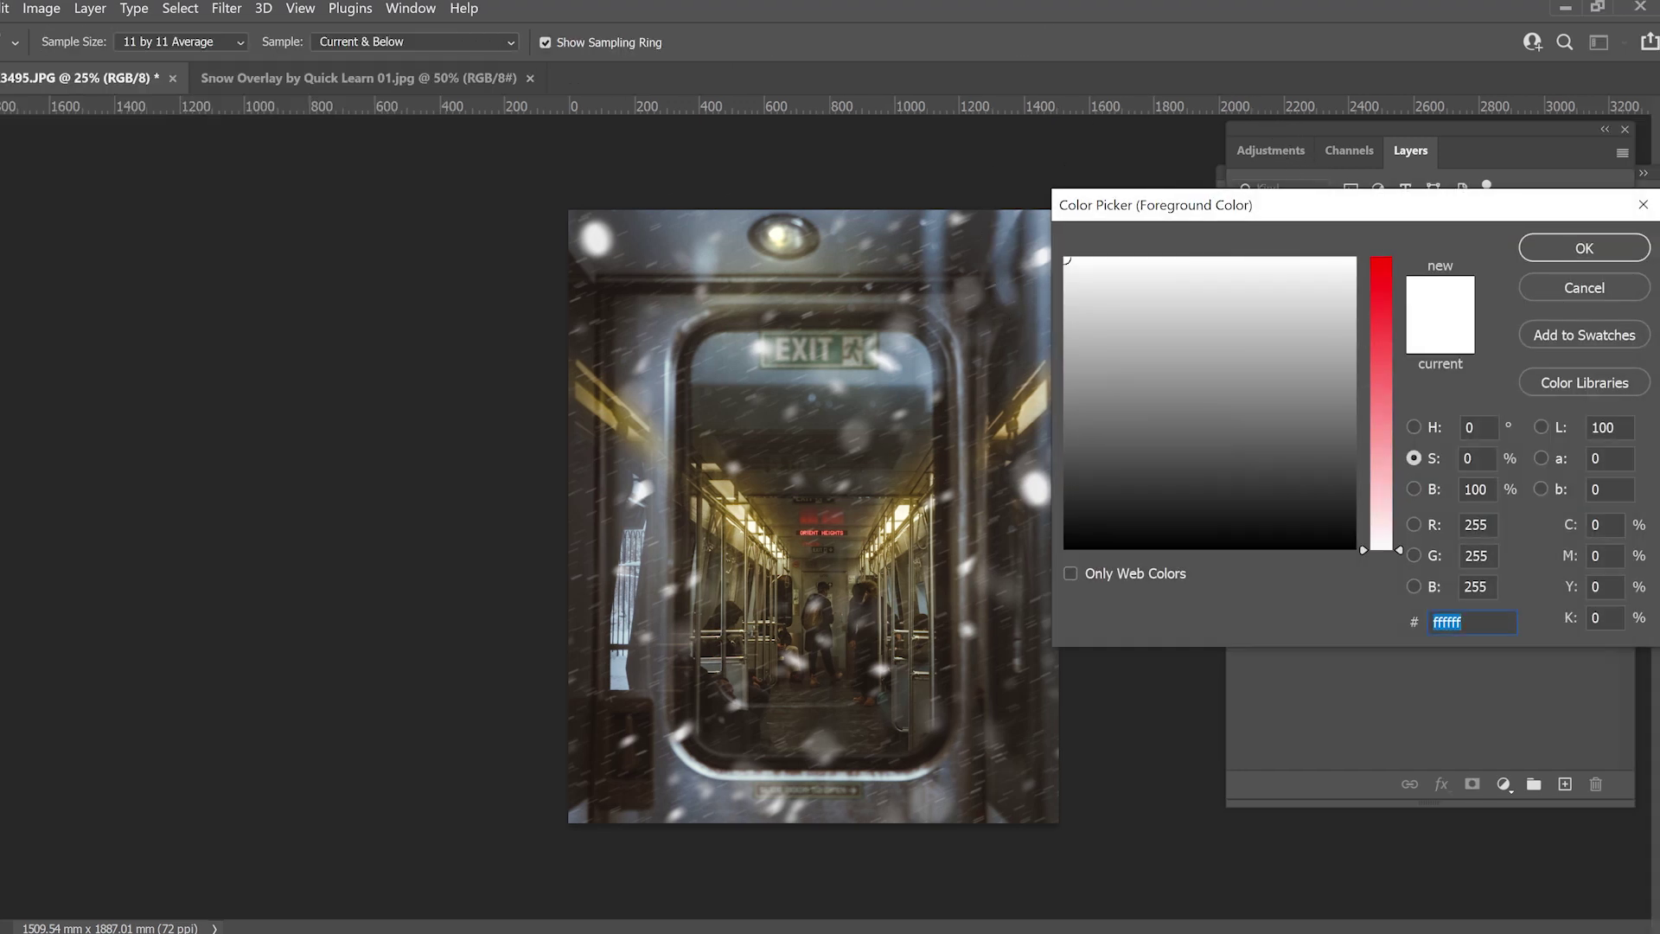
click(1624, 251)
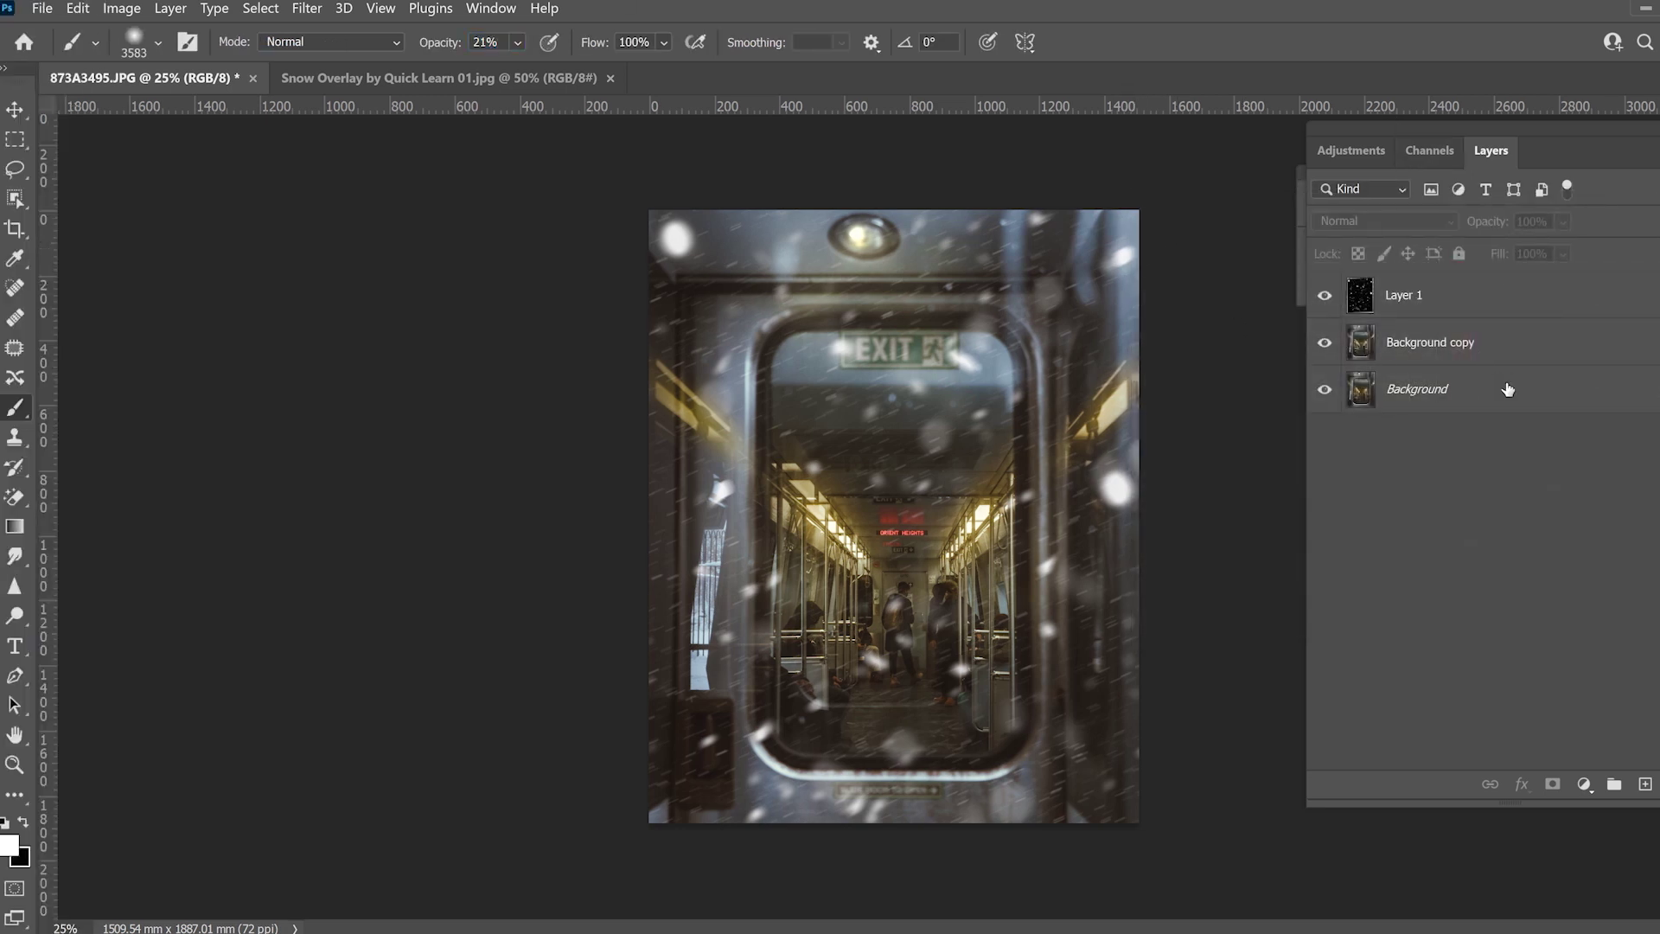
click(1436, 341)
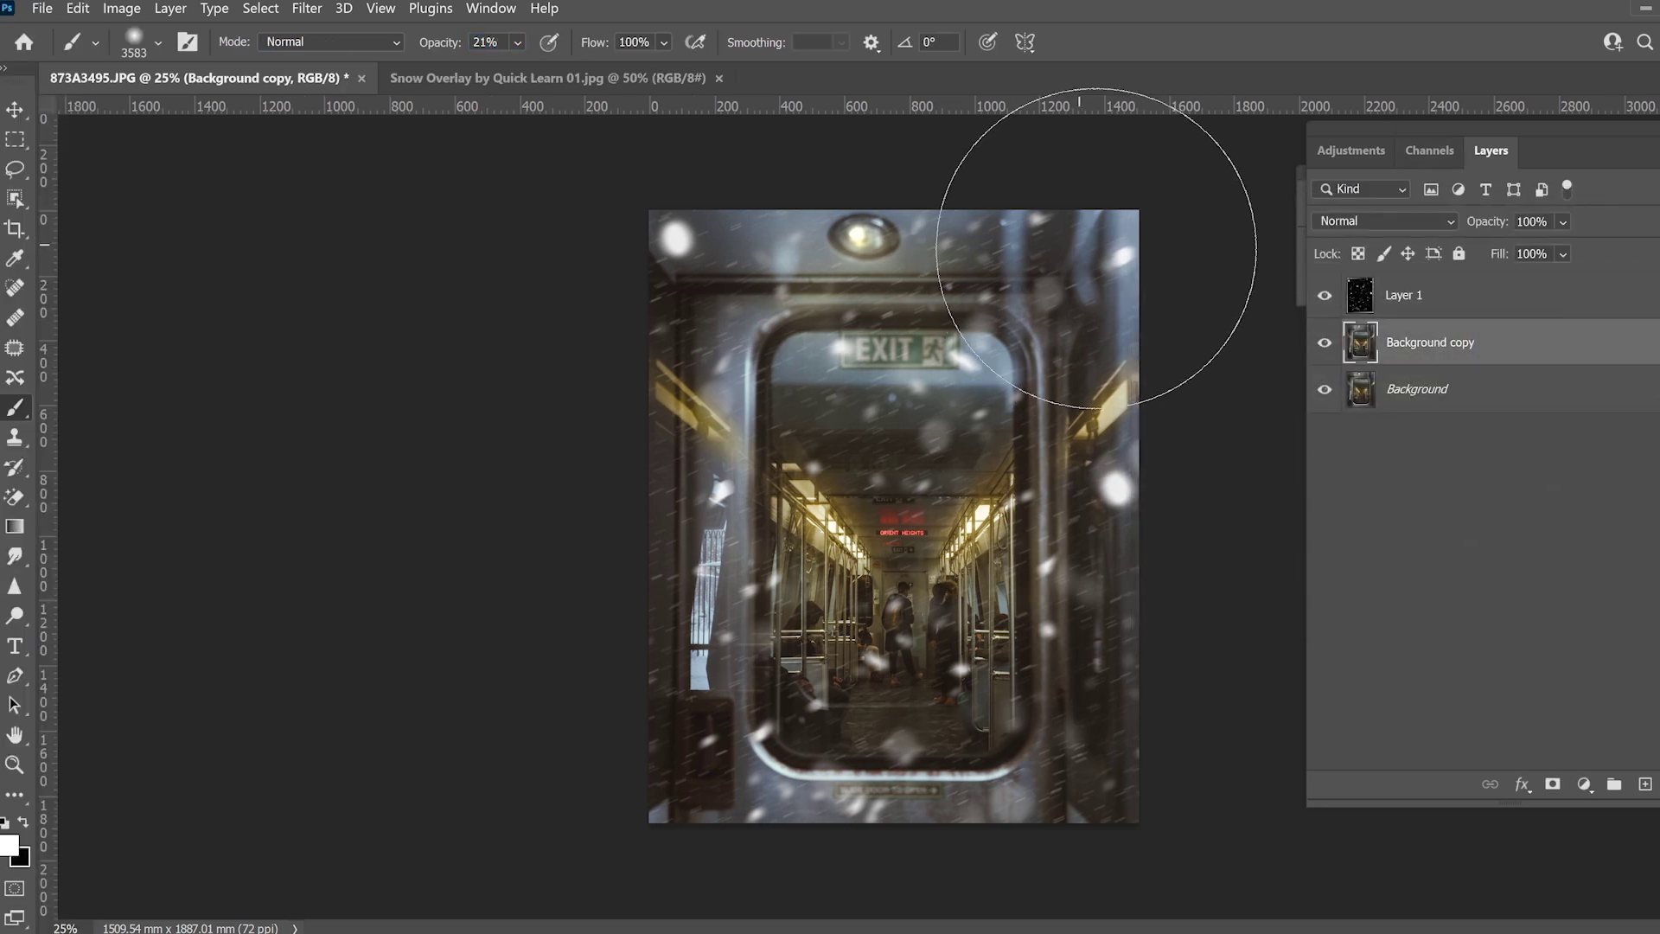
click(1107, 248)
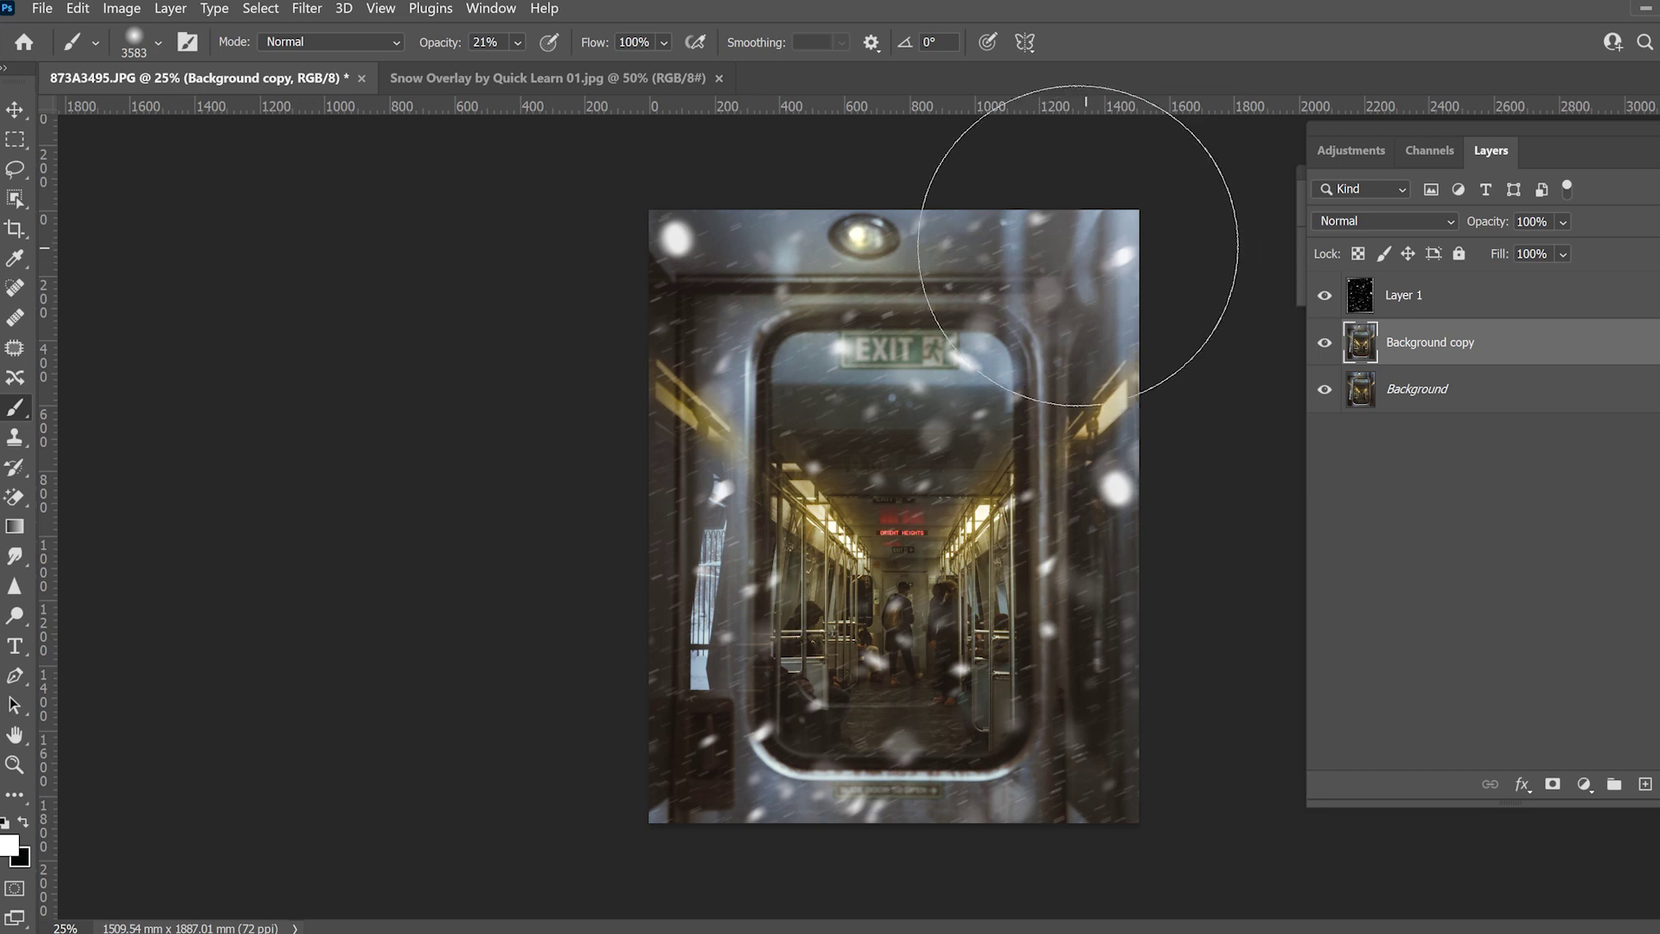
click(1062, 253)
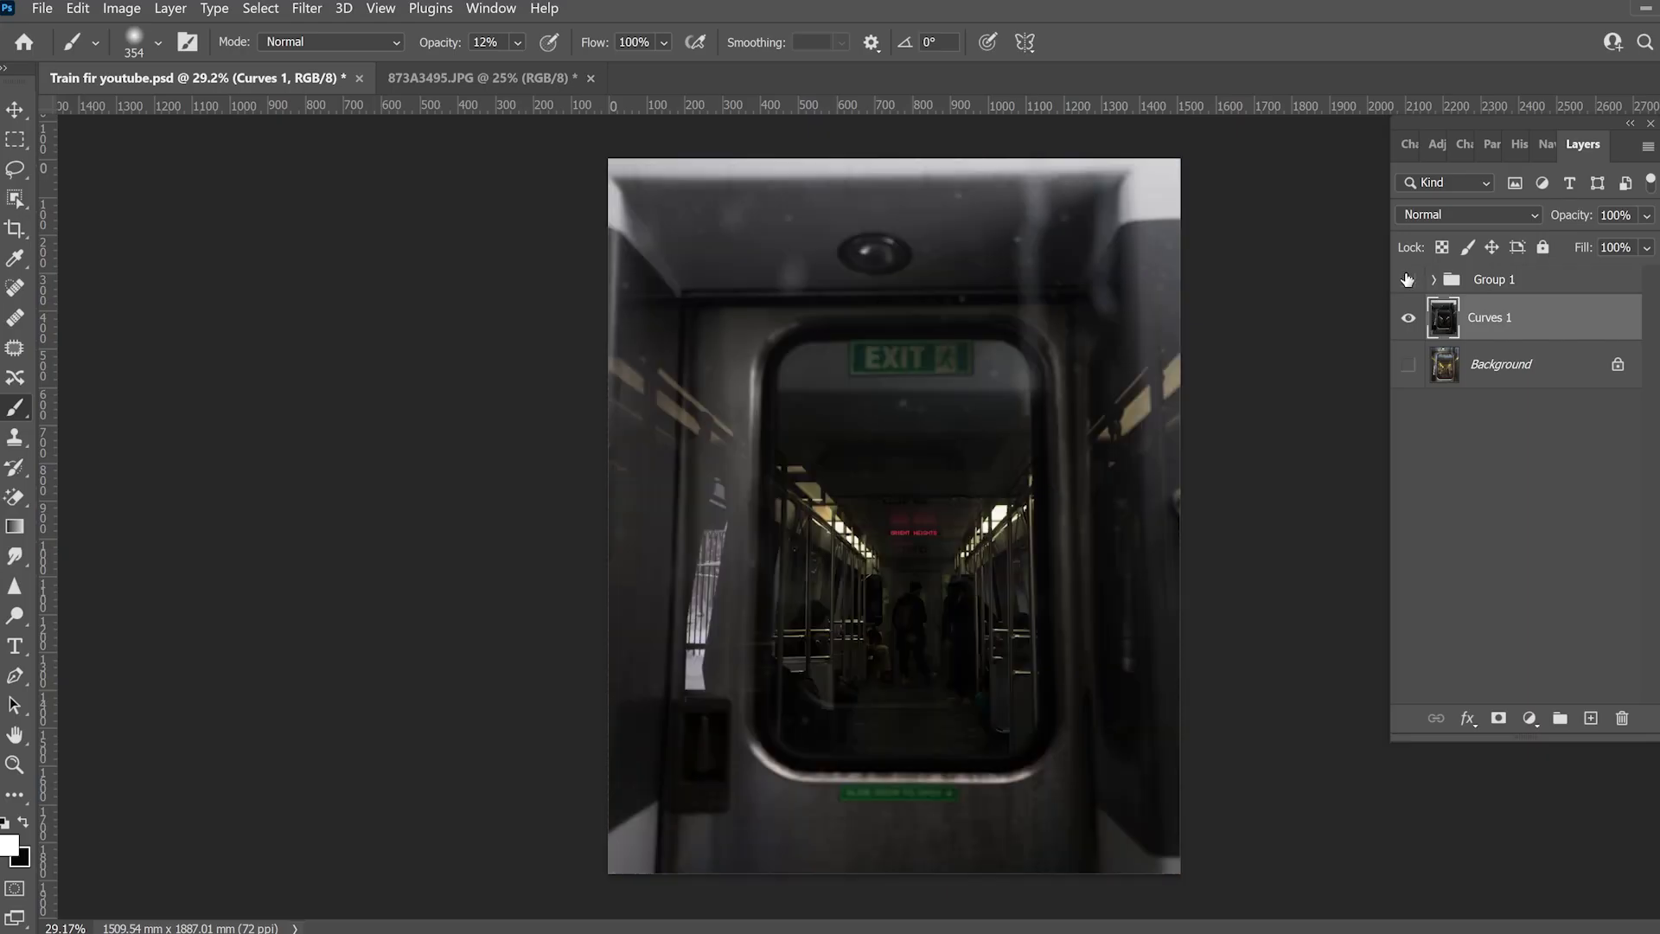
Toggle Group 1's visibility to compare the snowy, graded composite against the plain photo.
click(1408, 280)
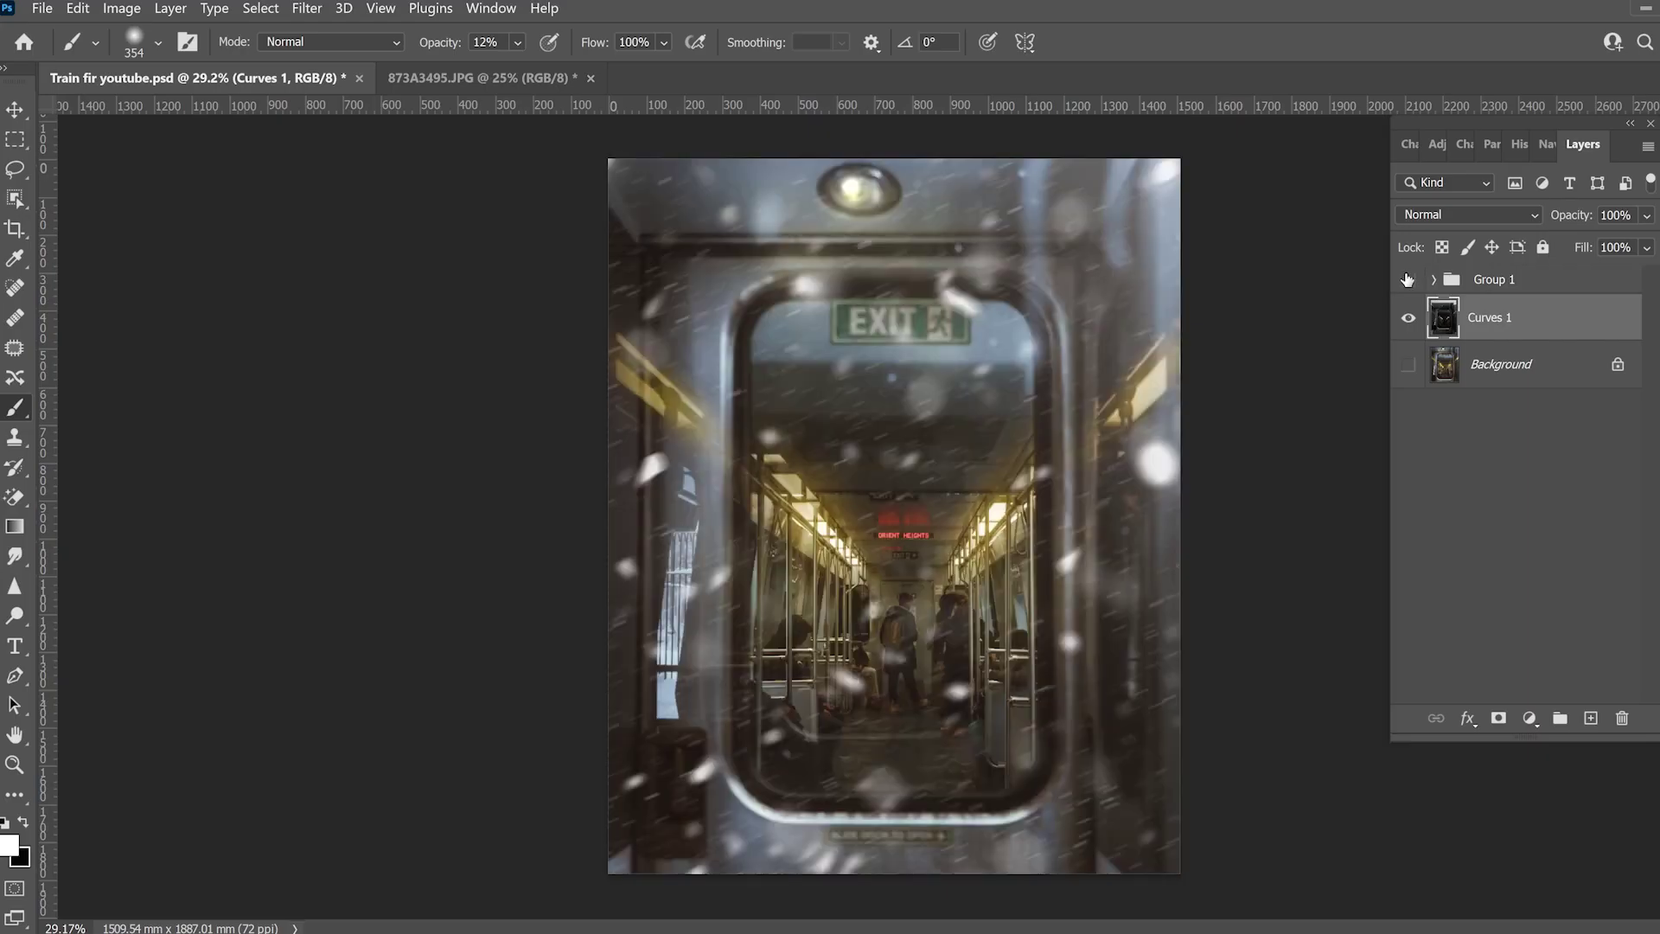
click(1407, 280)
click(1407, 279)
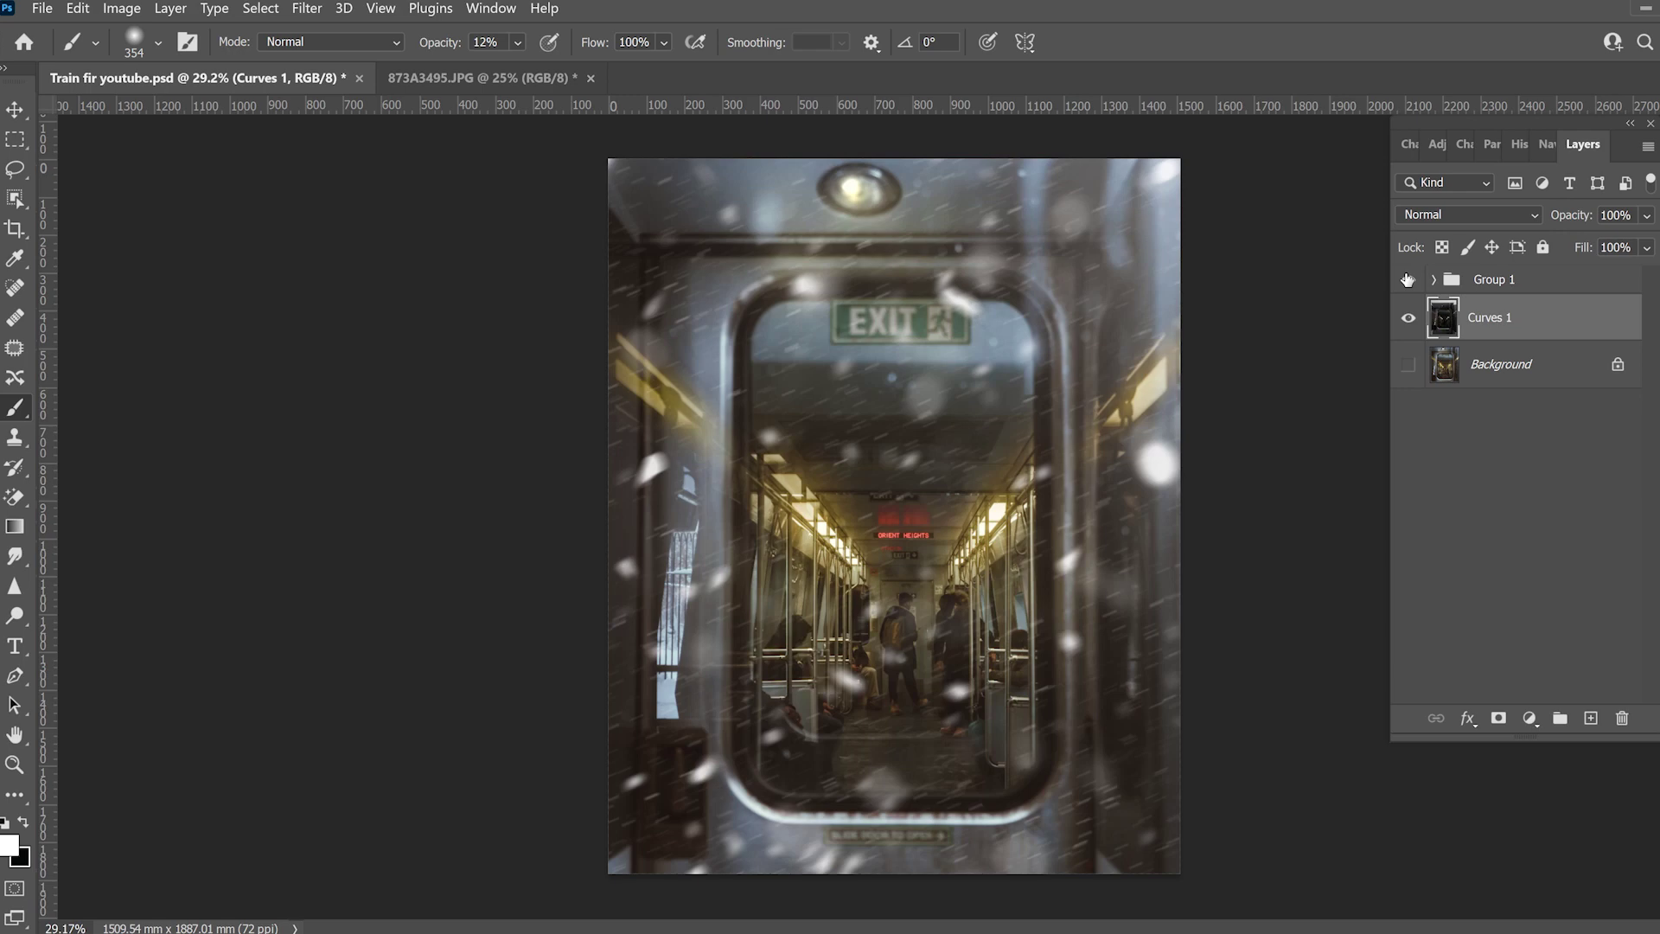